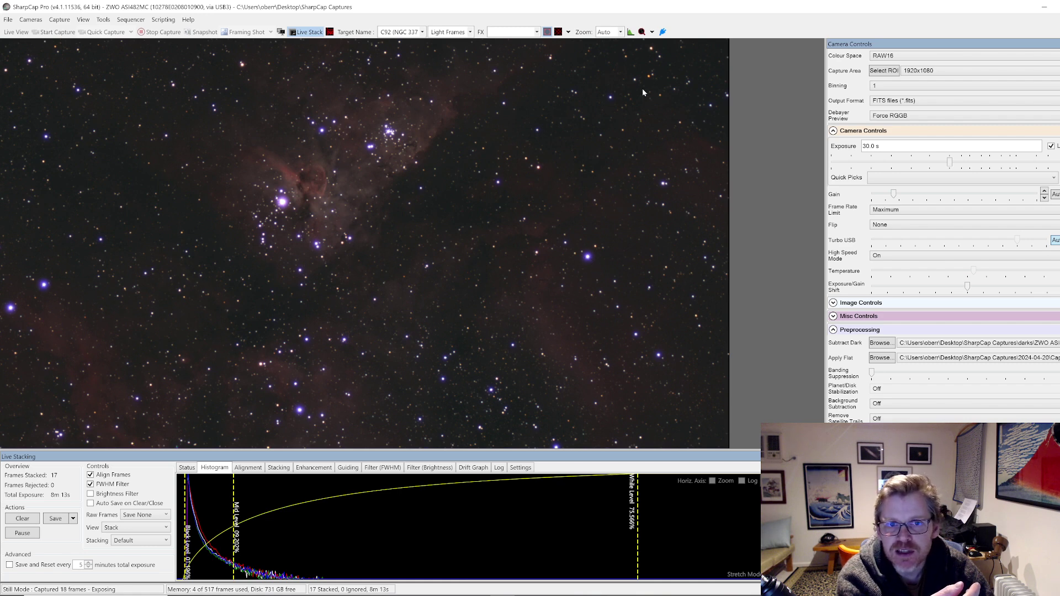
# Inspect the live stack at 100% preview zoom, then fit it back into the preview.
pyautogui.click(621, 33)
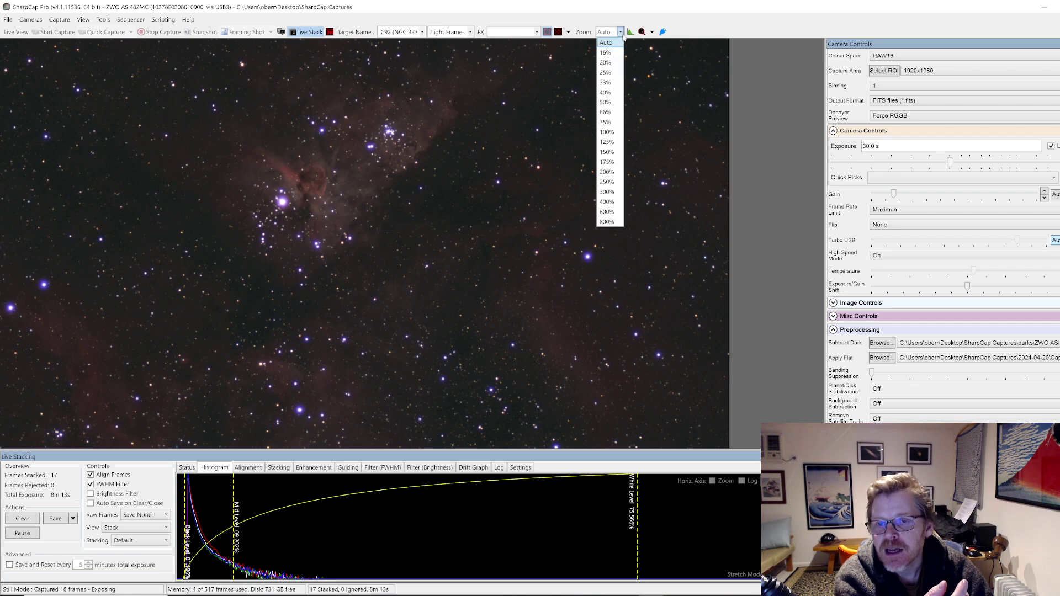
pyautogui.click(606, 135)
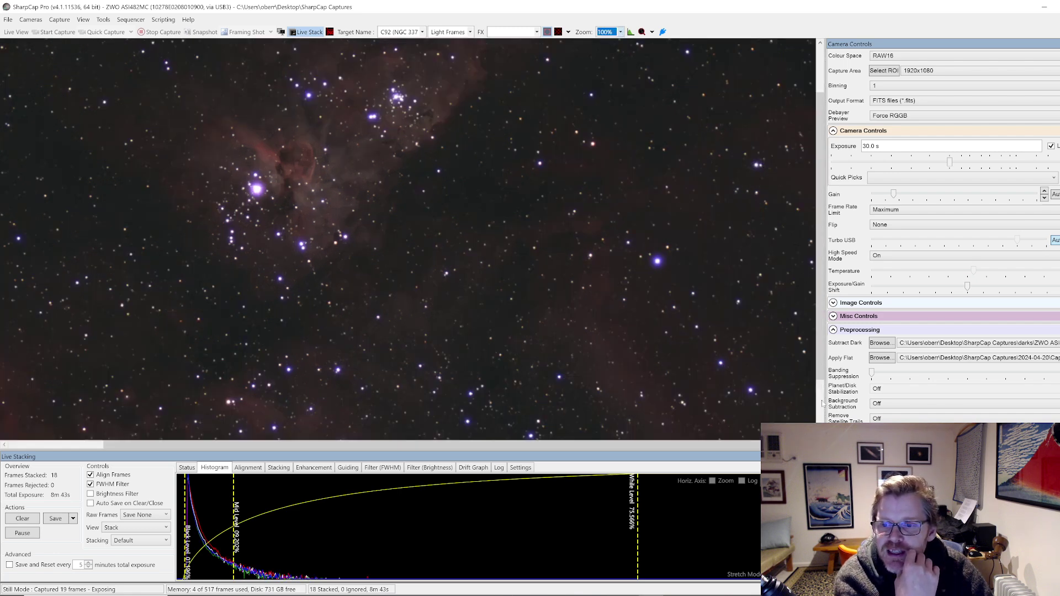
pyautogui.scroll(-2, 814, 166)
pyautogui.scroll(4, 815, 112)
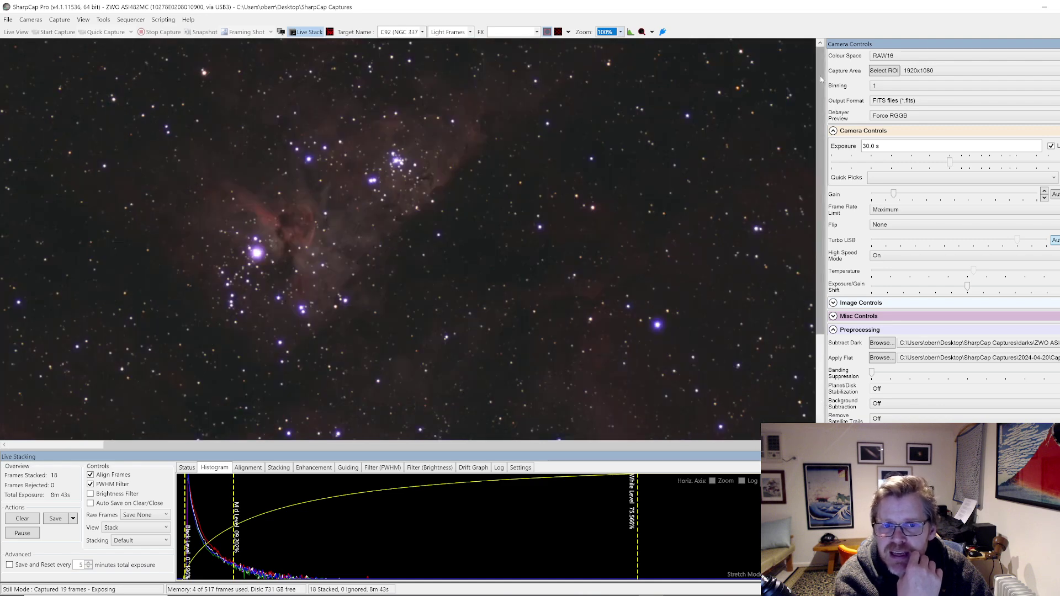
pyautogui.click(89, 448)
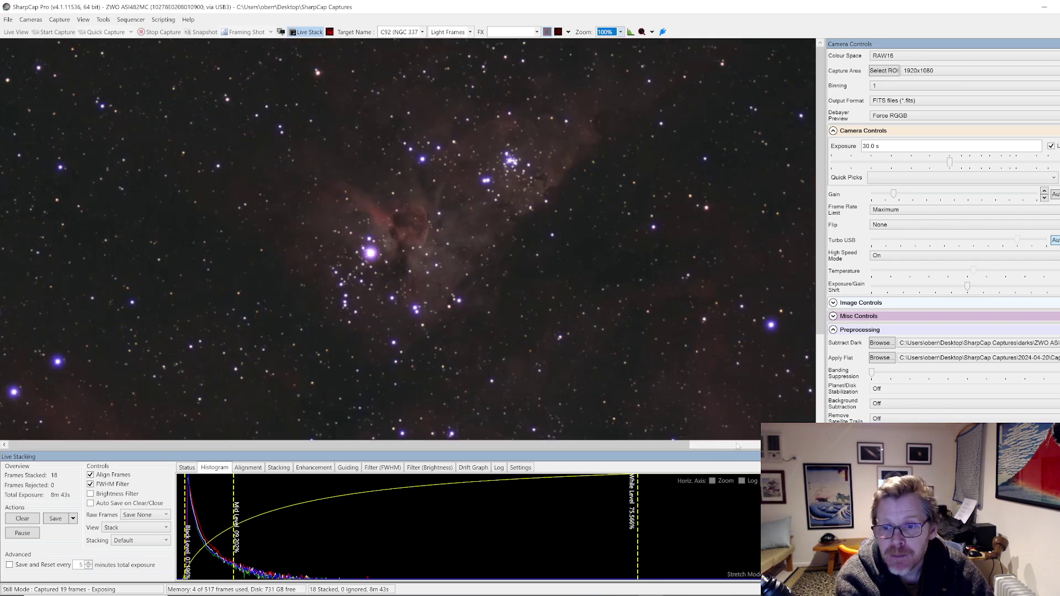
pyautogui.click(738, 446)
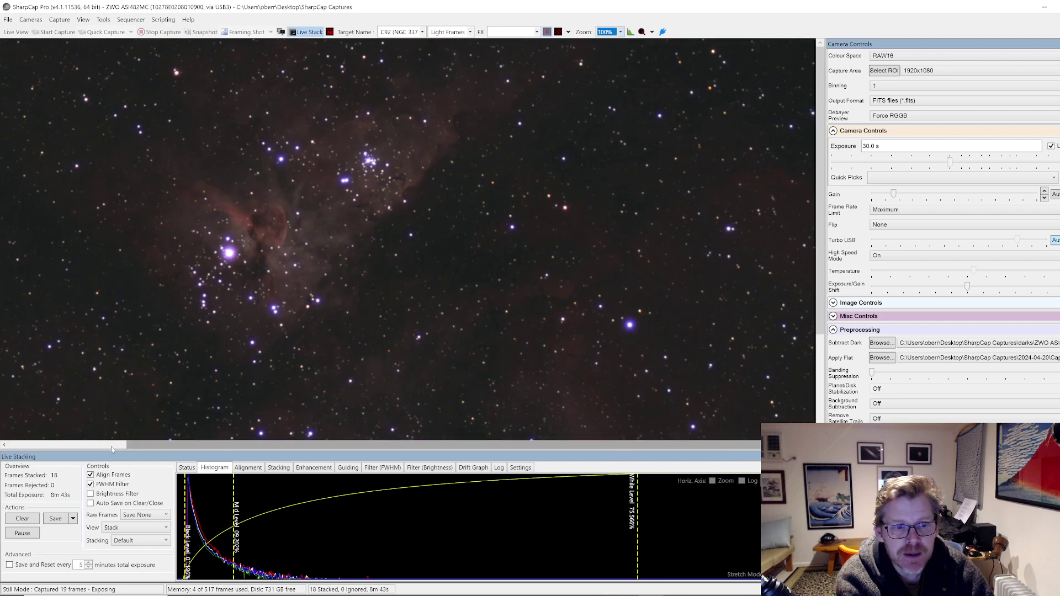
pyautogui.click(623, 448)
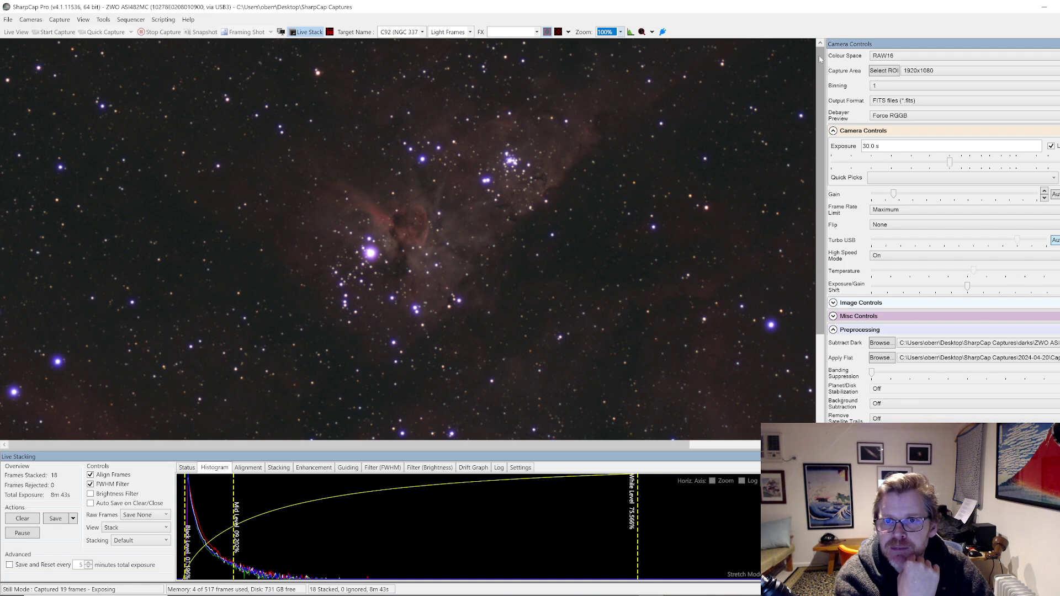
pyautogui.click(621, 32)
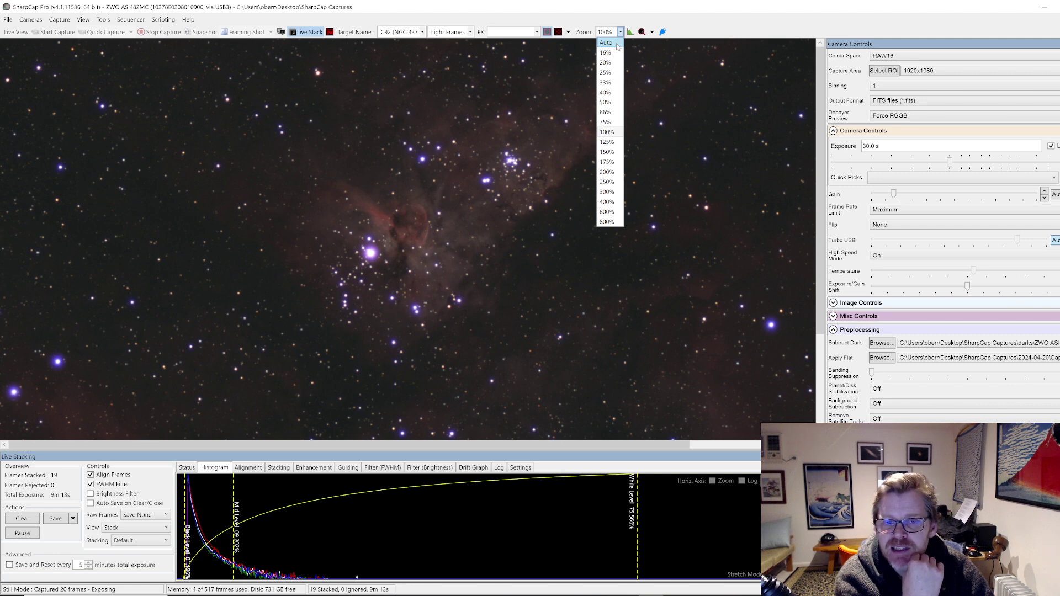
pyautogui.click(616, 44)
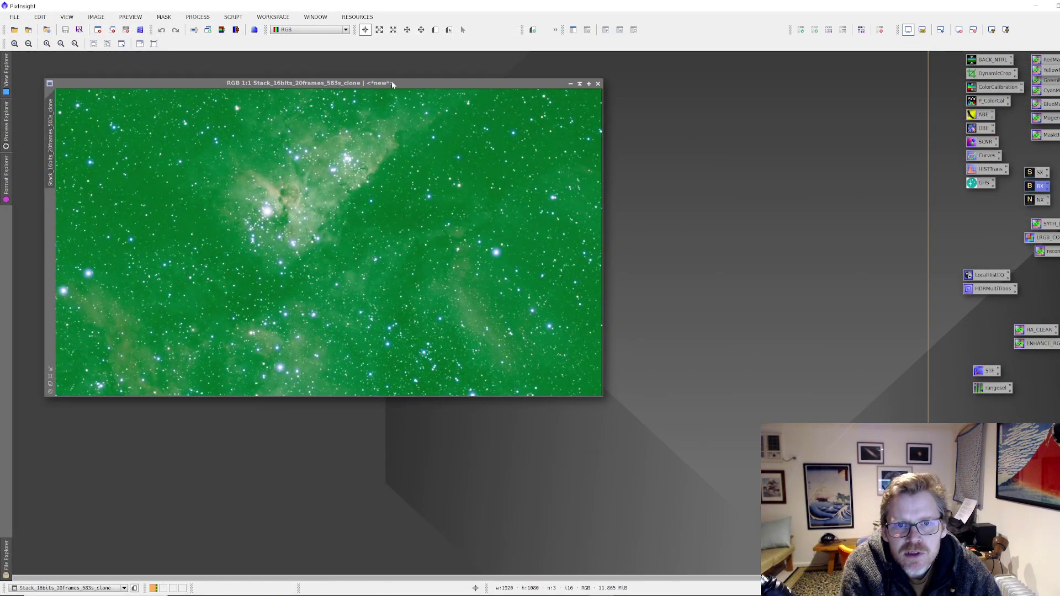
# Move and enlarge the image window, then bring up DynamicCrop on the full 1920×1080 frame.
pyautogui.moveTo(393, 83); pyautogui.dragTo(453, 92)
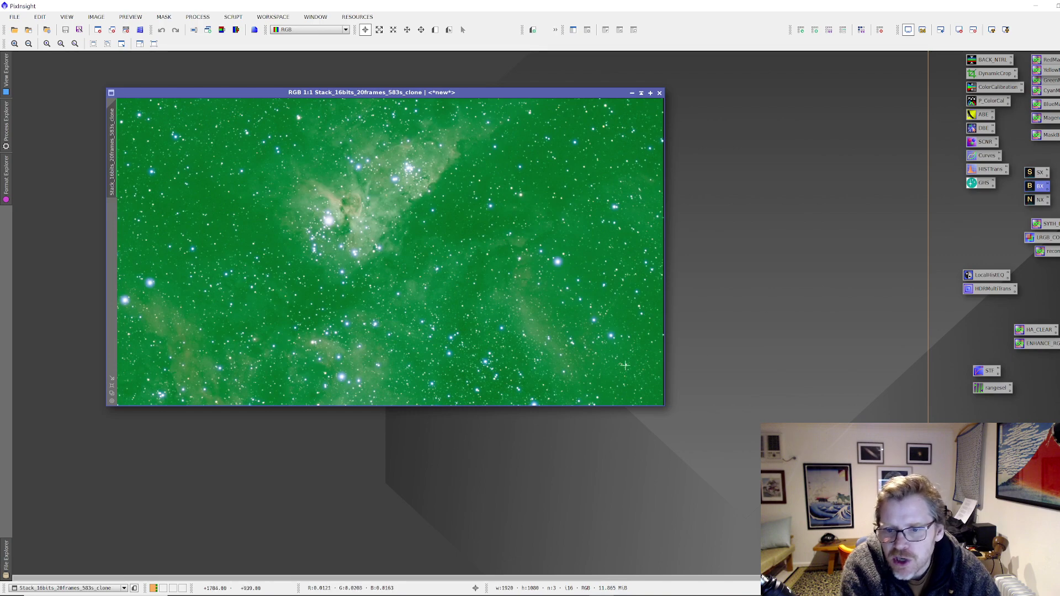
pyautogui.moveTo(664, 406); pyautogui.dragTo(757, 459)
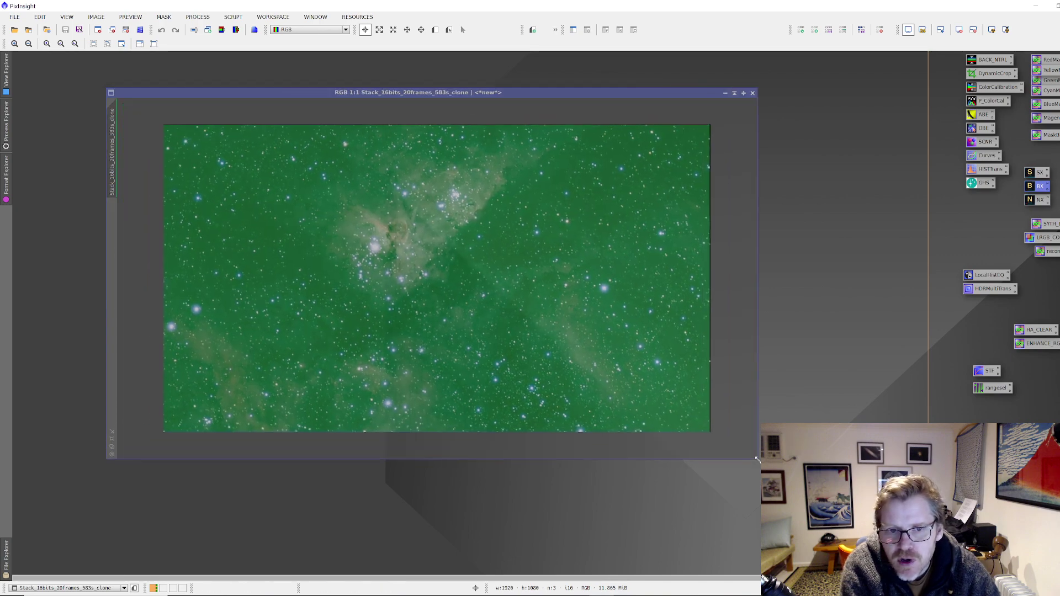
pyautogui.scroll(1, 446, 251)
pyautogui.scroll(-1, 446, 252)
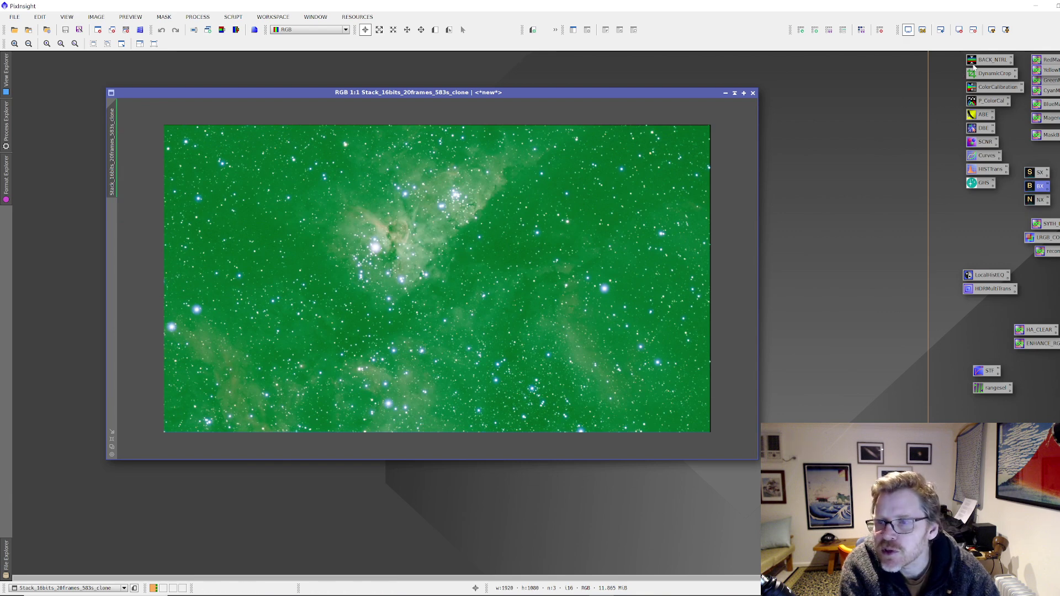
pyautogui.moveTo(599, 92); pyautogui.dragTo(631, 95)
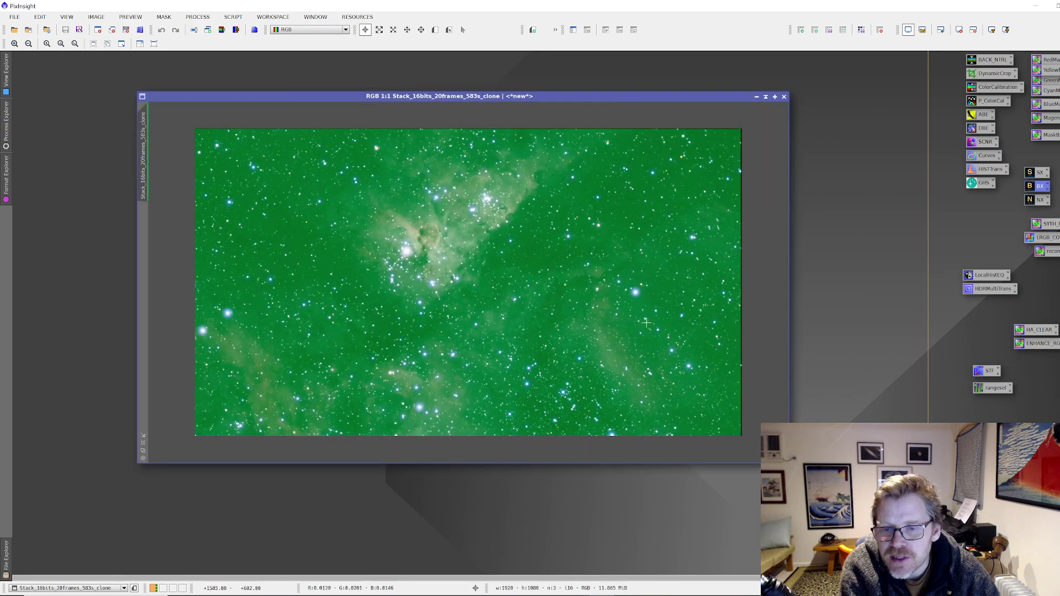
pyautogui.scroll(1, 436, 290)
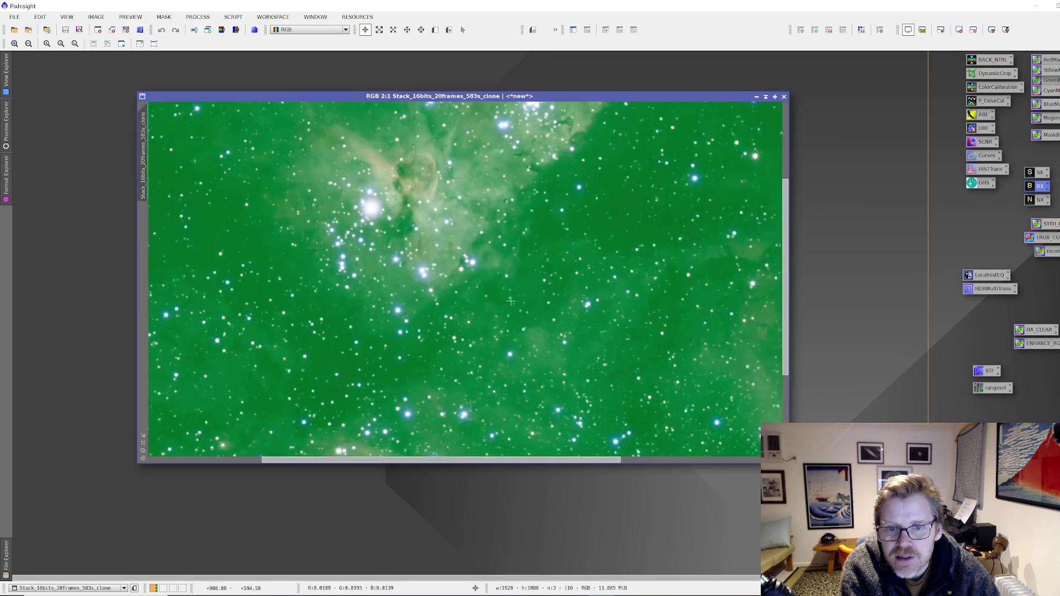
pyautogui.scroll(-1, 511, 302)
pyautogui.scroll(1, 599, 287)
pyautogui.scroll(-1, 468, 282)
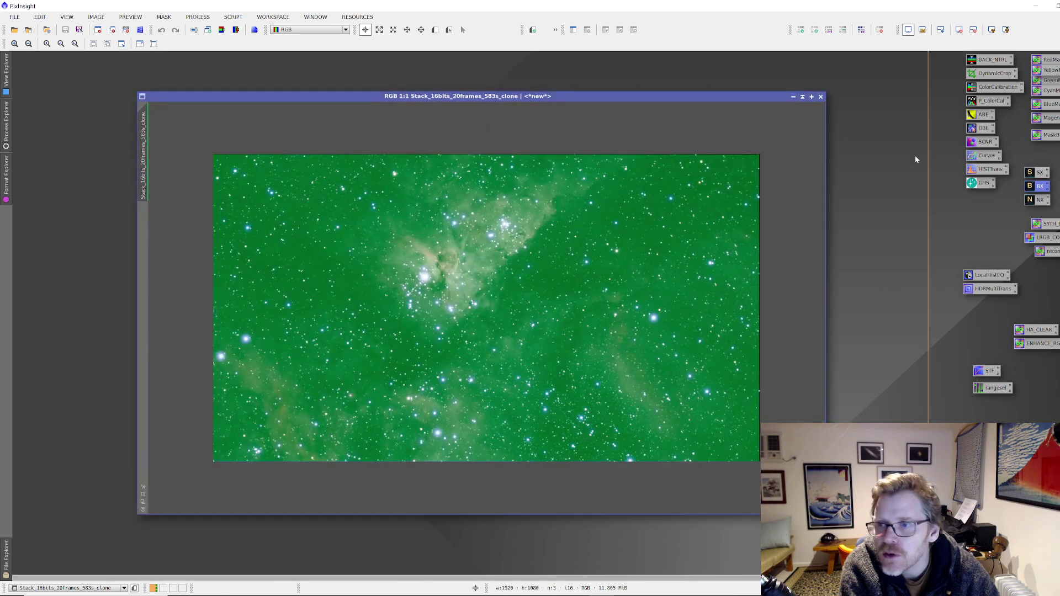
pyautogui.doubleClick(974, 75)
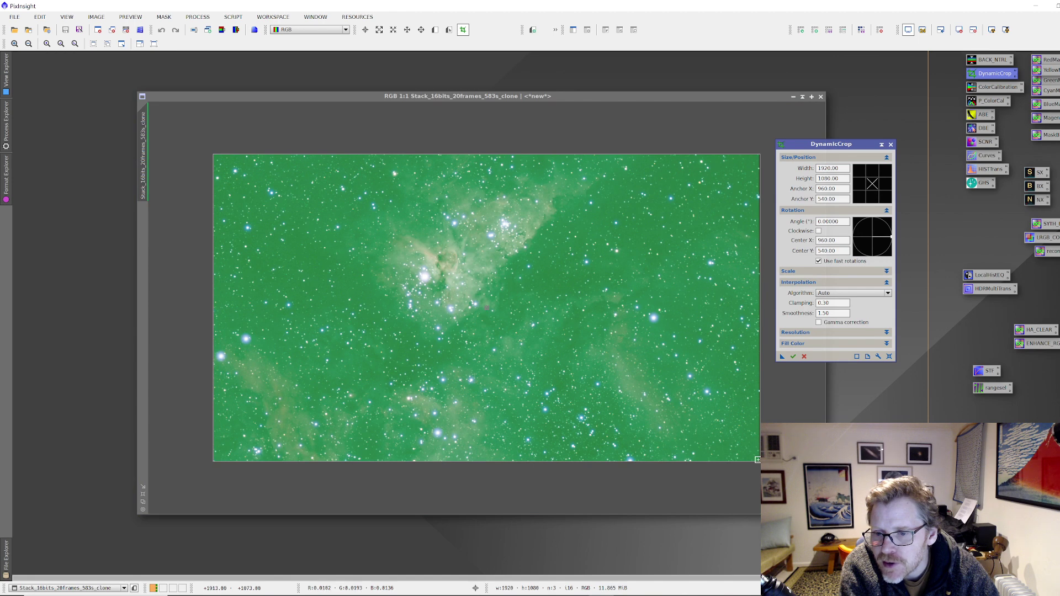
# Pull the crop corners inward and apply DynamicCrop to trim the stack to 1898×1055 pixels.
pyautogui.moveTo(758, 460); pyautogui.dragTo(757, 458)
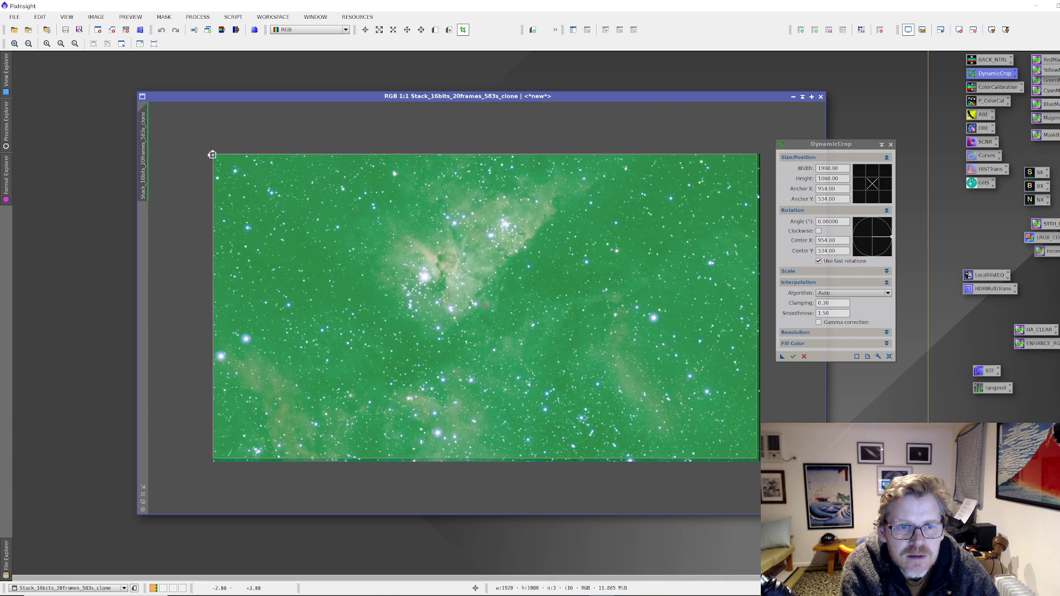
pyautogui.moveTo(212, 152); pyautogui.dragTo(216, 158)
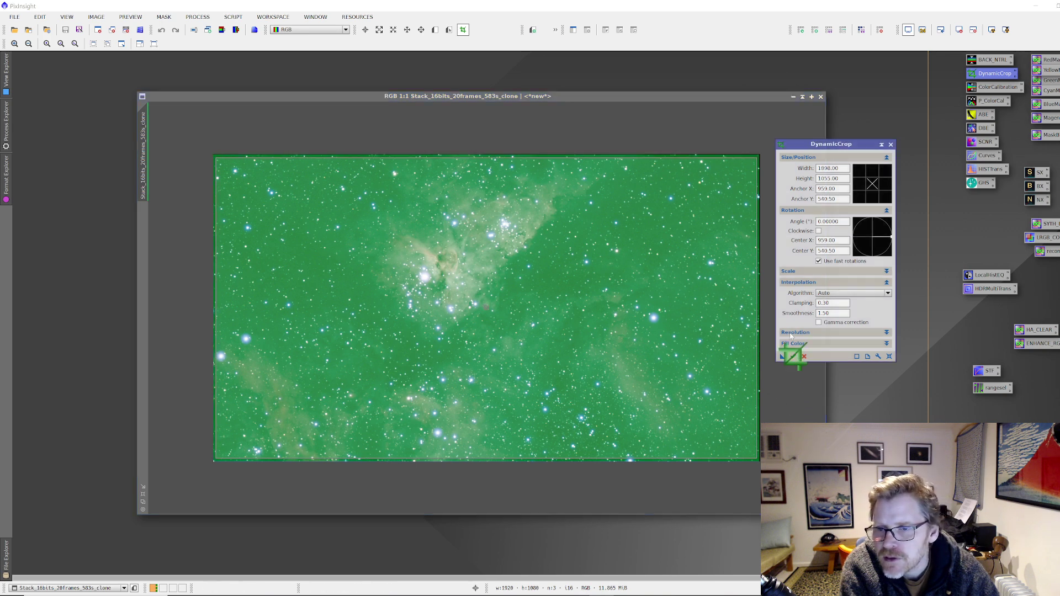
pyautogui.click(793, 356)
pyautogui.click(891, 145)
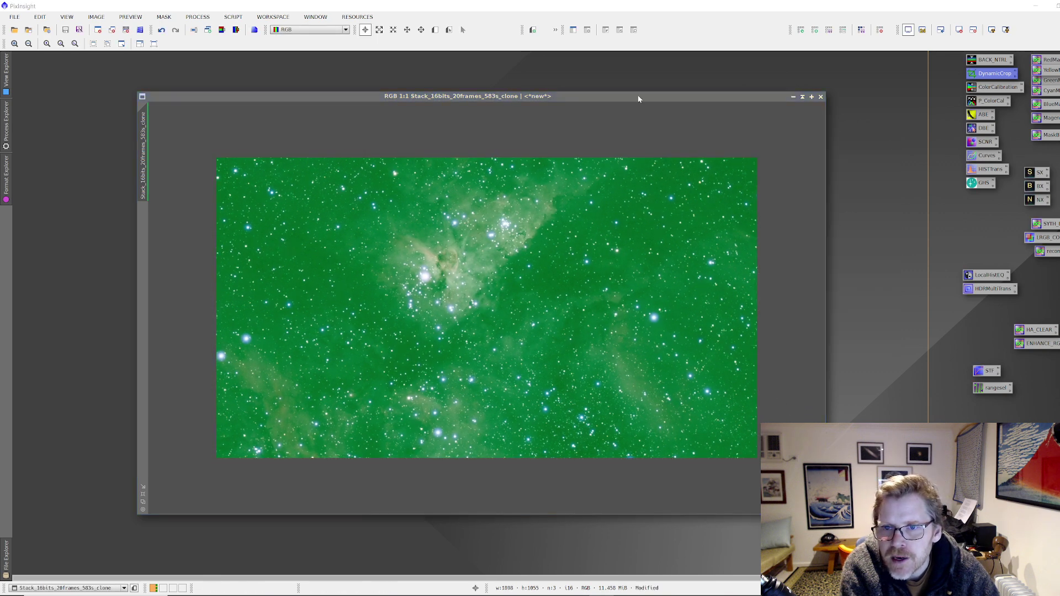
pyautogui.moveTo(634, 98); pyautogui.dragTo(621, 79)
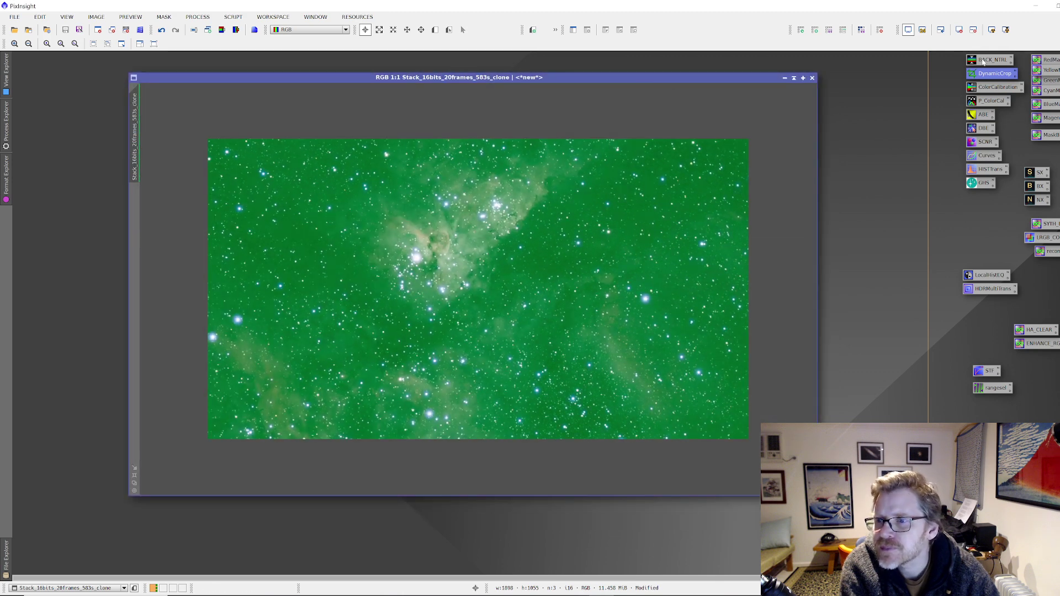
# Apply BackgroundNeutralization to remove the green cast and auto-stretch the display to check colours.
pyautogui.doubleClick(983, 60)
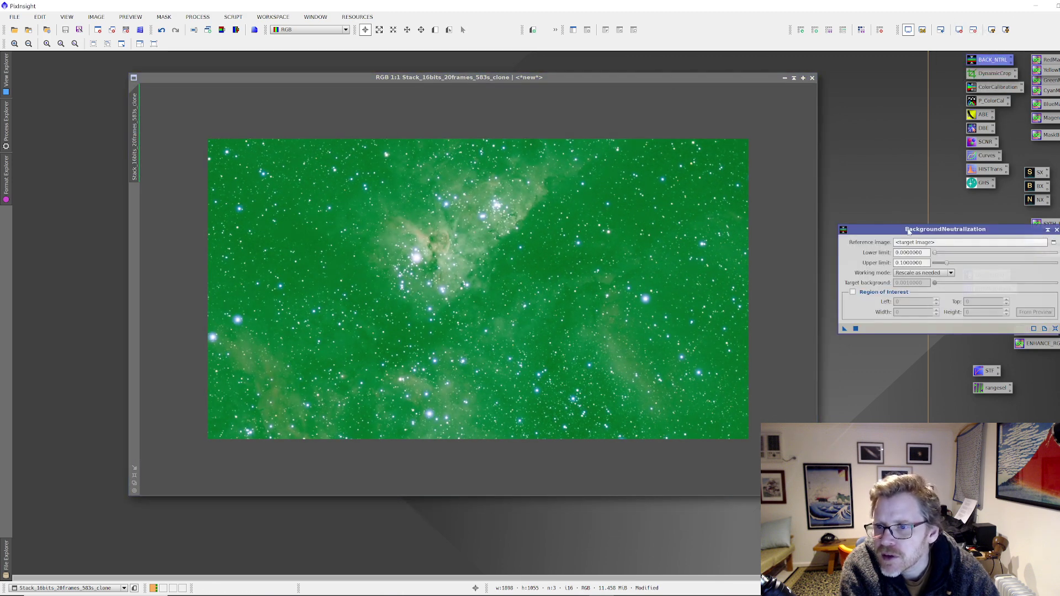
pyautogui.click(827, 255)
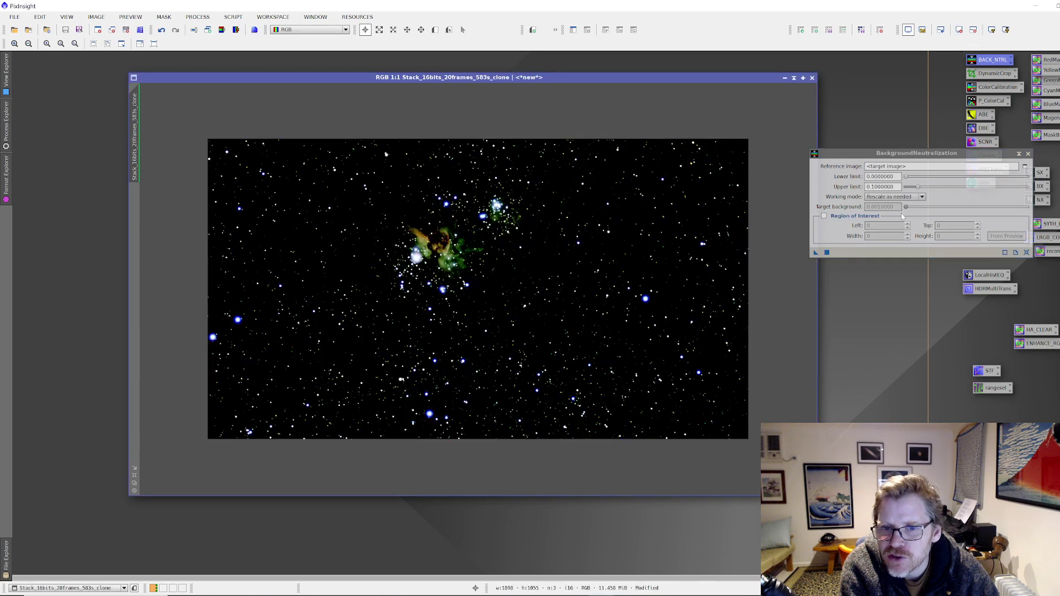
pyautogui.click(1028, 154)
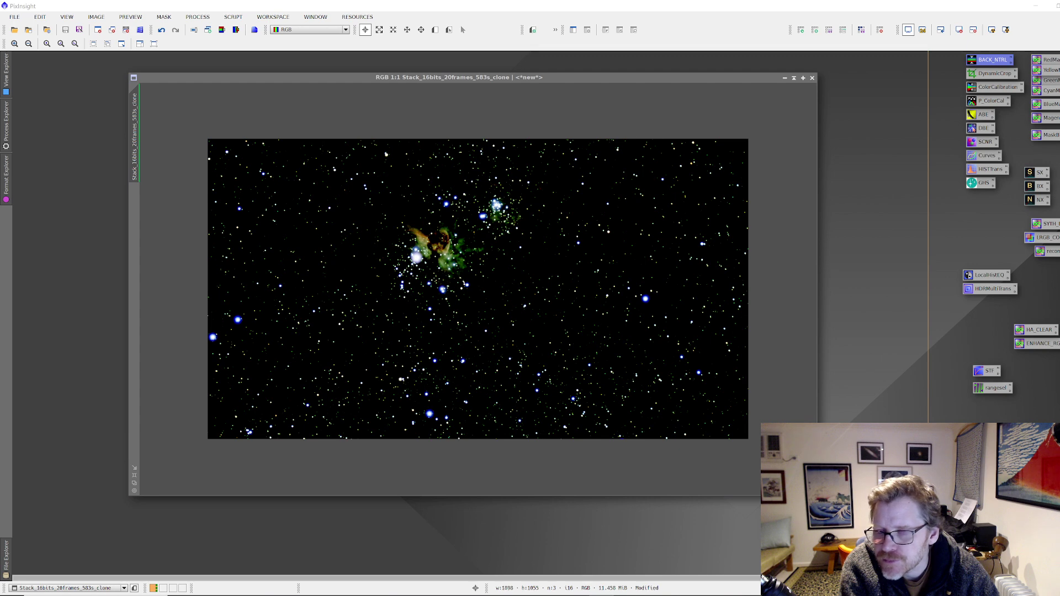
pyautogui.hotkey('ctrl', 'a')
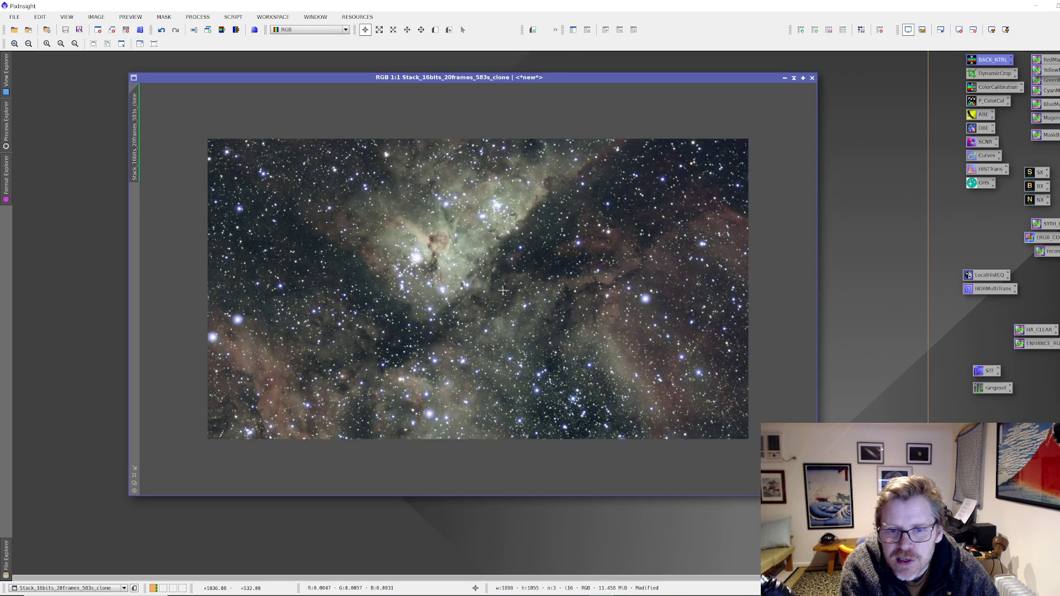
pyautogui.scroll(1, 472, 303)
pyautogui.scroll(-1, 481, 309)
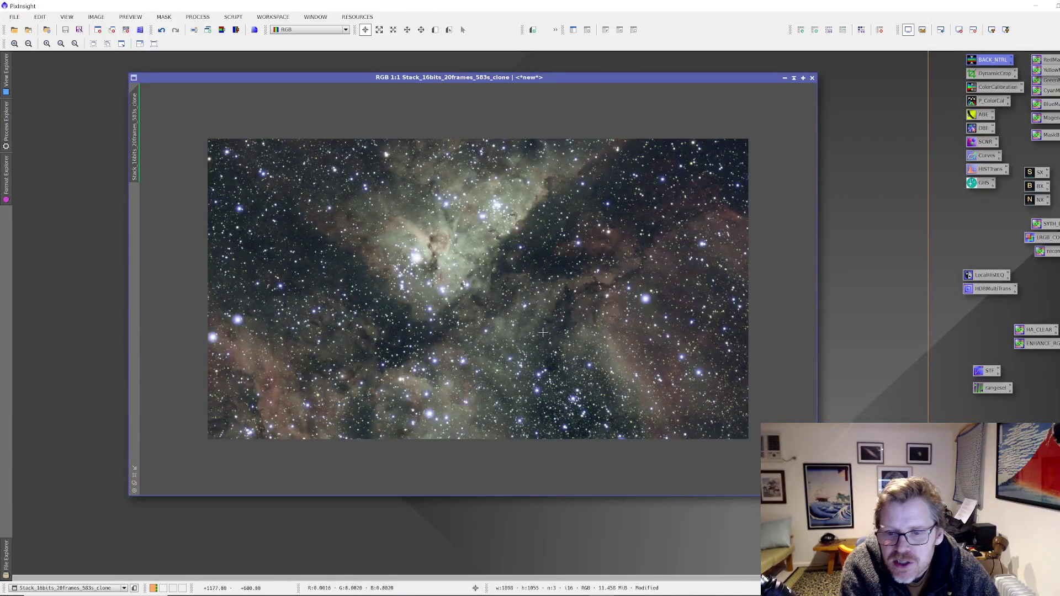
pyautogui.scroll(1, 648, 350)
pyautogui.scroll(-1, 651, 350)
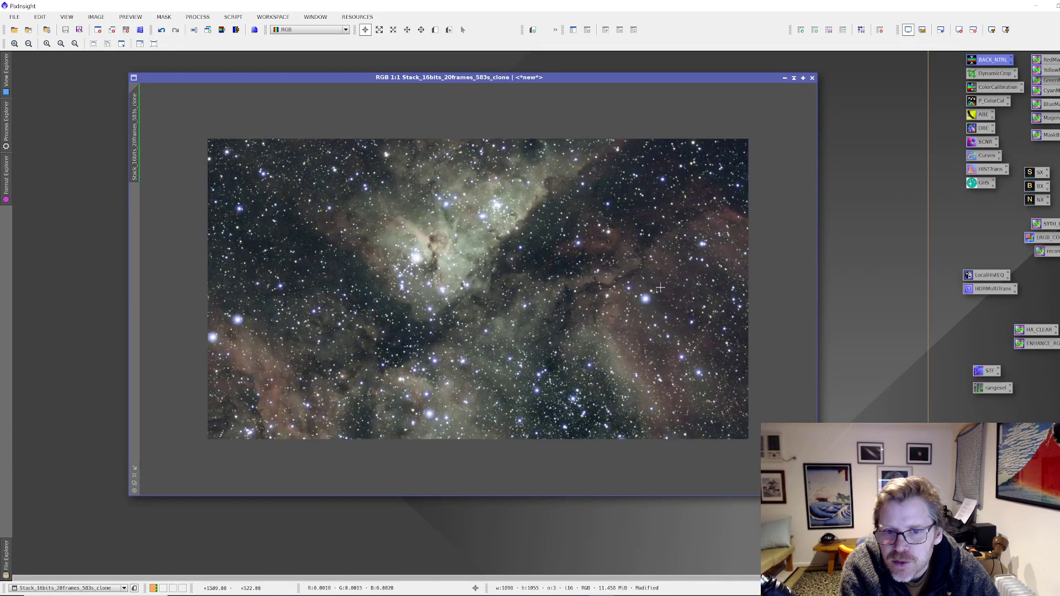
pyautogui.doubleClick(1038, 186)
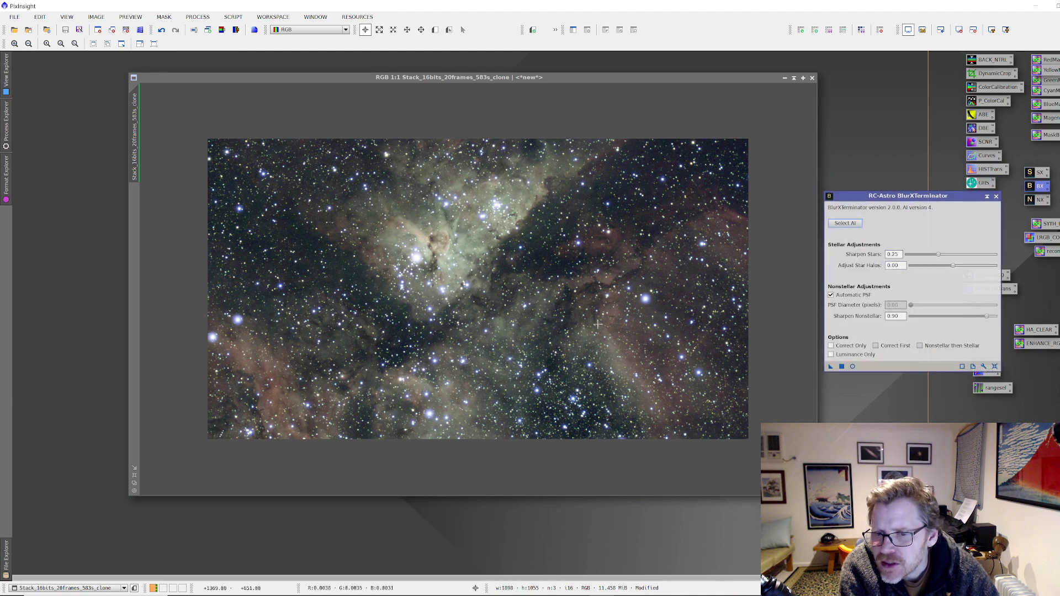
# Run BlurXTerminator on the nebula image with 0.25 star and 0.90 nonstellar sharpening.
pyautogui.scroll(1, 598, 325)
pyautogui.scroll(-1, 699, 289)
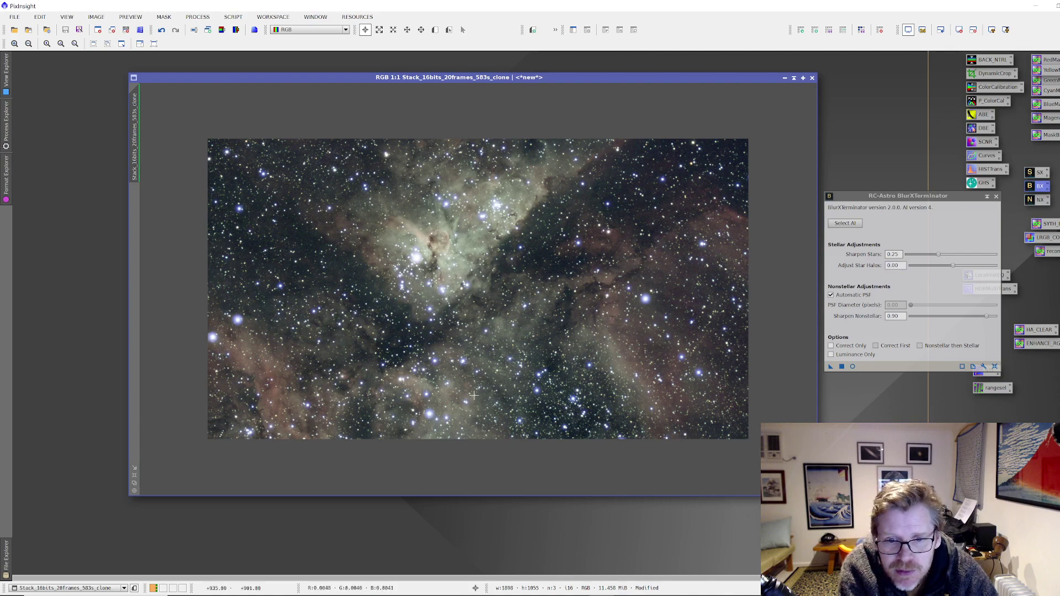
pyautogui.scroll(-1, 474, 394)
pyautogui.scroll(2, 474, 377)
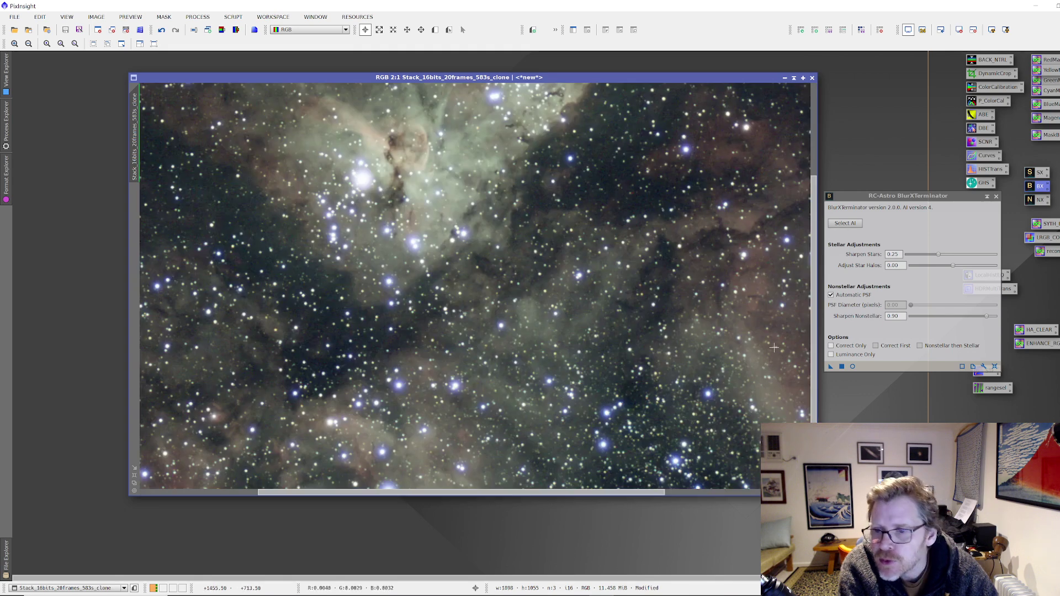
pyautogui.moveTo(832, 368); pyautogui.dragTo(625, 334)
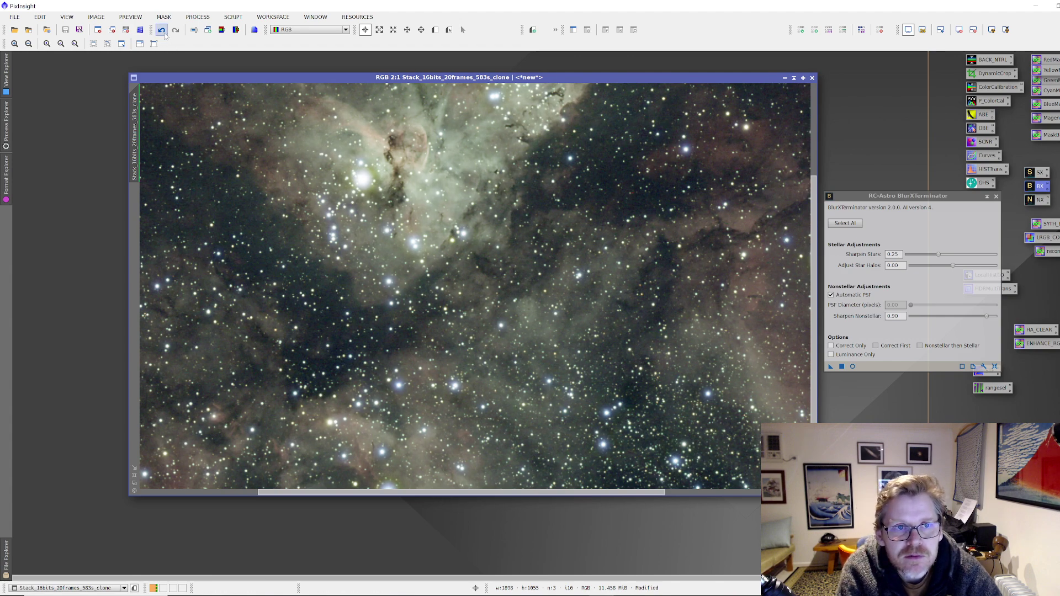
# Toggle undo and redo to compare the image before and after the latest processing.
pyautogui.click(162, 31)
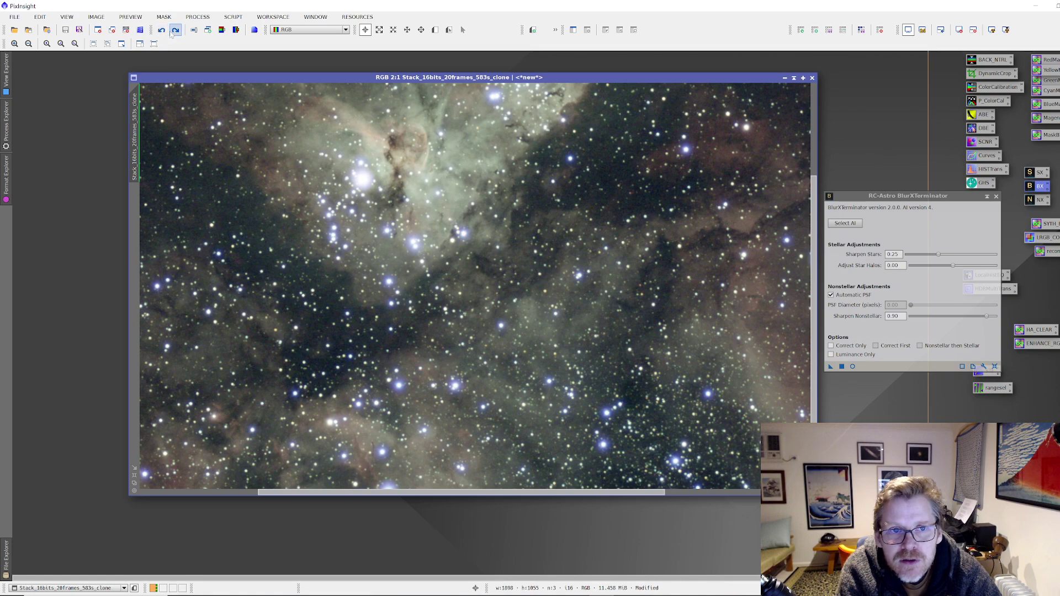
pyautogui.click(175, 30)
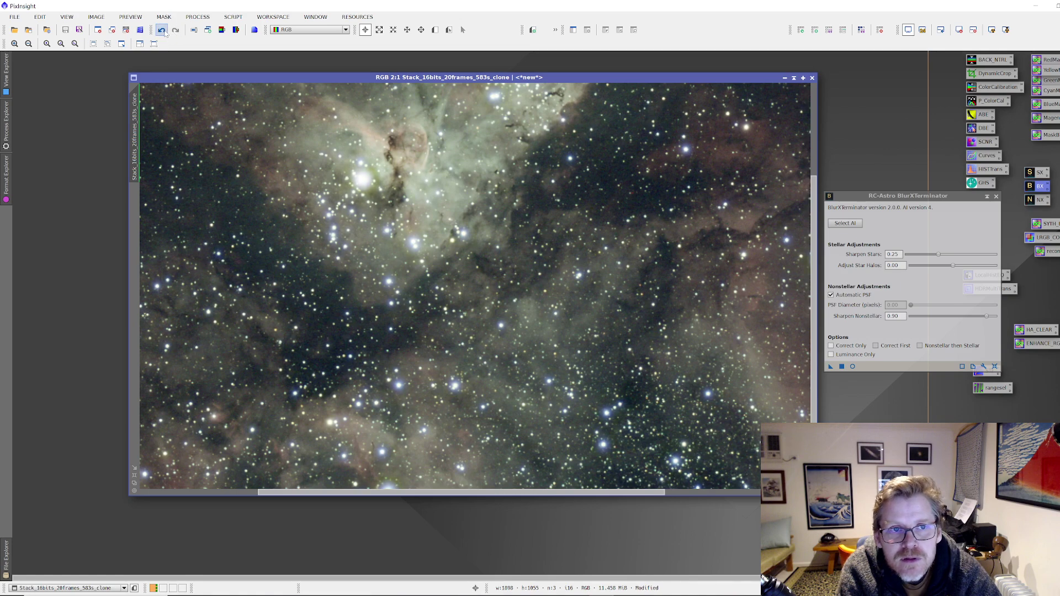
pyautogui.click(163, 31)
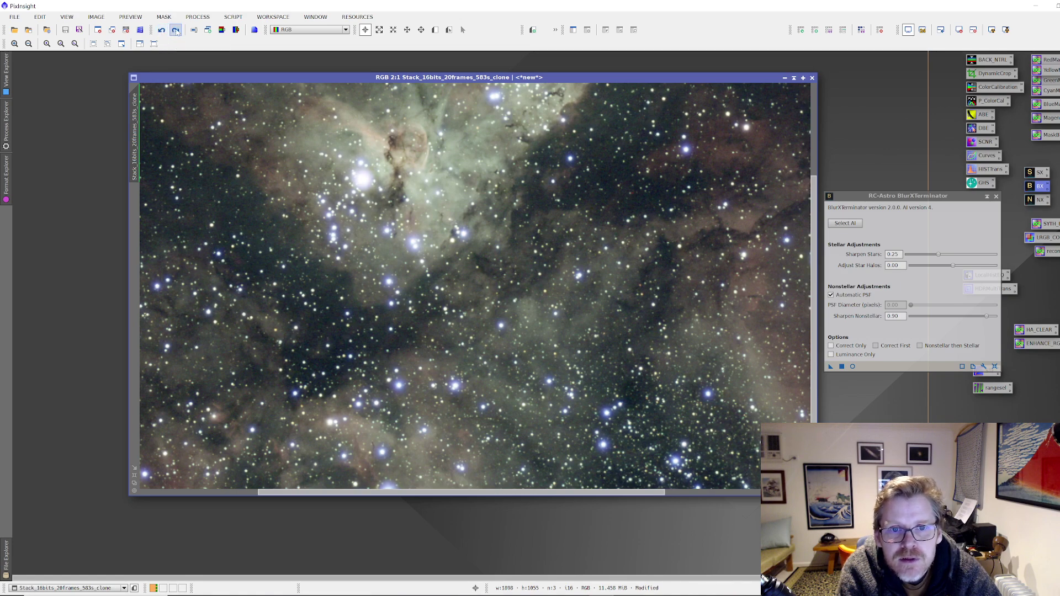
pyautogui.click(175, 31)
pyautogui.scroll(-1, 497, 370)
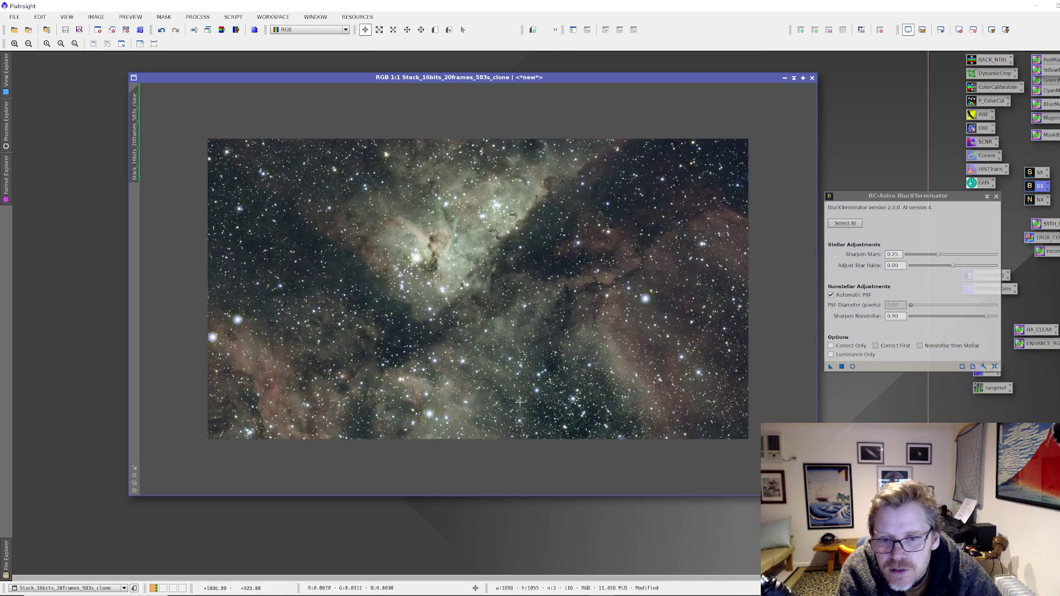
pyautogui.scroll(1, 519, 403)
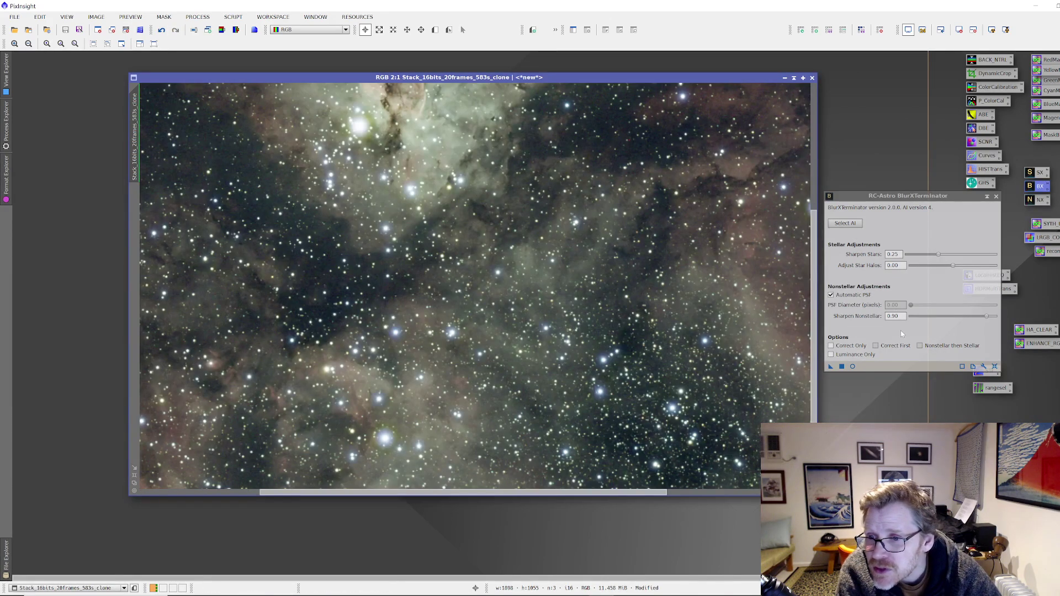
# Apply BlurXTerminator again, compare against the softer unsharpened stars, and keep the sharpened result.
pyautogui.click(842, 367)
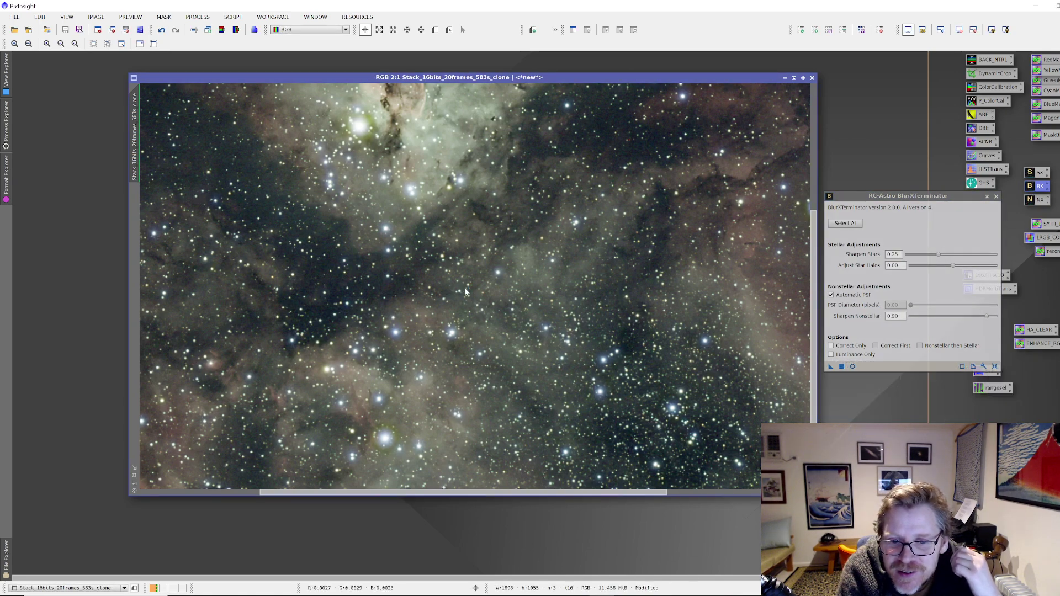
pyautogui.scroll(-2, 437, 255)
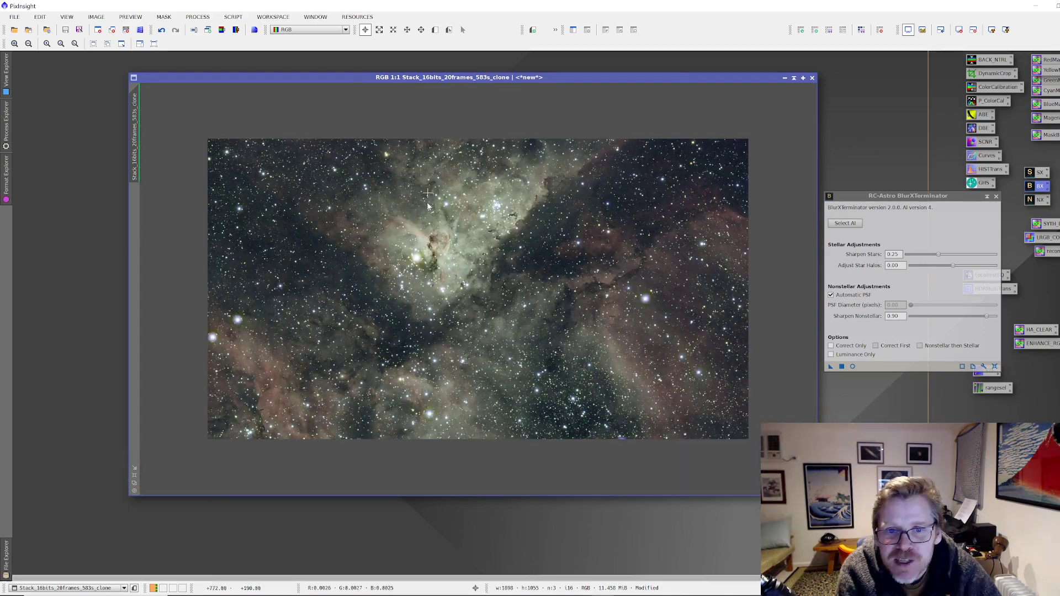
pyautogui.scroll(2, 432, 246)
pyautogui.scroll(1, 432, 246)
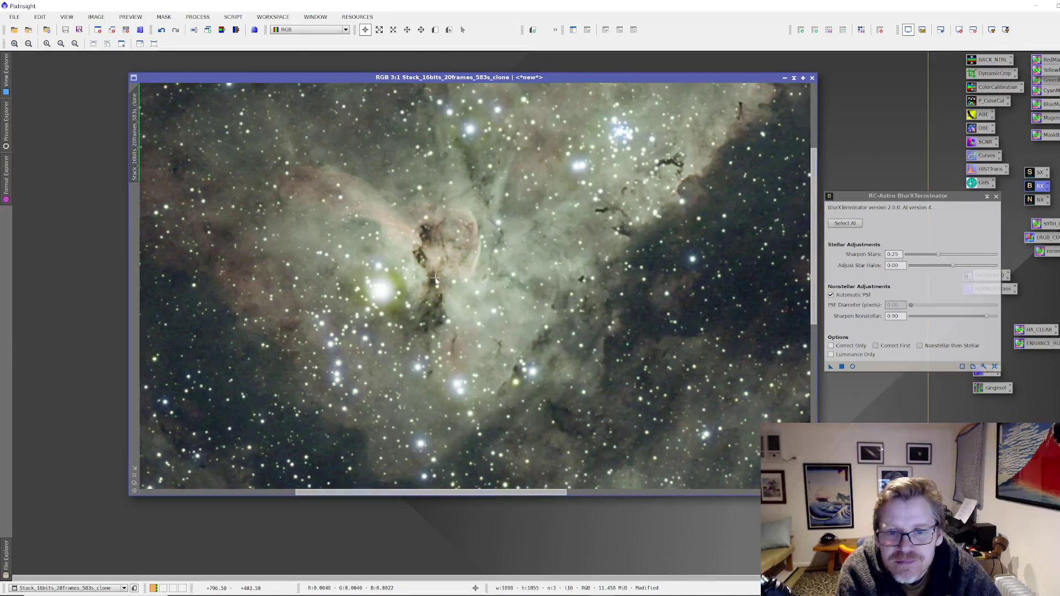
pyautogui.click(162, 35)
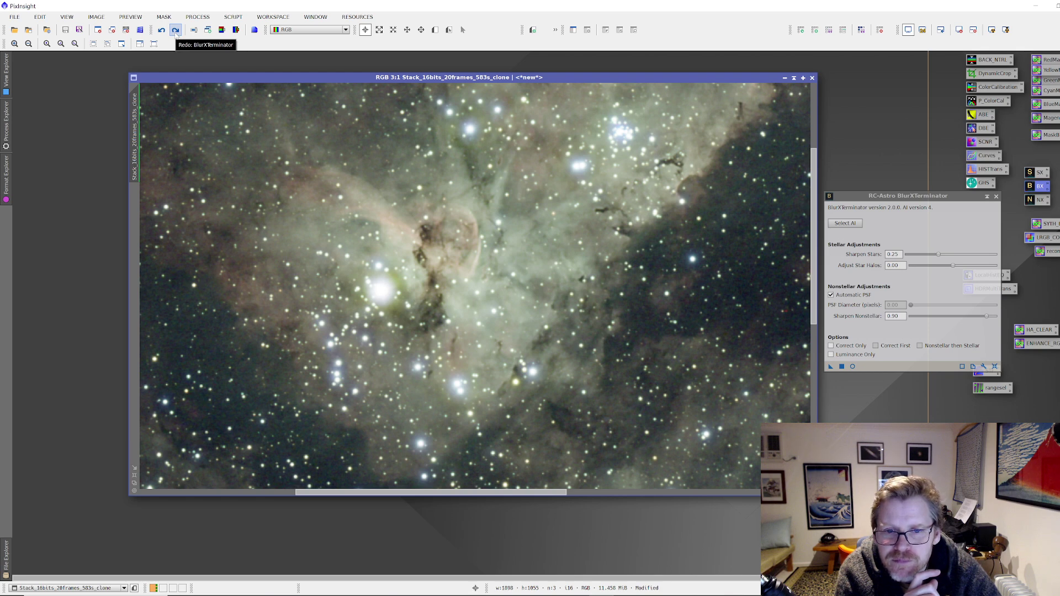
pyautogui.click(175, 31)
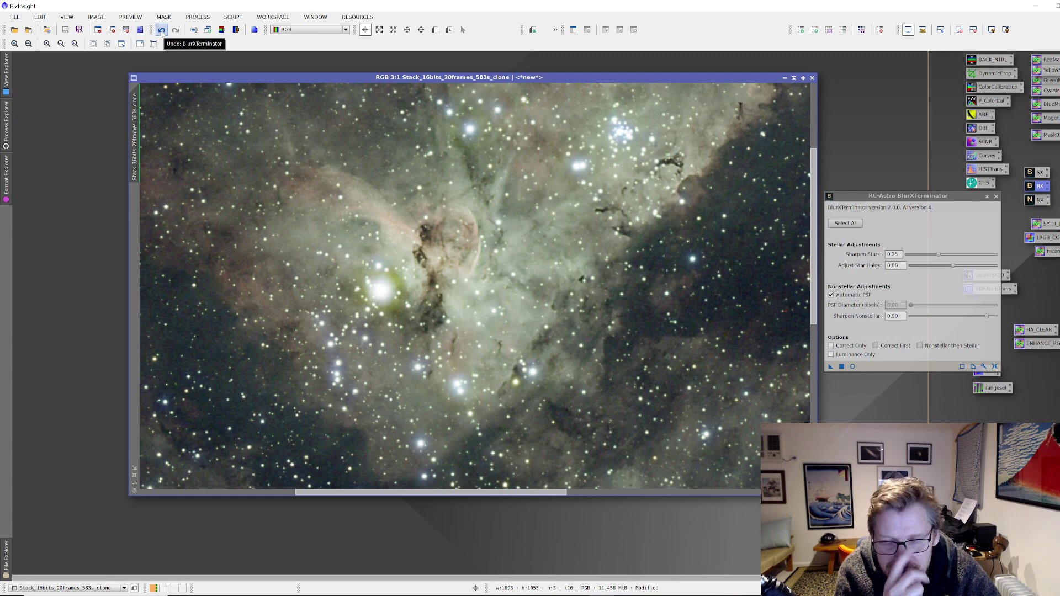
pyautogui.click(161, 30)
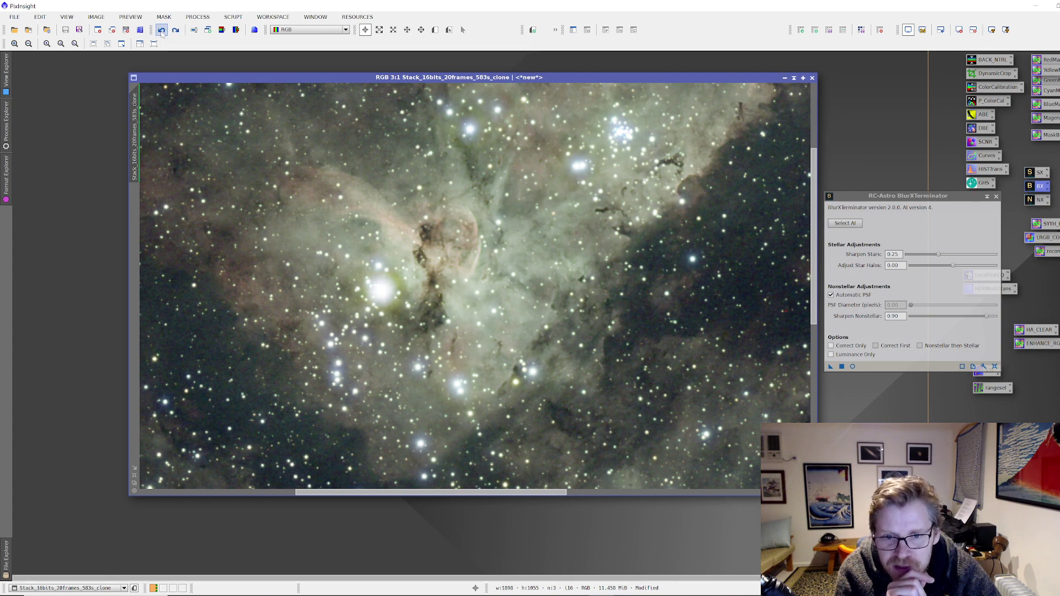
pyautogui.scroll(-3, 446, 237)
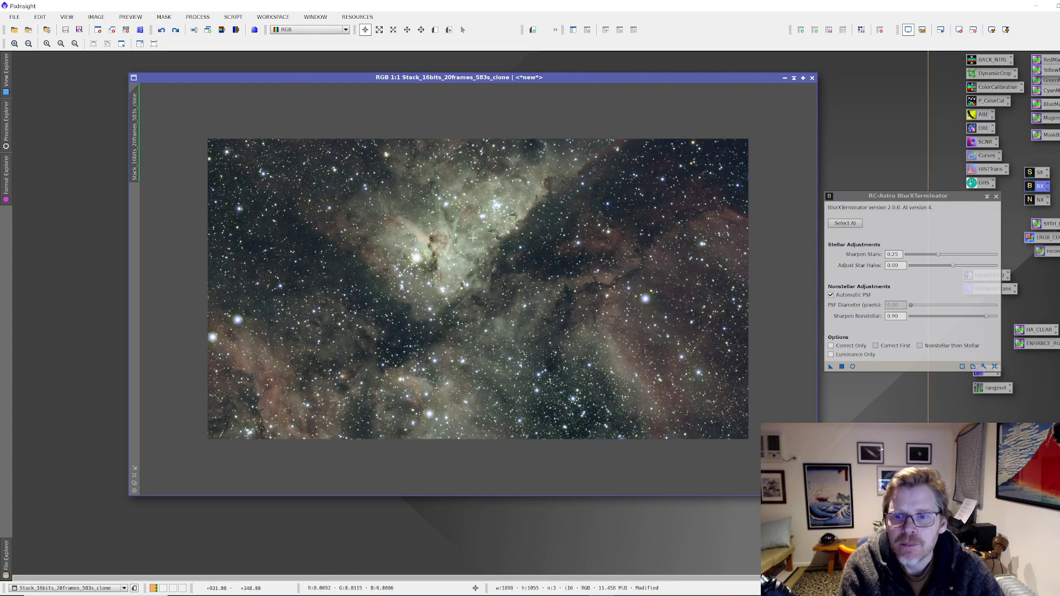
pyautogui.click(162, 33)
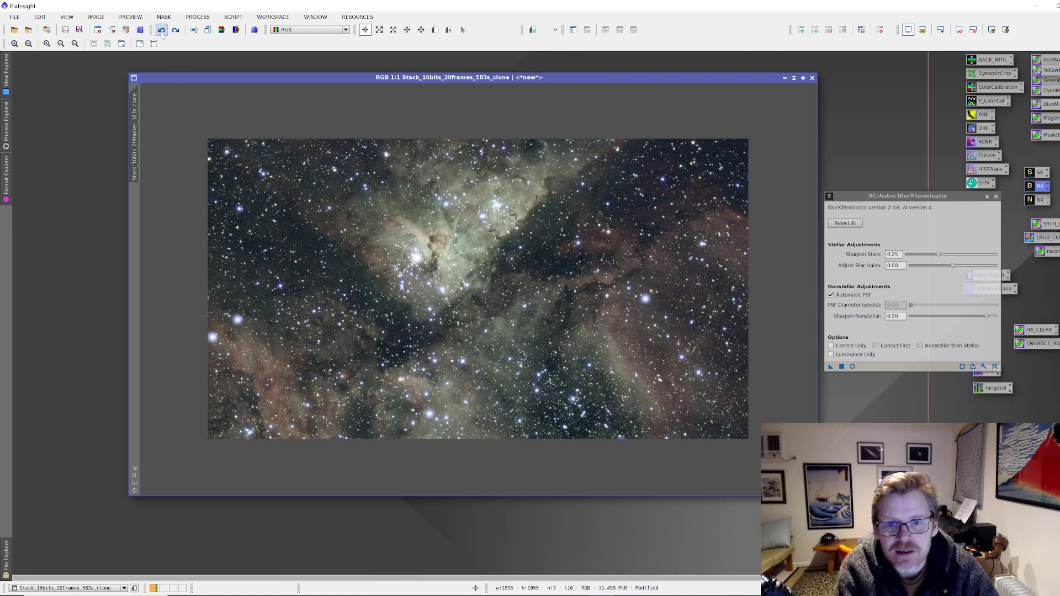
pyautogui.click(177, 32)
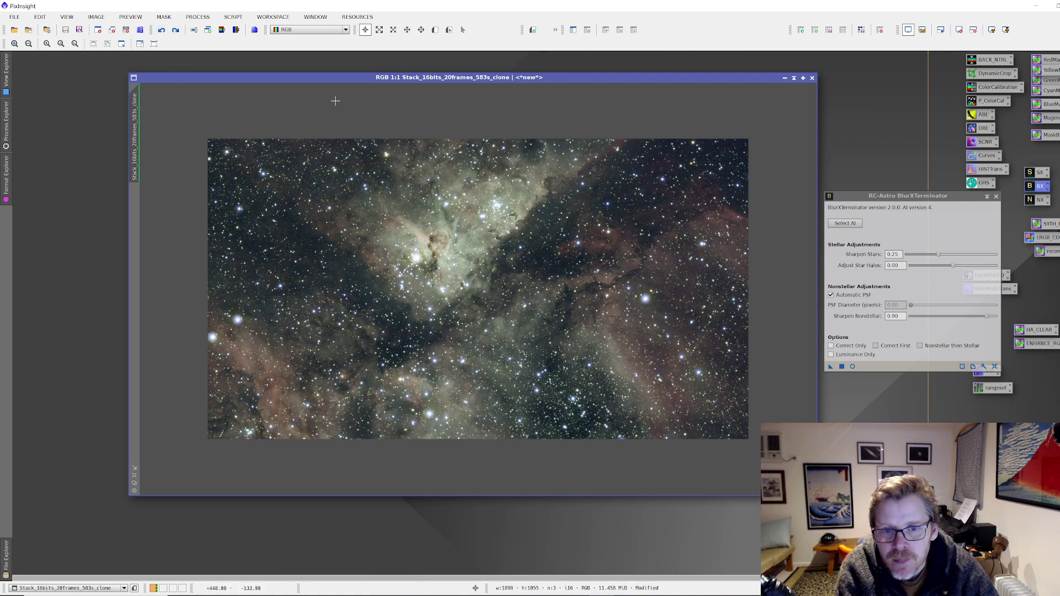
# Run StarXTerminator on the nebula image to split off the stars.
pyautogui.click(997, 196)
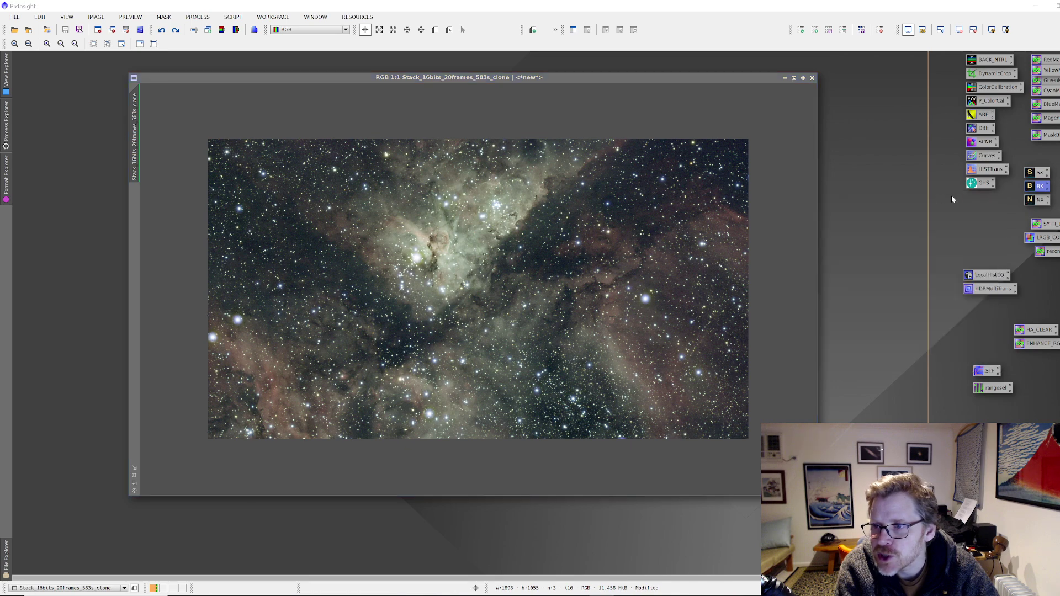
pyautogui.click(1039, 175)
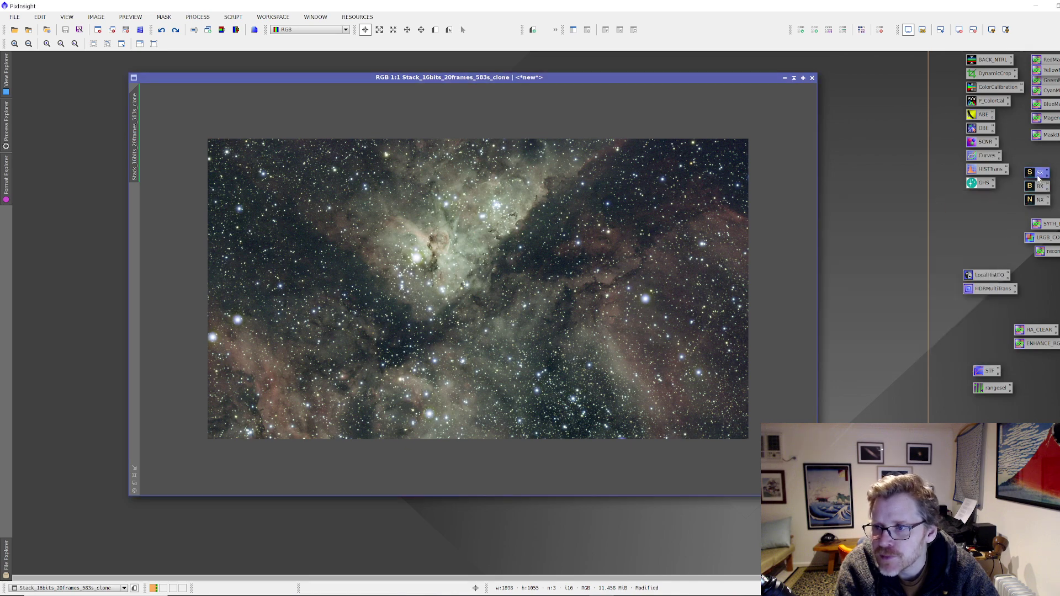
pyautogui.doubleClick(1039, 174)
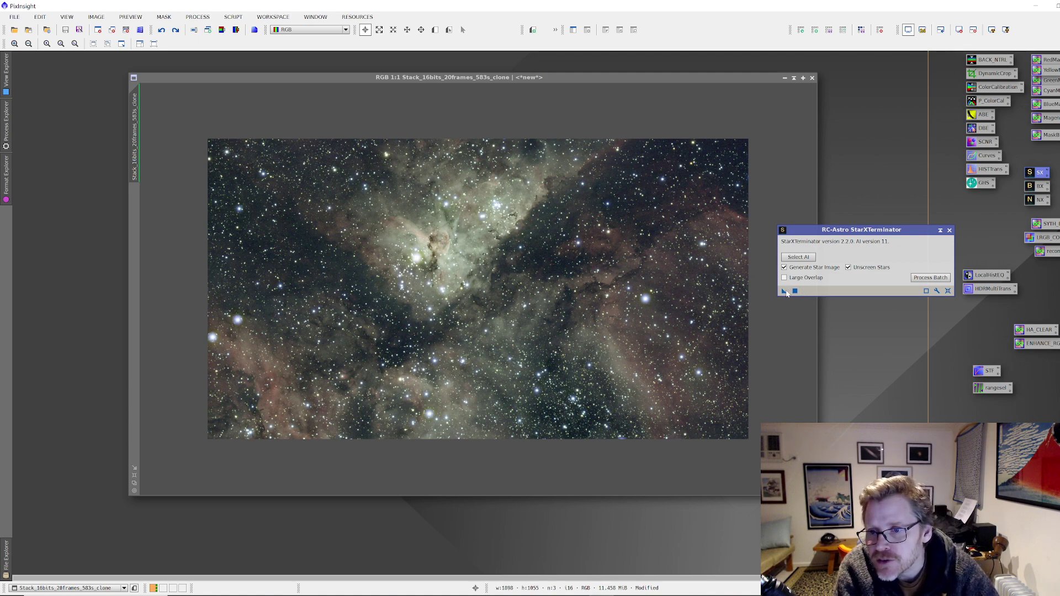
pyautogui.moveTo(785, 292); pyautogui.dragTo(698, 291)
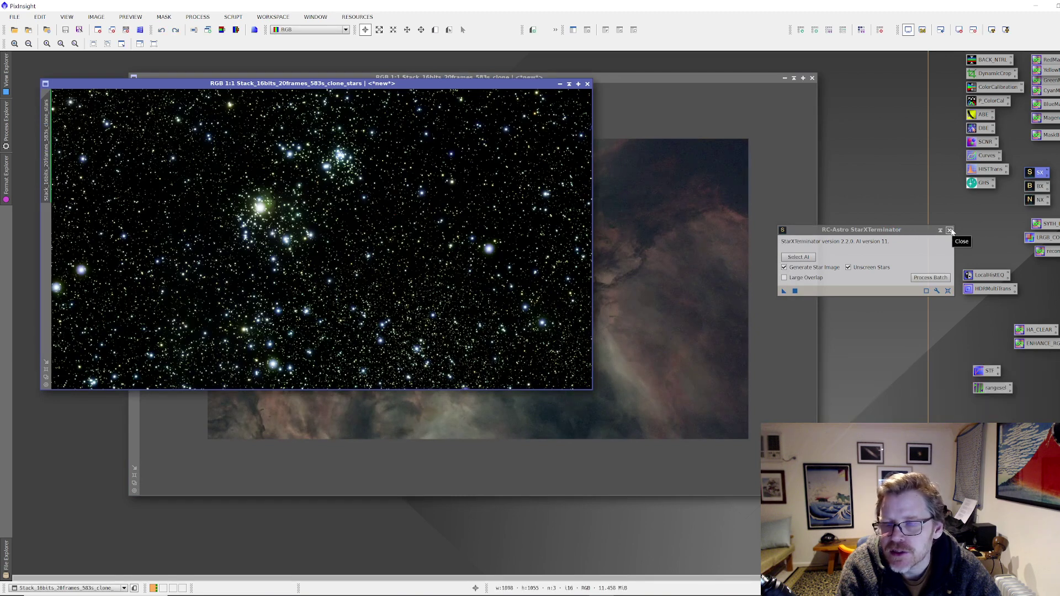
pyautogui.click(951, 231)
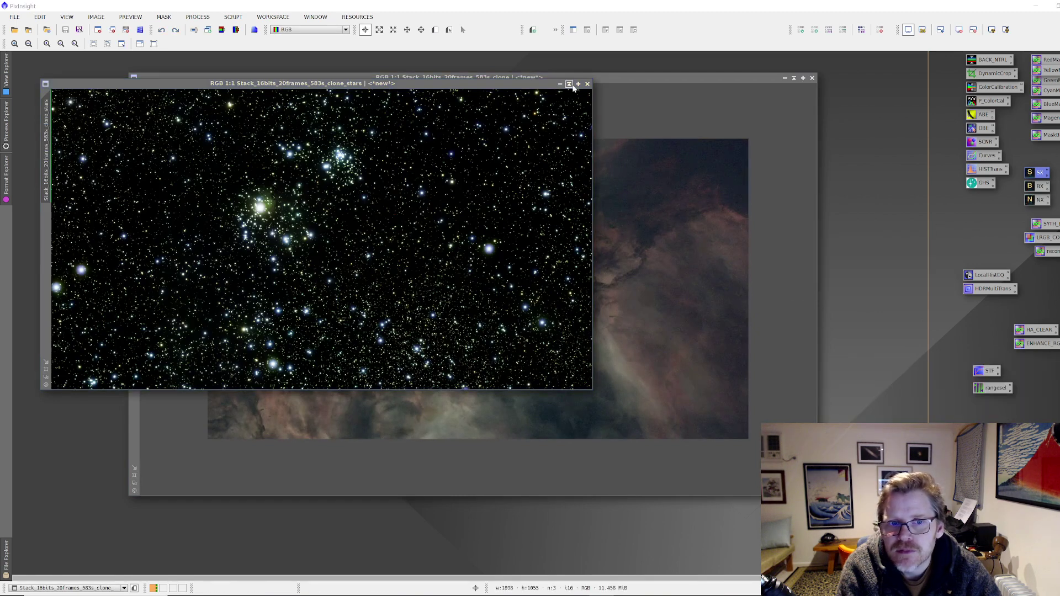
# Minimise and move the separated stars image aside, then close it.
pyautogui.click(565, 83)
pyautogui.moveTo(349, 235); pyautogui.dragTo(325, 278)
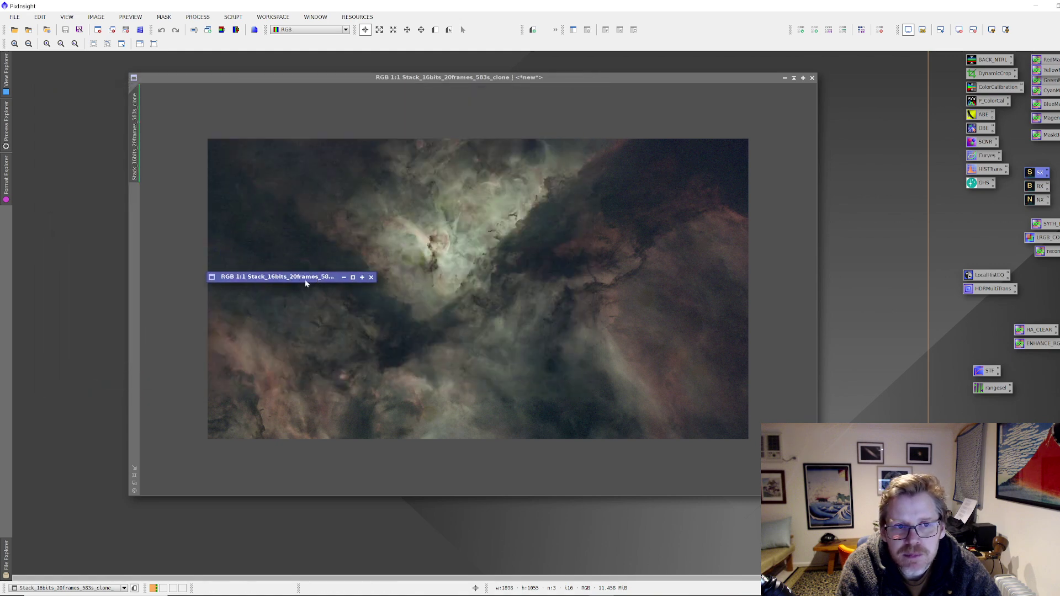
pyautogui.moveTo(304, 279); pyautogui.dragTo(452, 304)
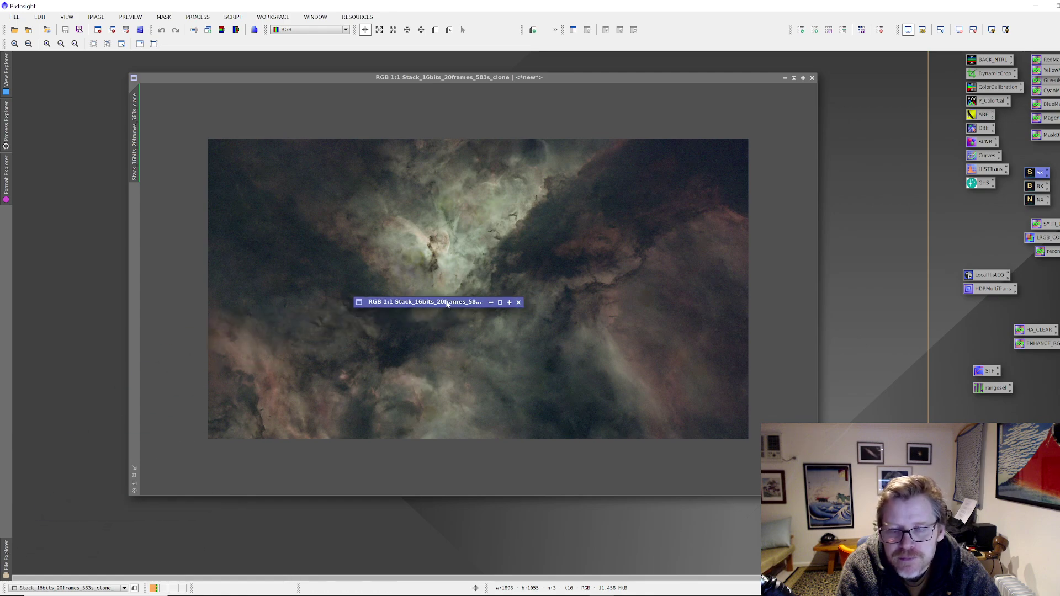
pyautogui.doubleClick(448, 302)
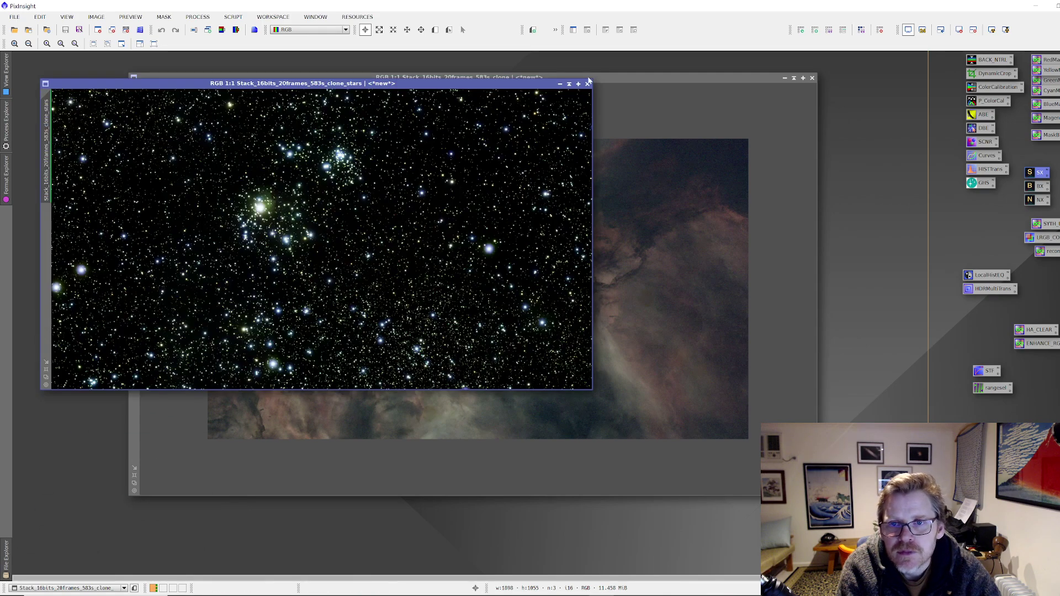
pyautogui.click(588, 84)
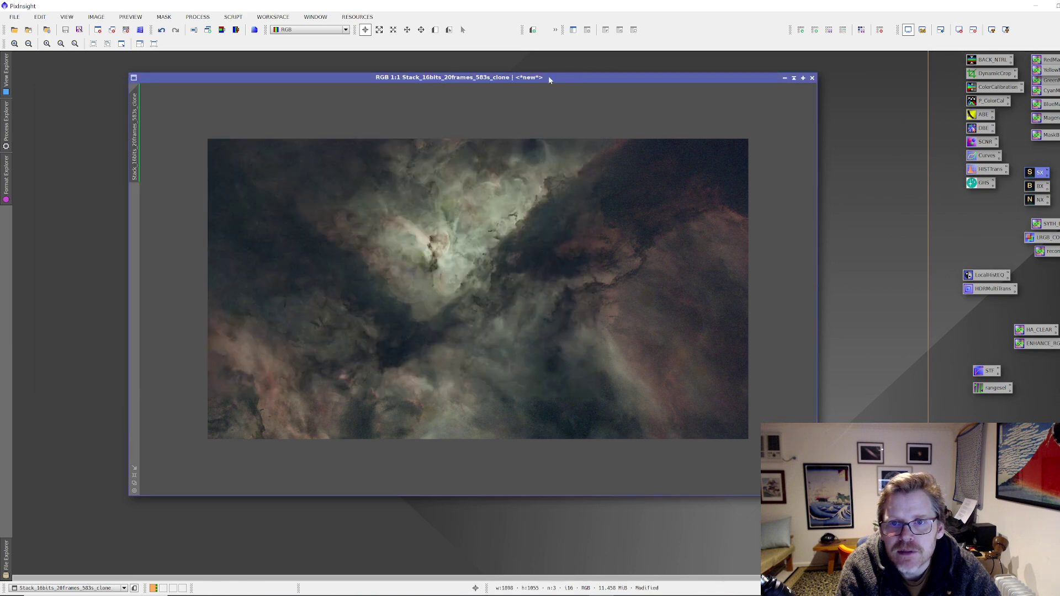
# Undo the star removal and compare the linear view with the auto-stretched display.
pyautogui.click(161, 30)
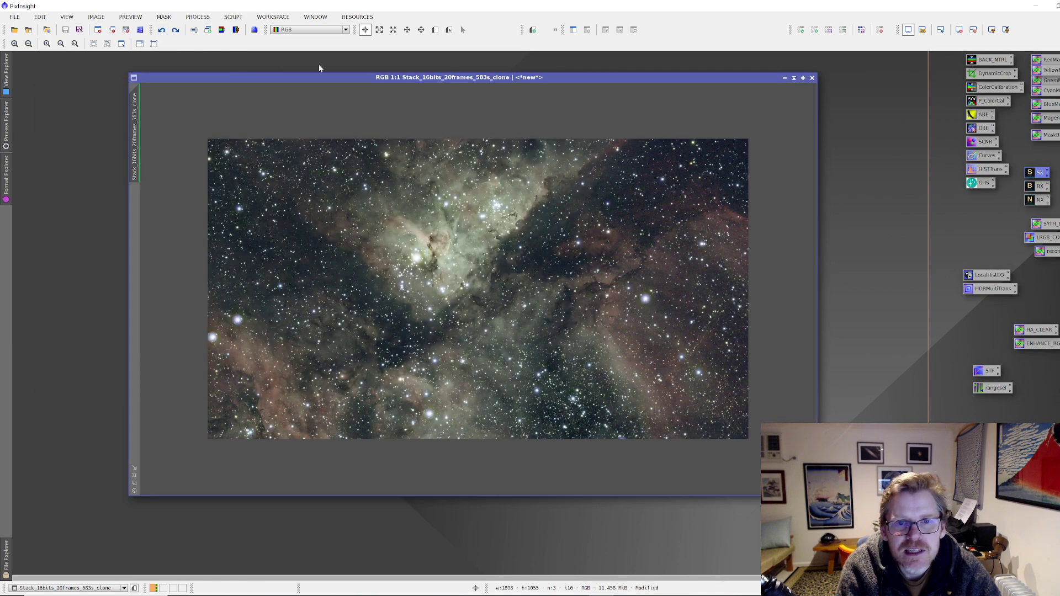
pyautogui.moveTo(360, 79)
pyautogui.mouseDown()
pyautogui.moveTo(393, 91)
pyautogui.moveTo(369, 81)
pyautogui.mouseUp()
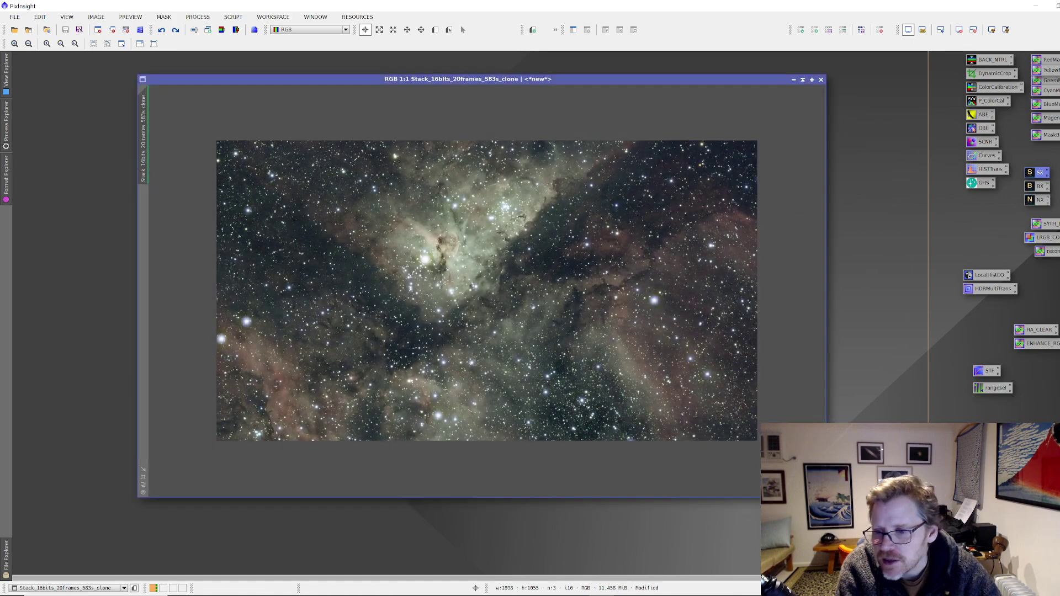
pyautogui.hotkey('ctrl', 'F12')
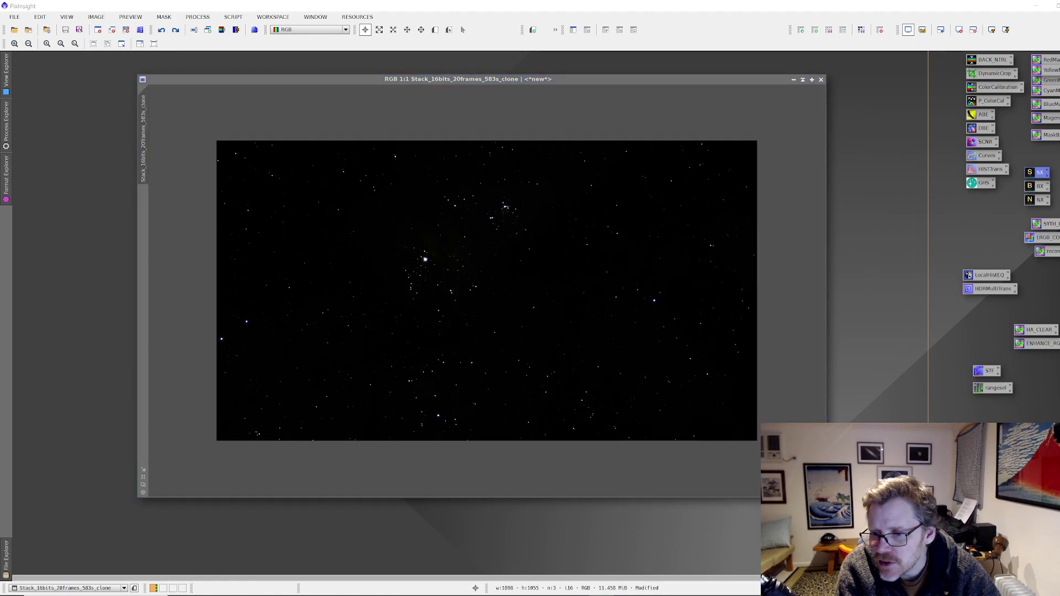
pyautogui.hotkey('ctrl', 'a')
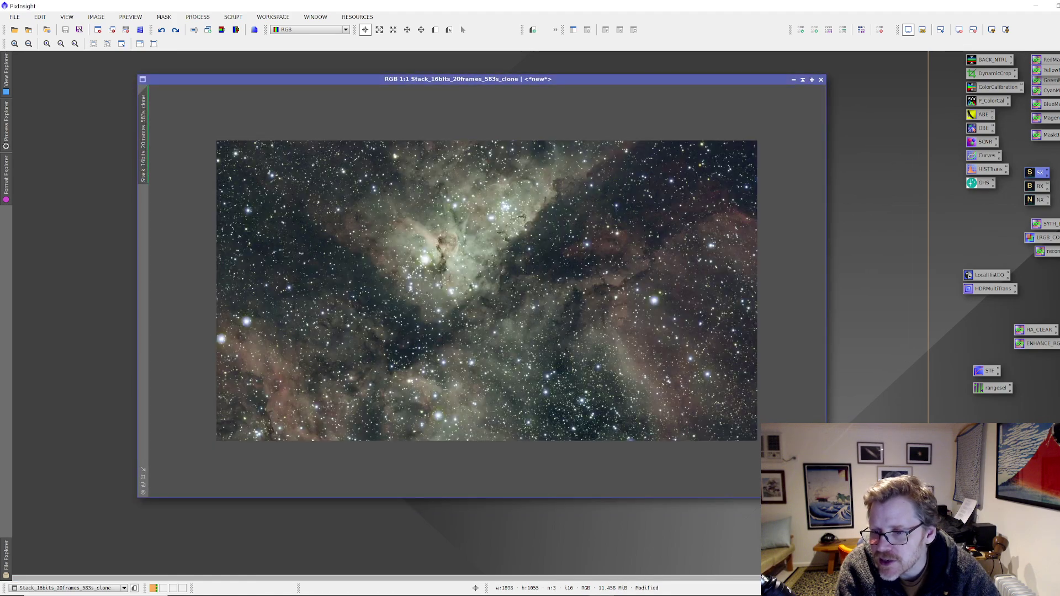
pyautogui.hotkey('ctrl', 'F12')
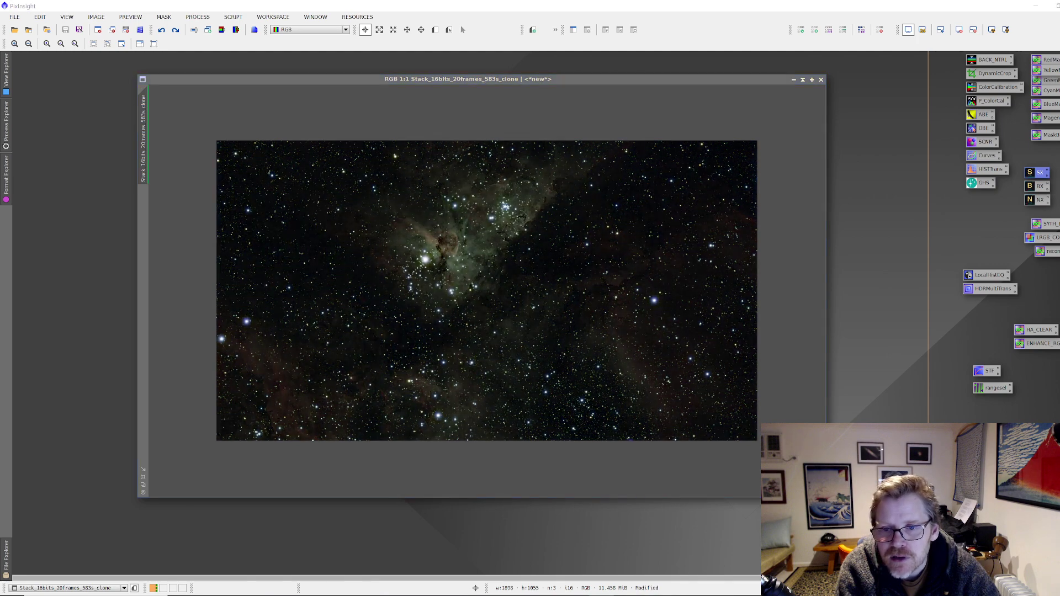
pyautogui.hotkey('ctrl', 'a')
pyautogui.hotkey('ctrl', 'F12')
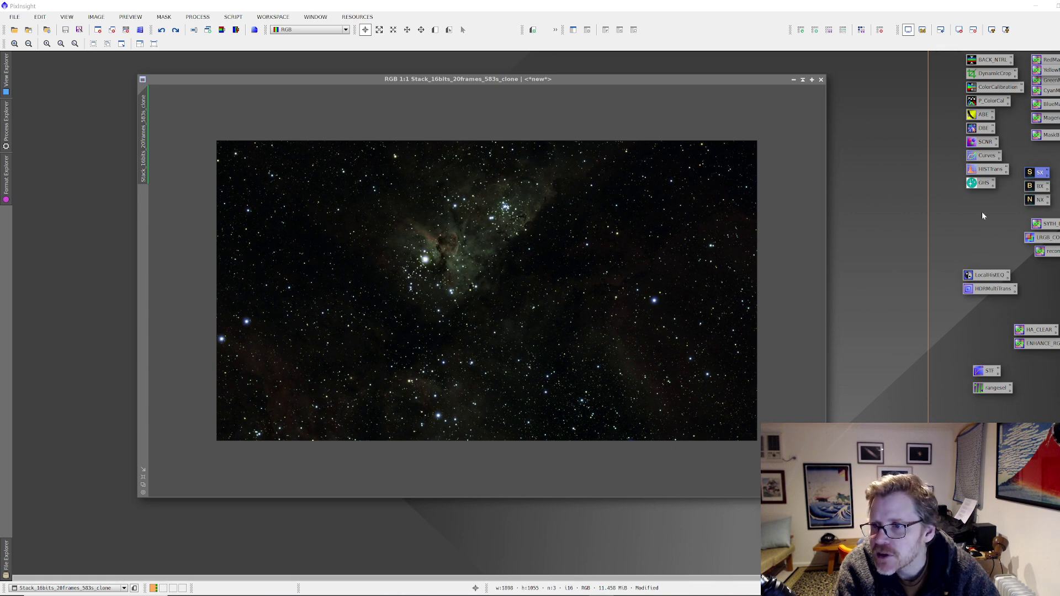
# Try a HistogramTransformation stretch on the image, then undo it with Ctrl+Z.
pyautogui.doubleClick(983, 173)
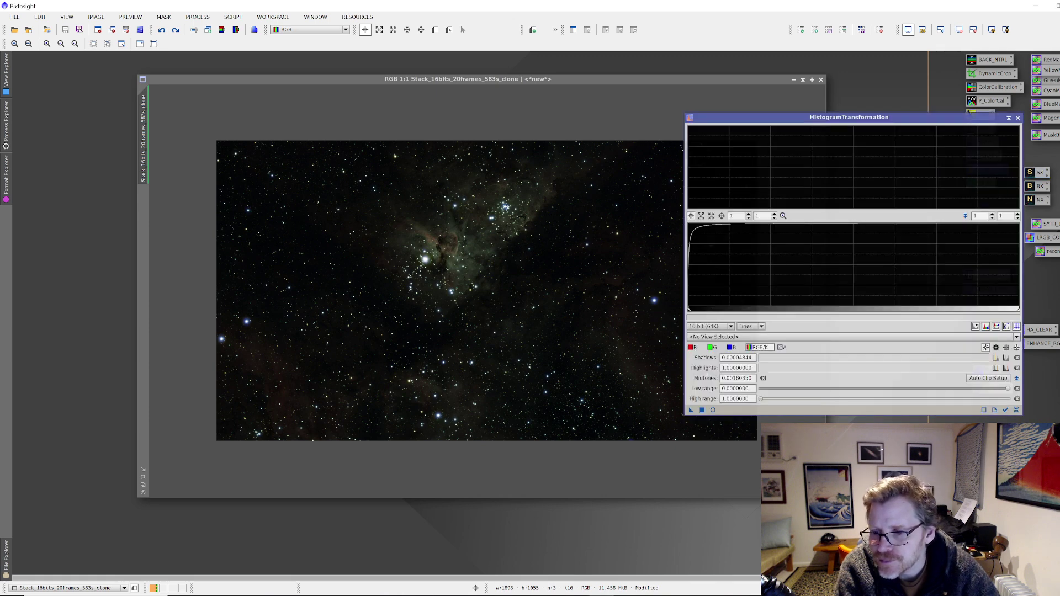
pyautogui.moveTo(691, 410); pyautogui.dragTo(571, 393)
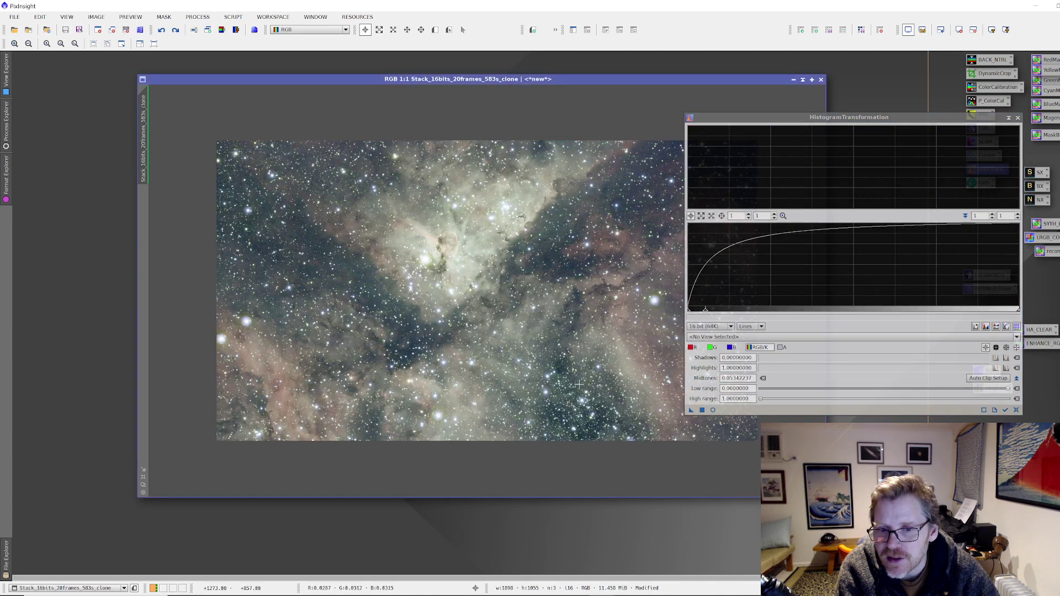
pyautogui.click(1018, 117)
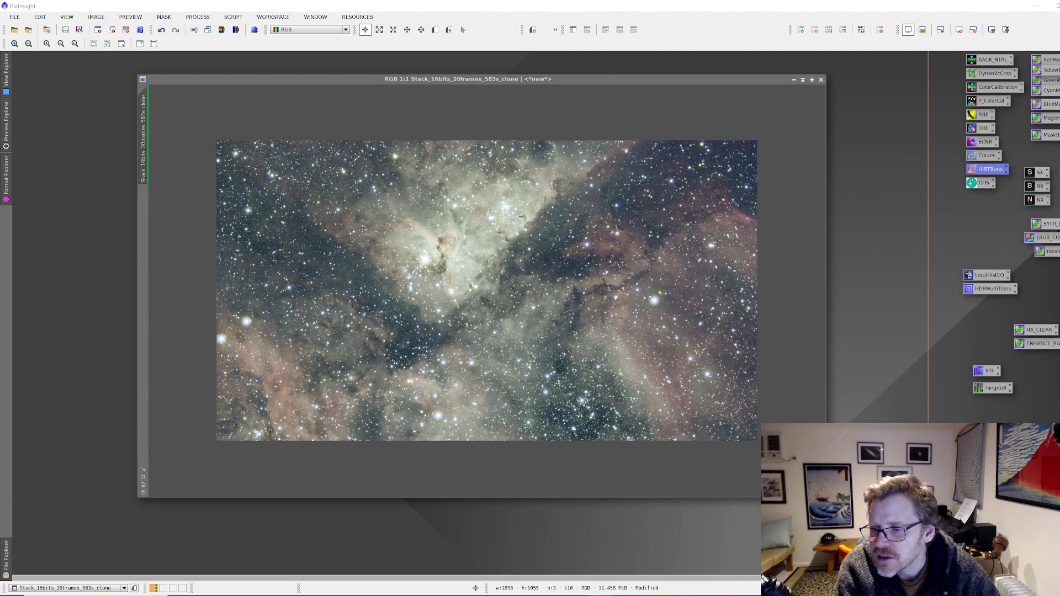
pyautogui.hotkey('ctrl', 'z')
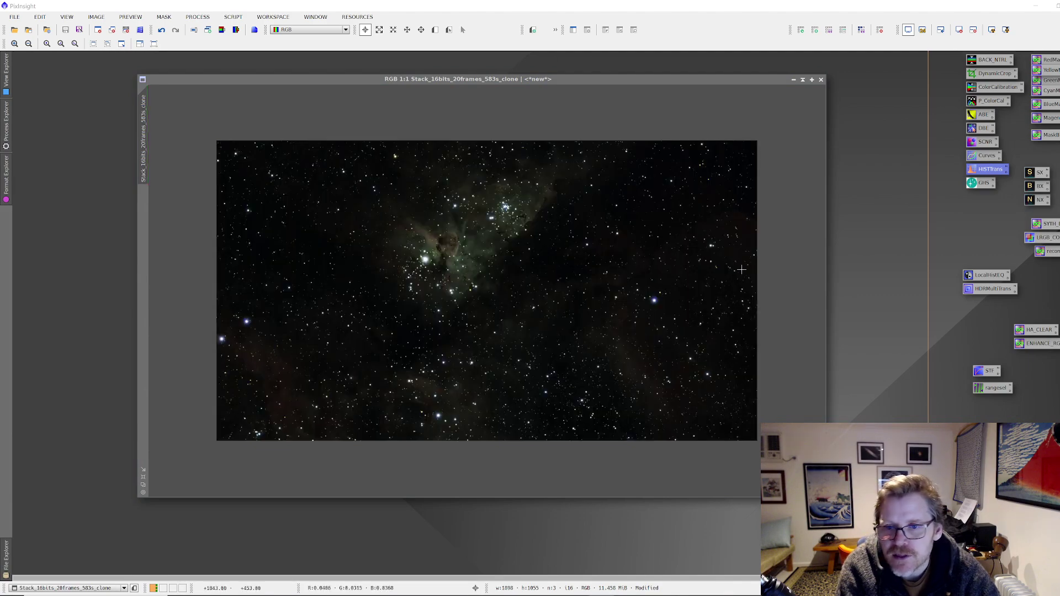
pyautogui.moveTo(670, 79); pyautogui.dragTo(698, 76)
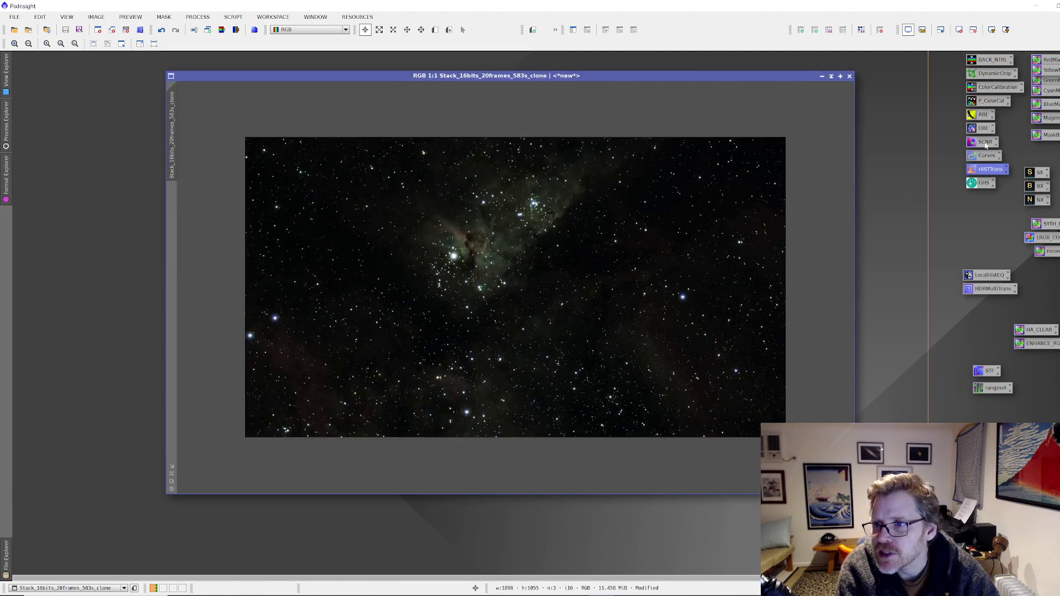
# Run StarXTerminator with Generate Star Image and Unscreen Stars, shading the stars window aside.
pyautogui.doubleClick(1039, 172)
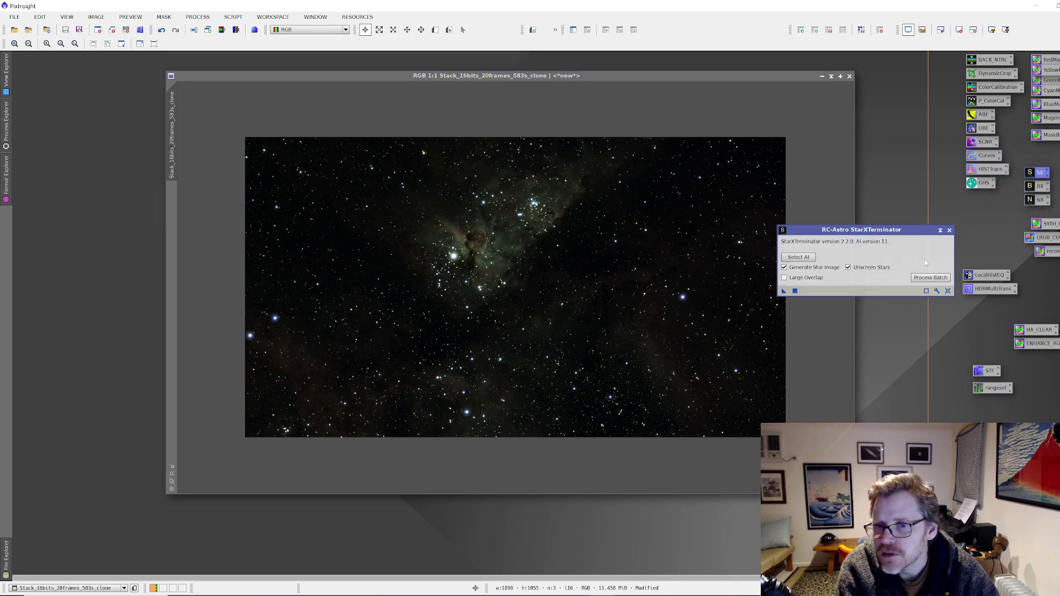
pyautogui.click(795, 291)
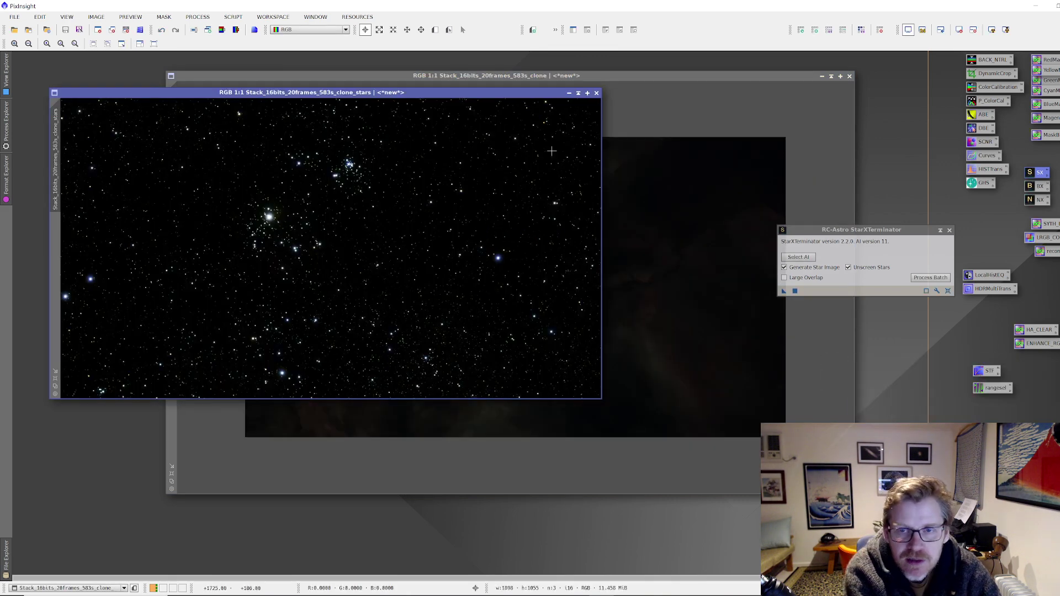
pyautogui.click(578, 93)
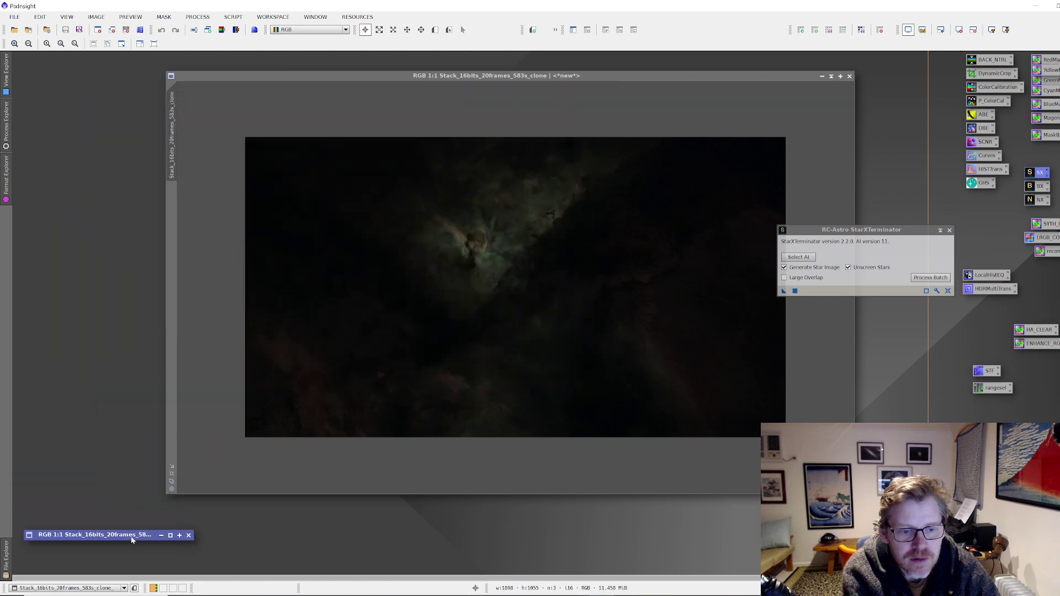
pyautogui.click(949, 230)
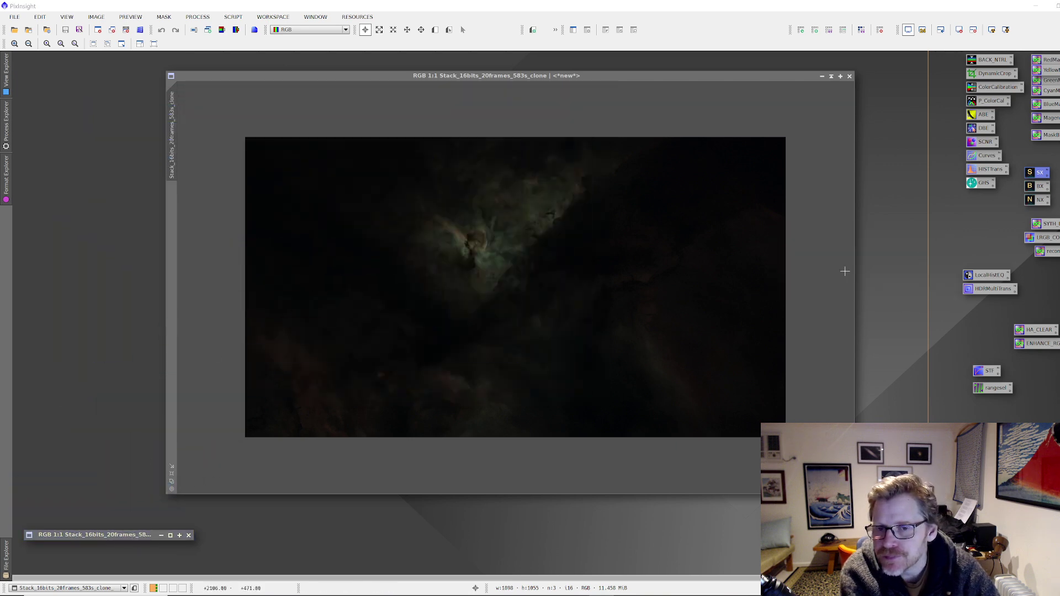
pyautogui.moveTo(676, 77); pyautogui.dragTo(723, 72)
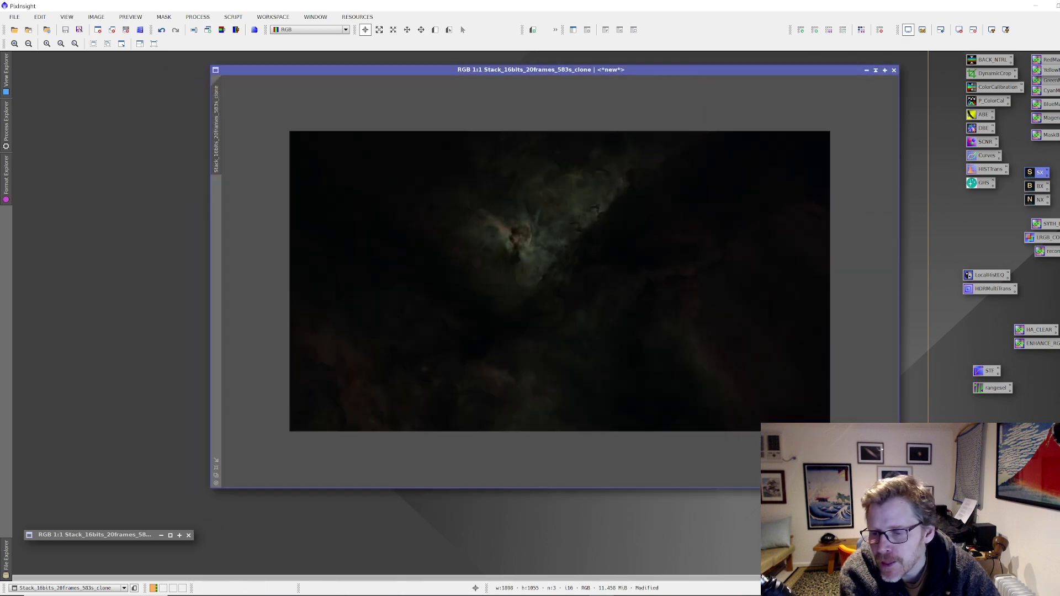
# Auto-stretch the starless nebula with STF and zoom around to inspect its faint gas clouds.
pyautogui.hotkey('ctrl', 'a')
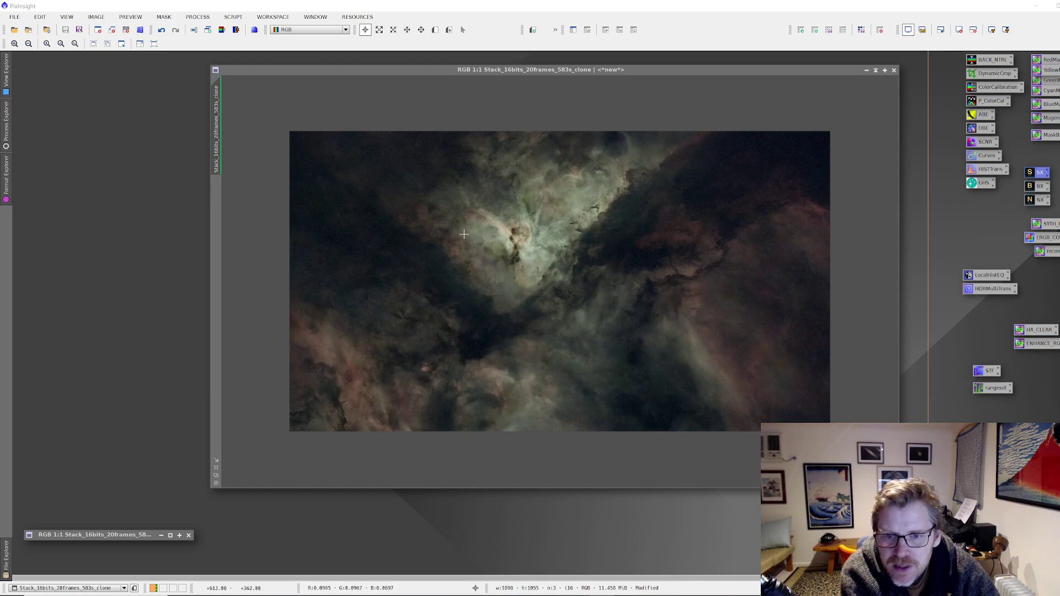
pyautogui.scroll(1, 543, 276)
pyautogui.scroll(1, 465, 211)
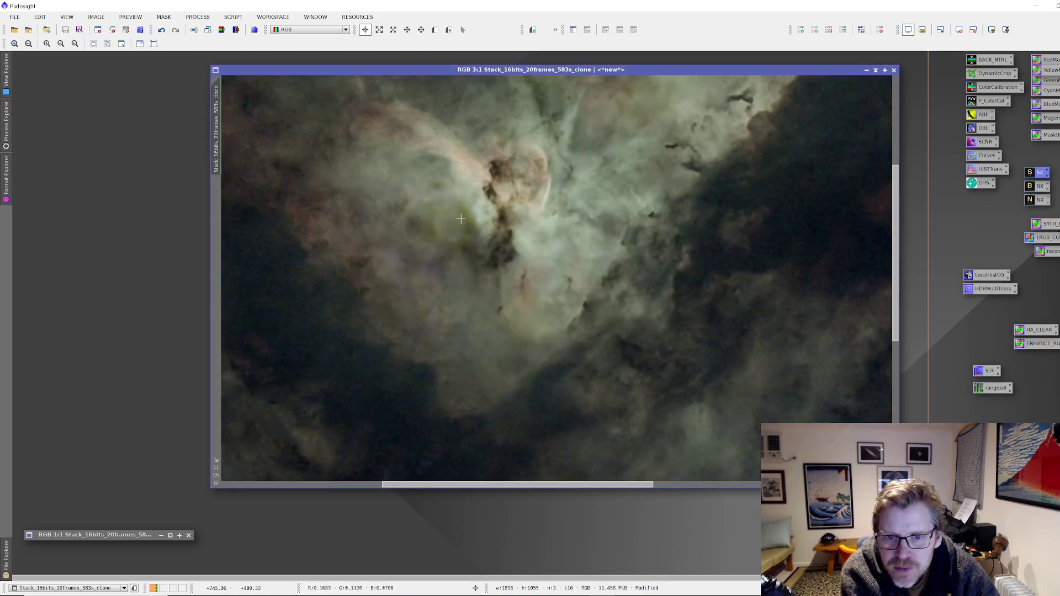
pyautogui.scroll(-3, 441, 207)
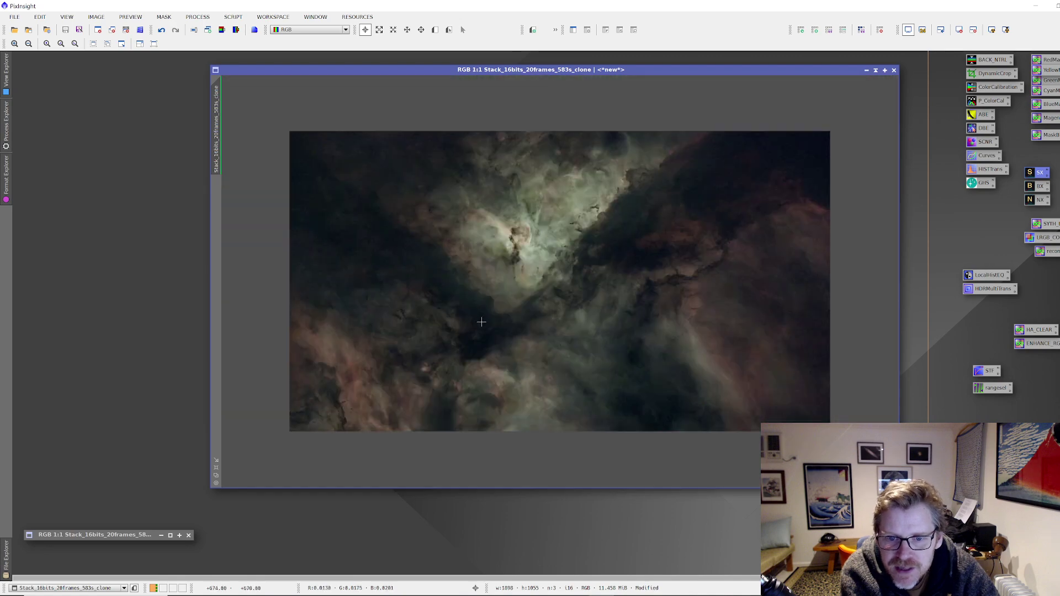
pyautogui.scroll(2, 514, 420)
pyautogui.scroll(1, 514, 419)
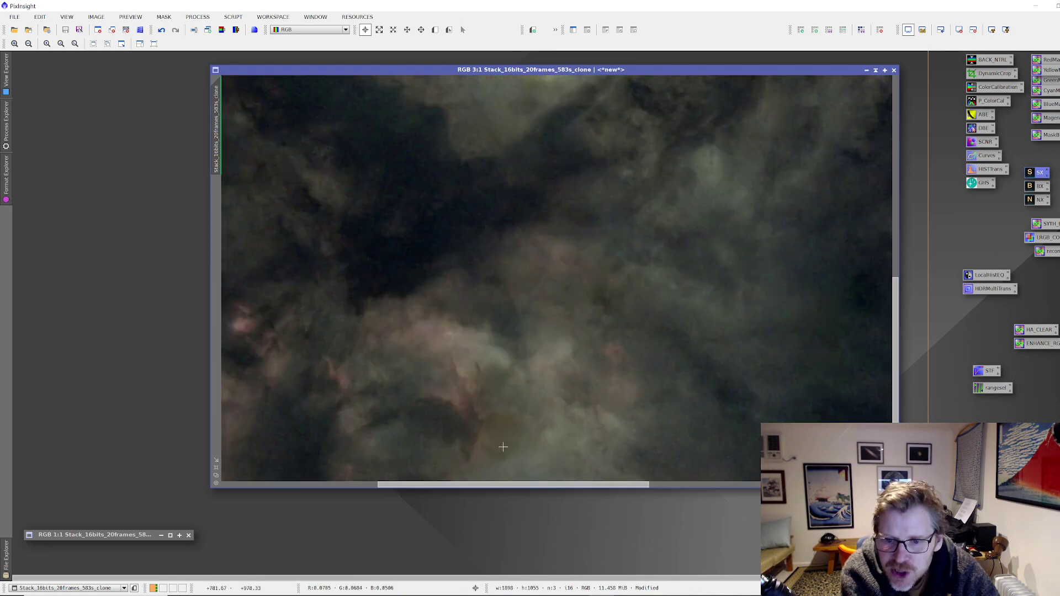
pyautogui.scroll(-1, 503, 446)
pyautogui.scroll(-2, 507, 447)
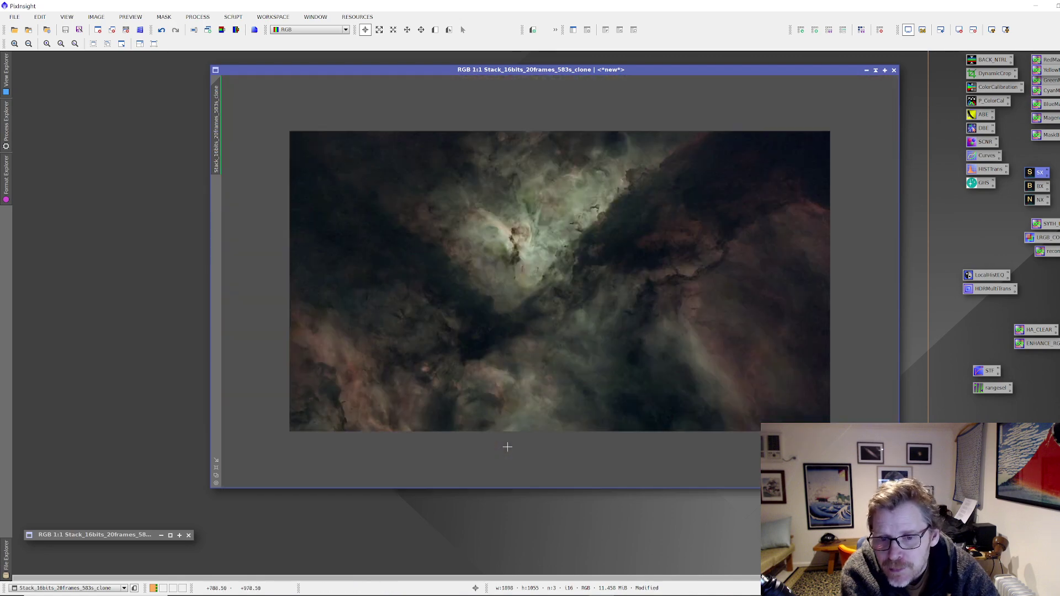
pyautogui.scroll(2, 514, 415)
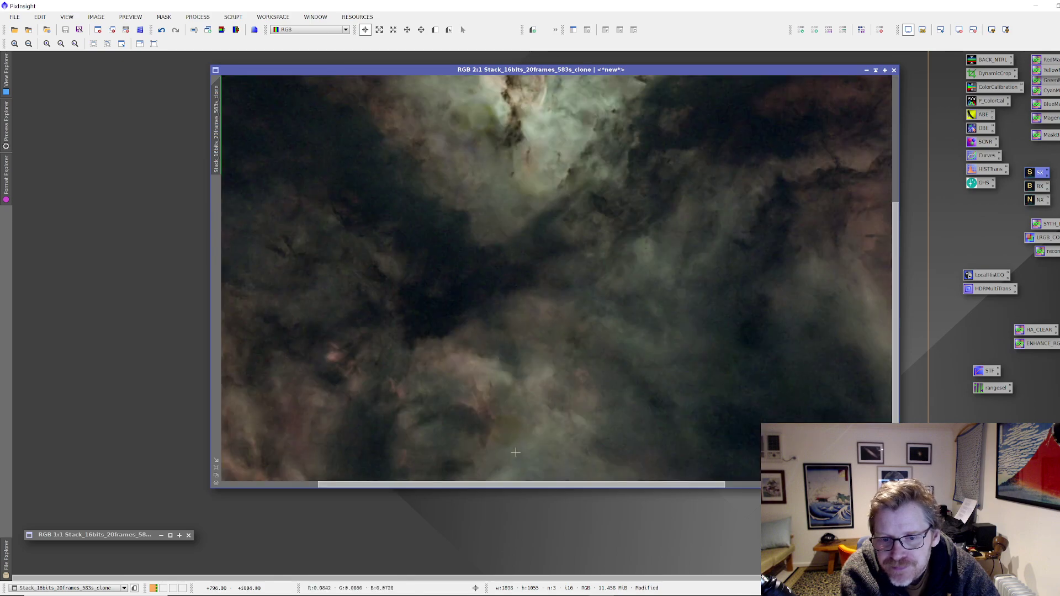
pyautogui.scroll(1, 515, 453)
pyautogui.scroll(-2, 515, 453)
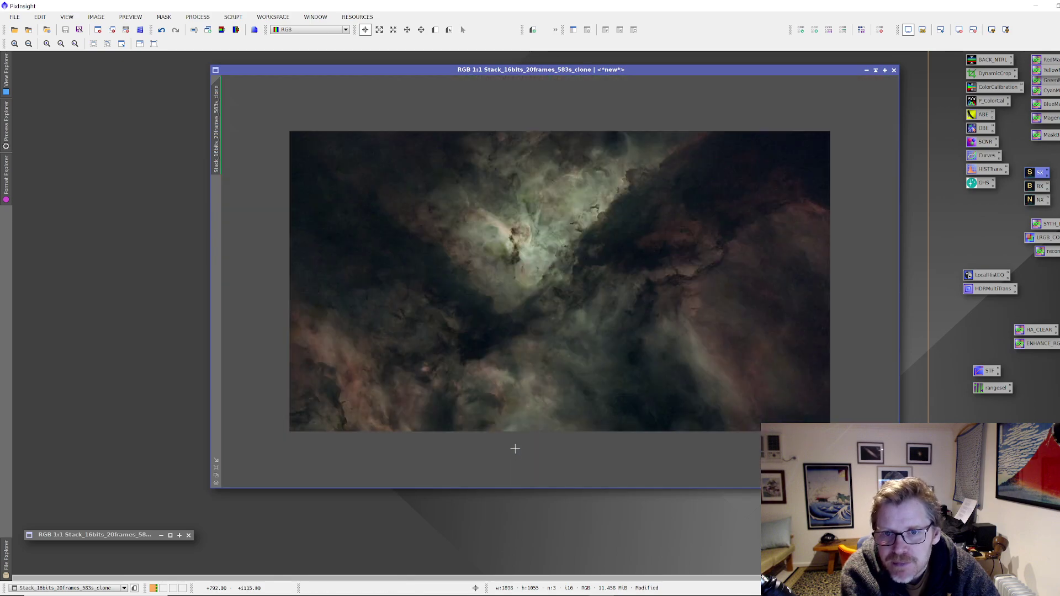
# Open CloneStamp from All Processes and target it on the starless image at 2:1 zoom.
pyautogui.click(198, 17)
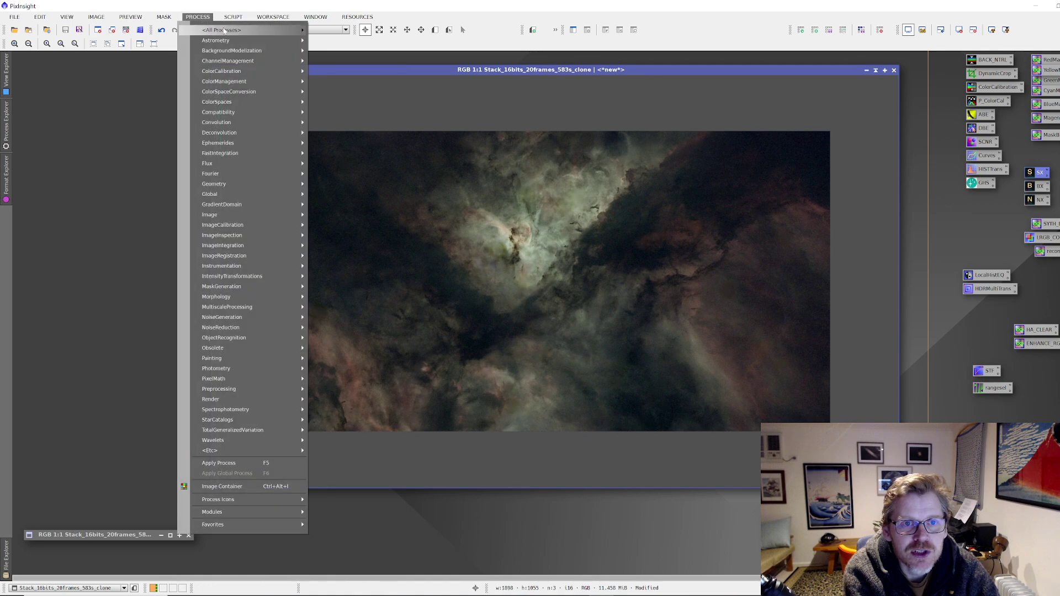
pyautogui.moveTo(232, 29)
pyautogui.click(346, 227)
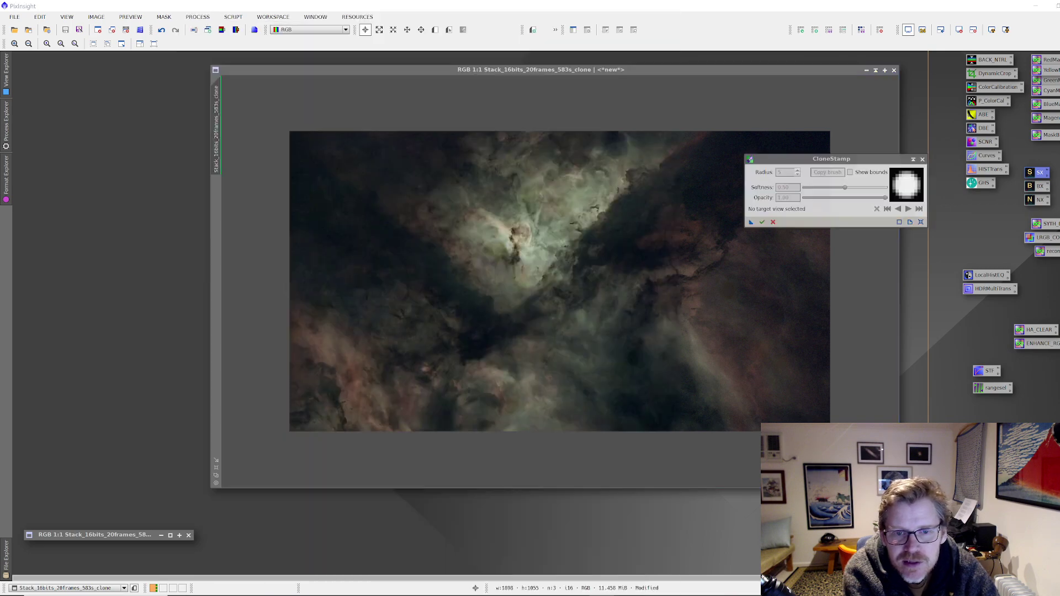
pyautogui.moveTo(814, 160); pyautogui.dragTo(796, 187)
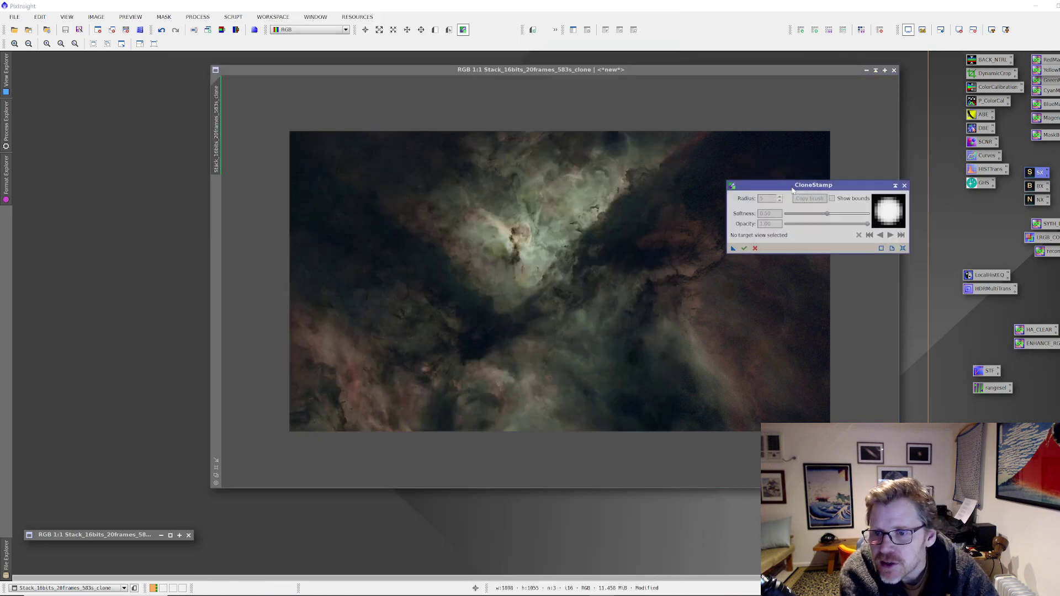
pyautogui.scroll(1, 520, 409)
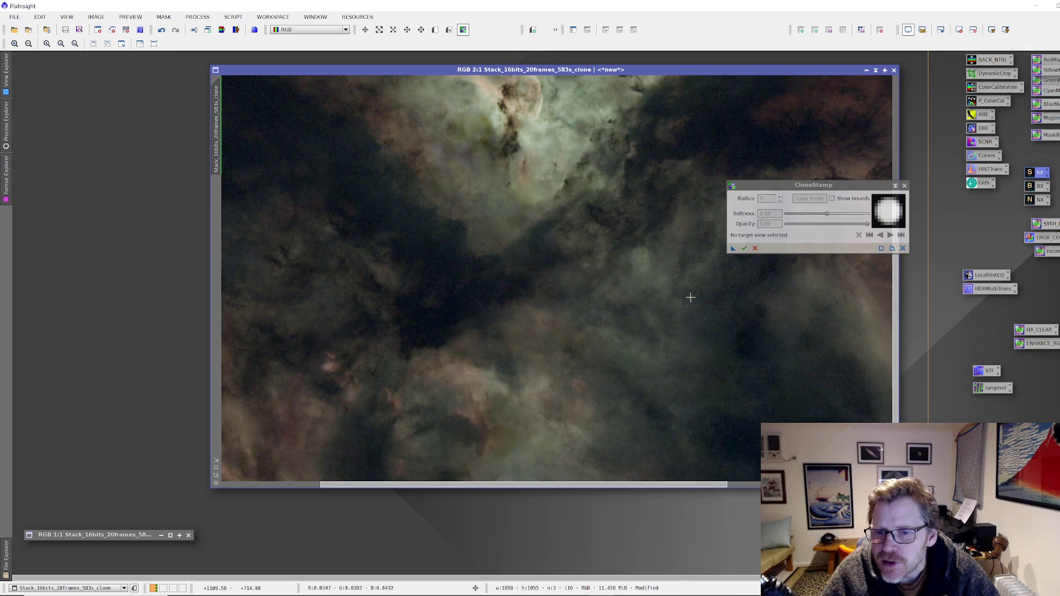
pyautogui.click(590, 406)
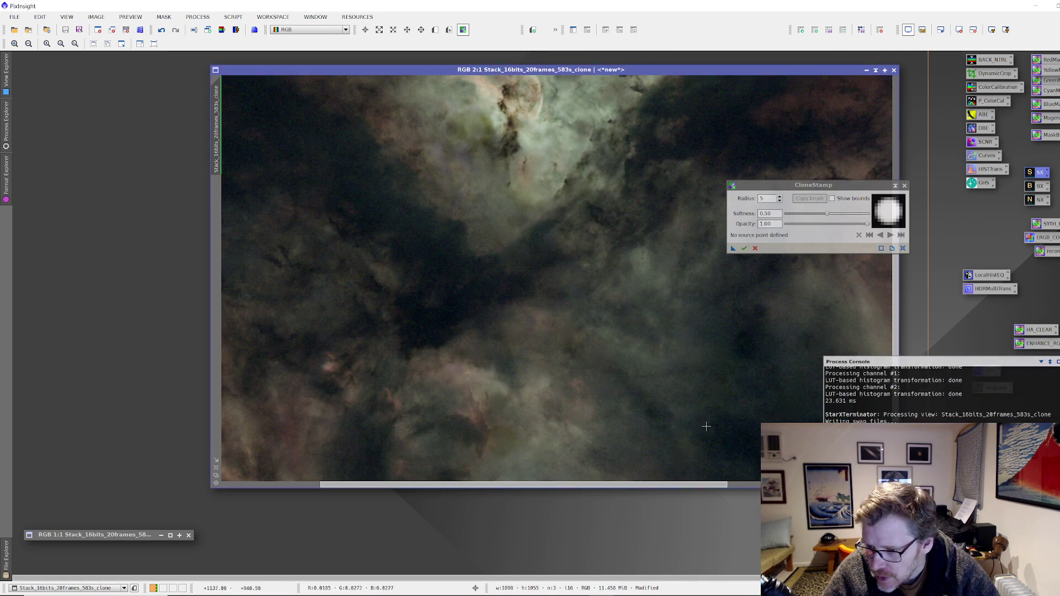
# Set a clone source, then stamp the lower-nebula blemish with a radius-40, 0.40-opacity brush.
pyautogui.keyDown('ctrl'); pyautogui.click(548, 436); pyautogui.keyUp('ctrl')
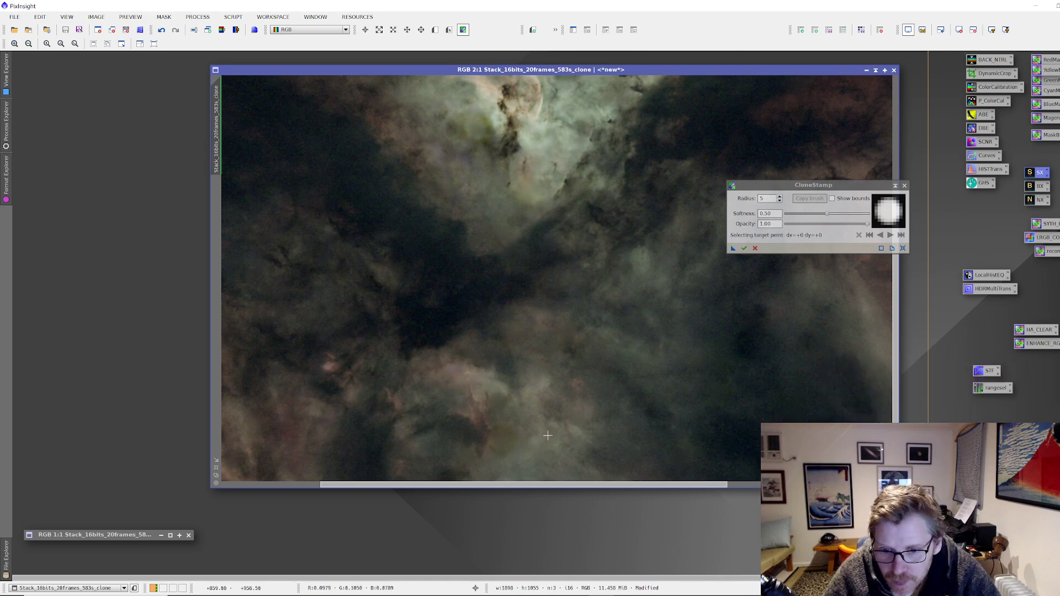
pyautogui.click(770, 199)
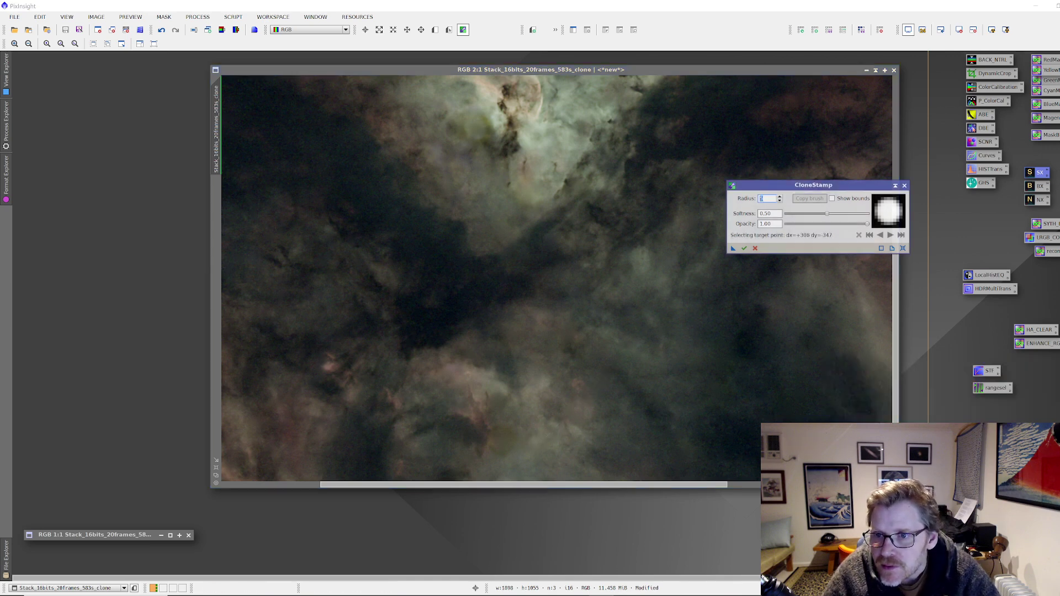
pyautogui.write('0')
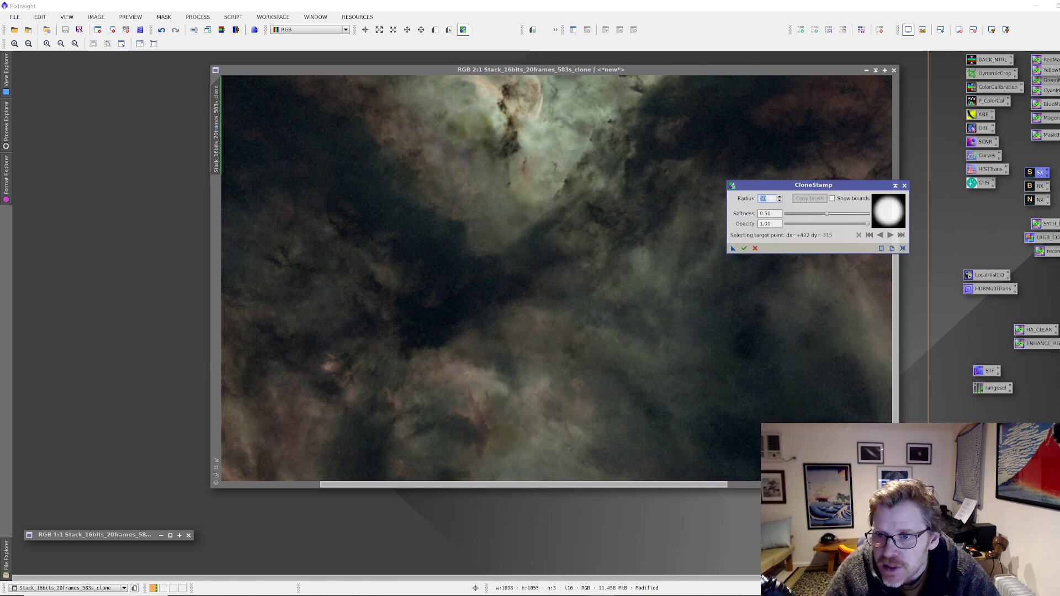
pyautogui.write('40')
pyautogui.press('Return')
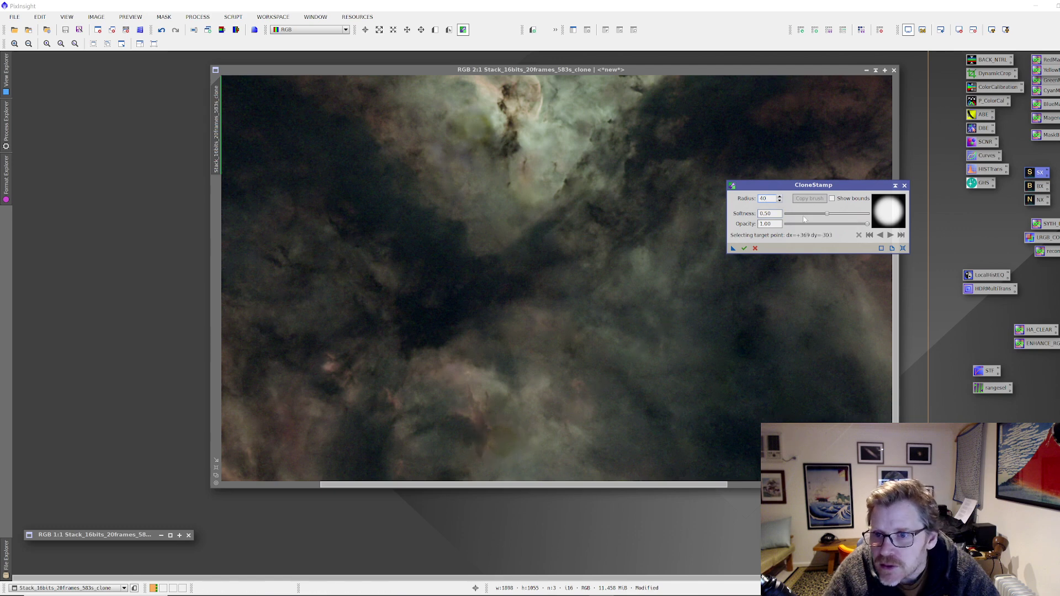
pyautogui.moveTo(868, 225); pyautogui.dragTo(819, 224)
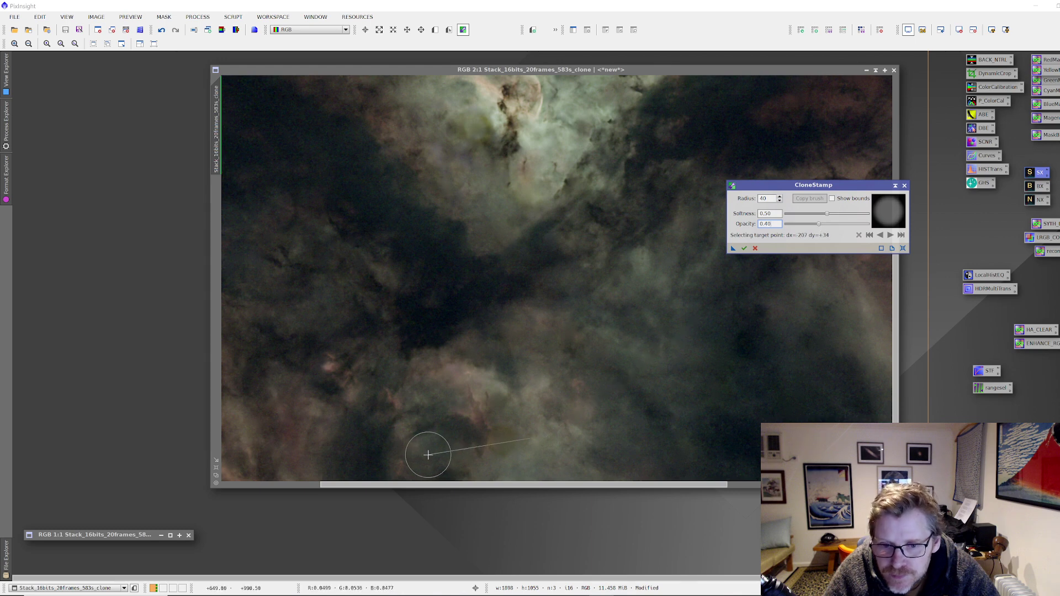
pyautogui.click(503, 439)
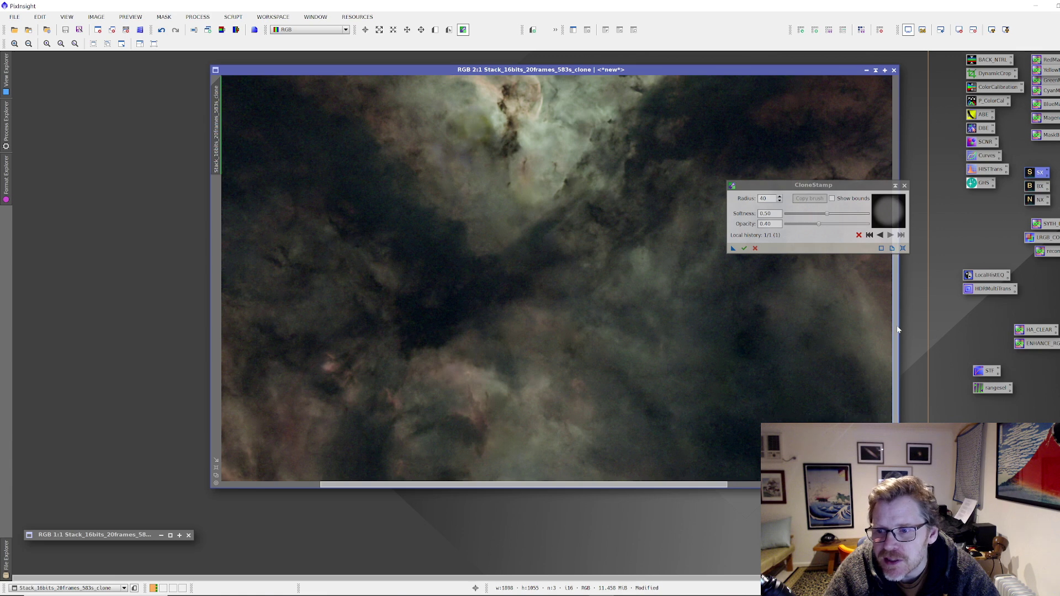
pyautogui.moveTo(902, 327); pyautogui.dragTo(900, 243)
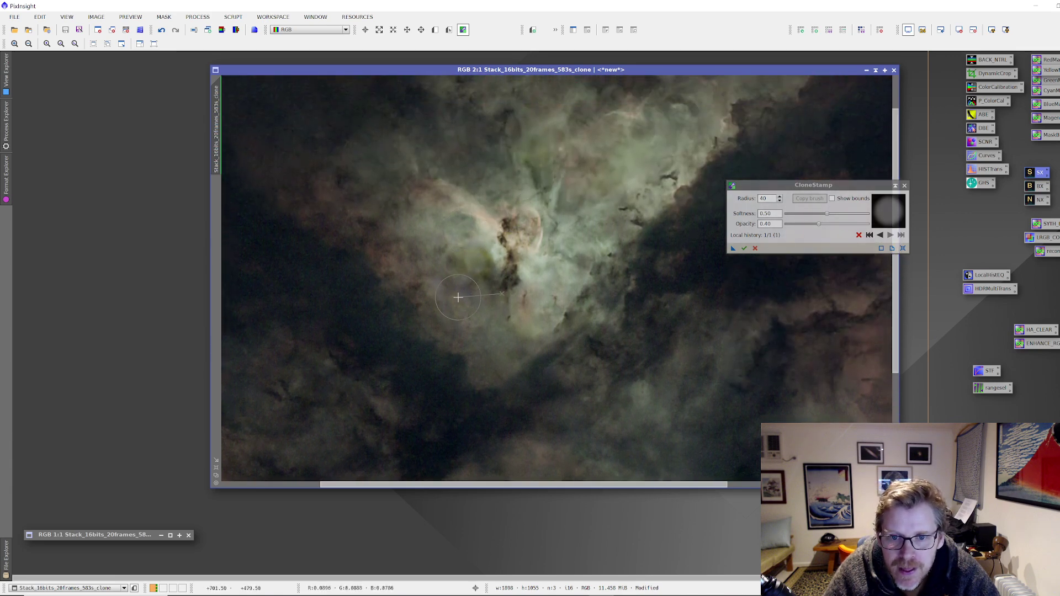
# Set a new source near the pillar and stamp the blemish with radius 30, undoing the last stamp.
pyautogui.moveTo(898, 359); pyautogui.dragTo(886, 299)
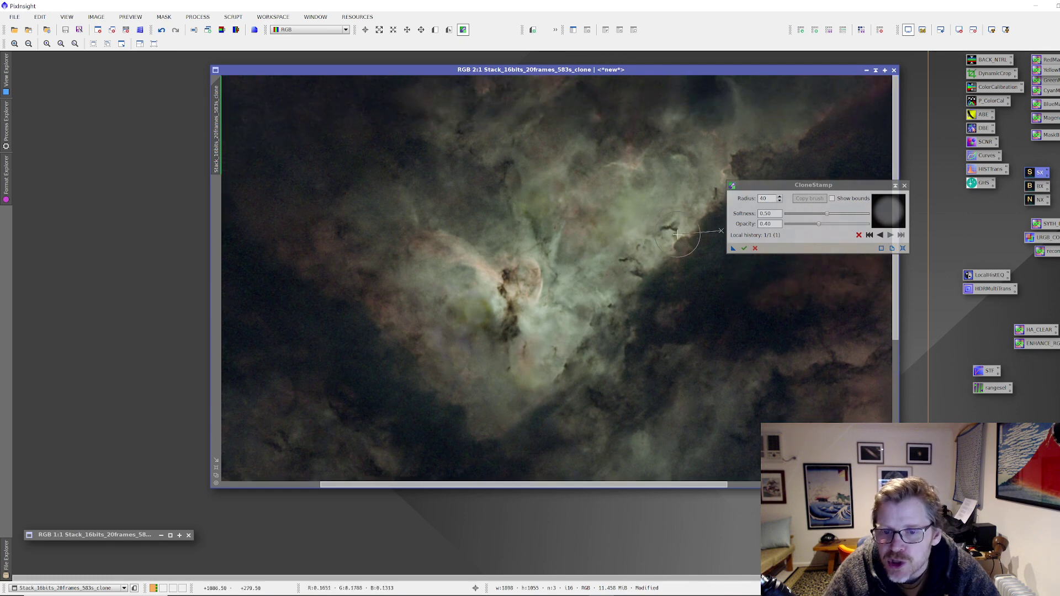
pyautogui.keyDown('ctrl'); pyautogui.click(496, 269); pyautogui.keyUp('ctrl')
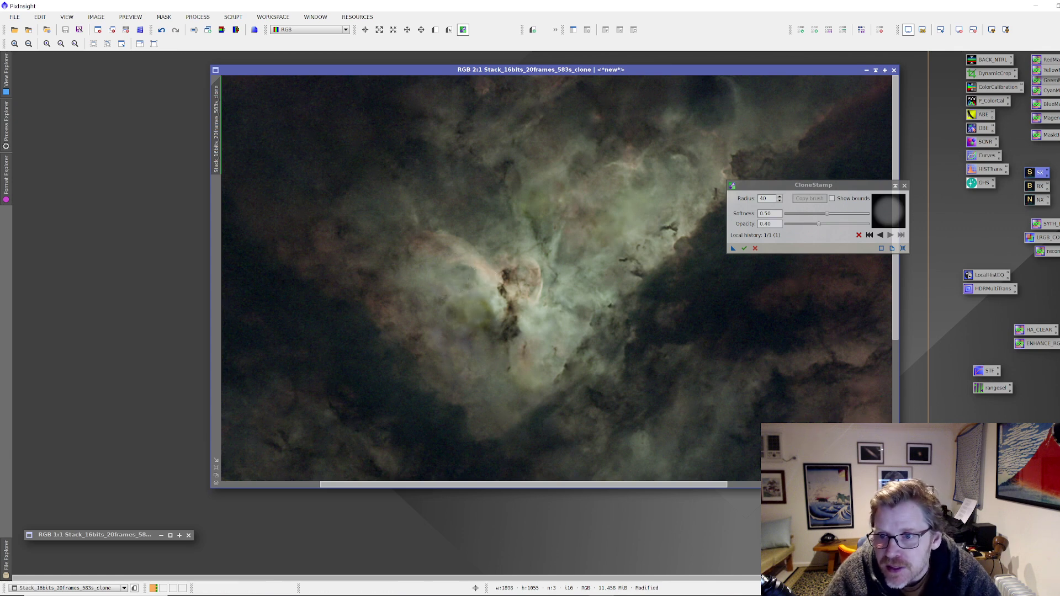
pyautogui.click(767, 198)
pyautogui.write('30')
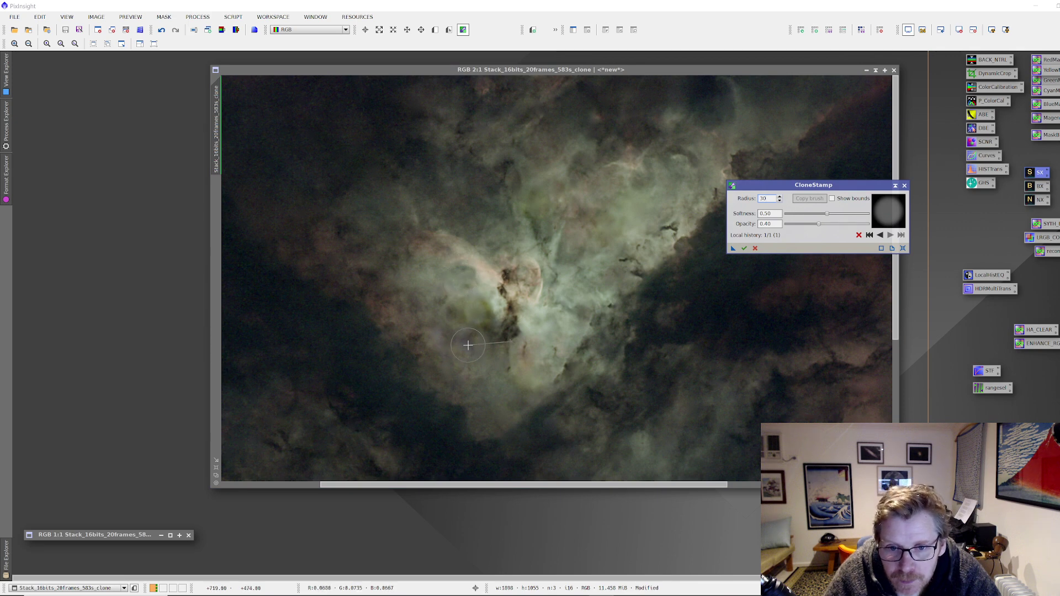
pyautogui.keyDown('ctrl'); pyautogui.click(457, 274); pyautogui.keyUp('ctrl')
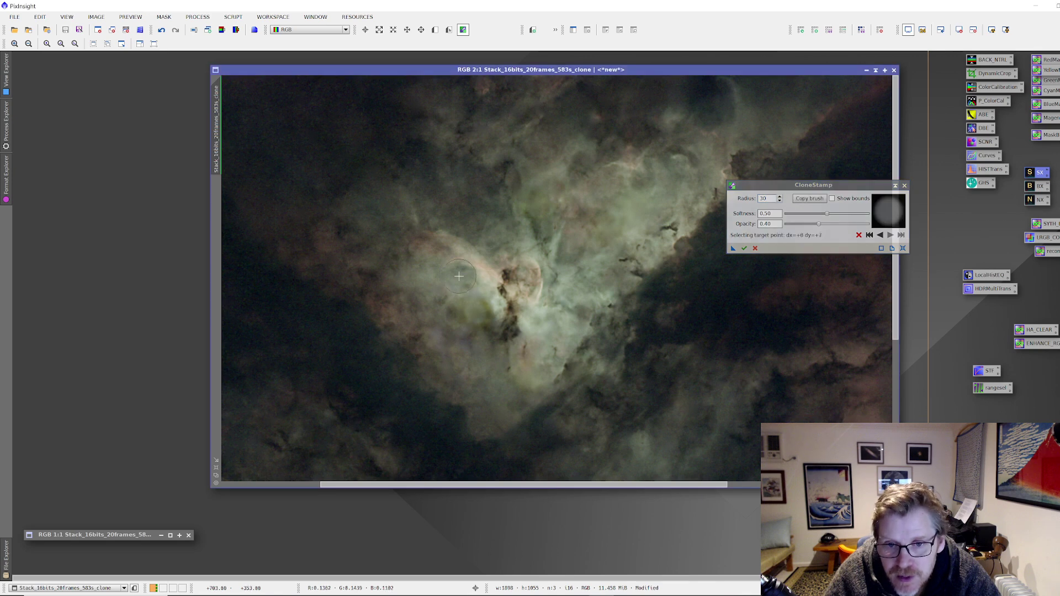
pyautogui.click(473, 311)
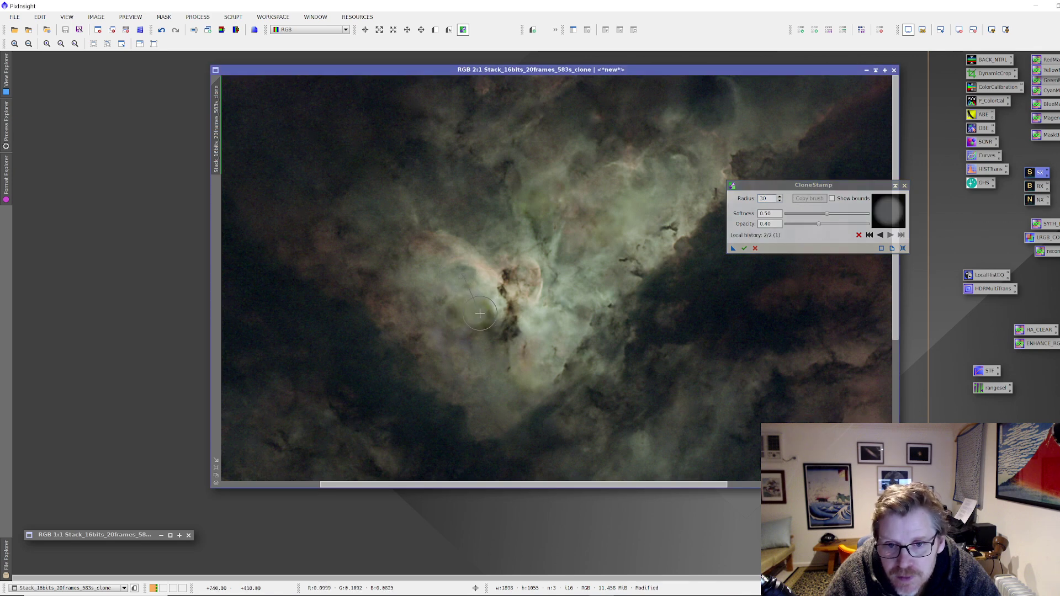
pyautogui.click(494, 343)
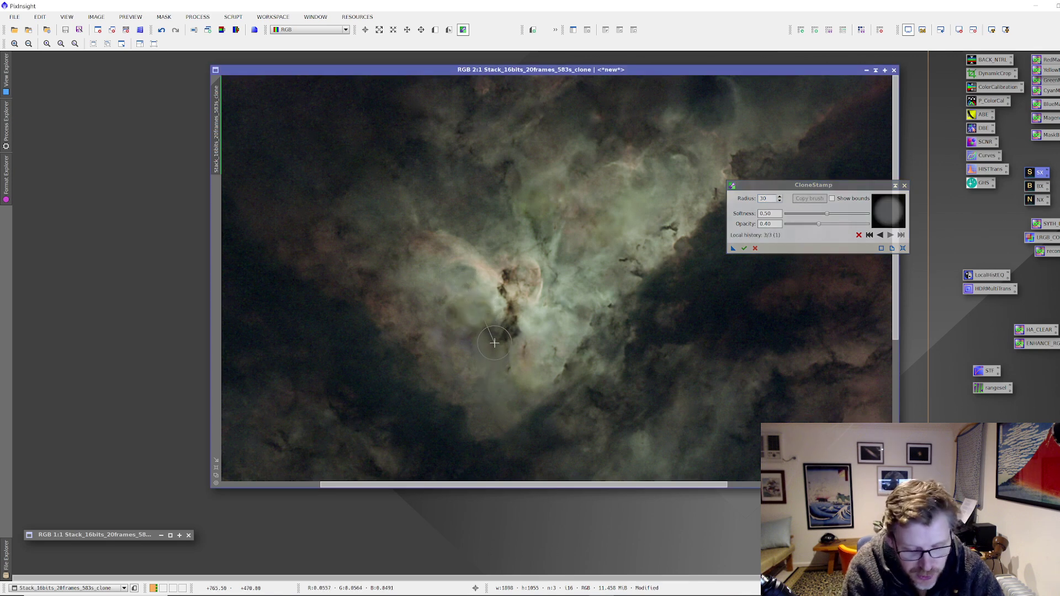
pyautogui.hotkey('ctrl', 'z')
# End the CloneStamp session and restore the minimized stars window over the nebula image.
pyautogui.click(905, 186)
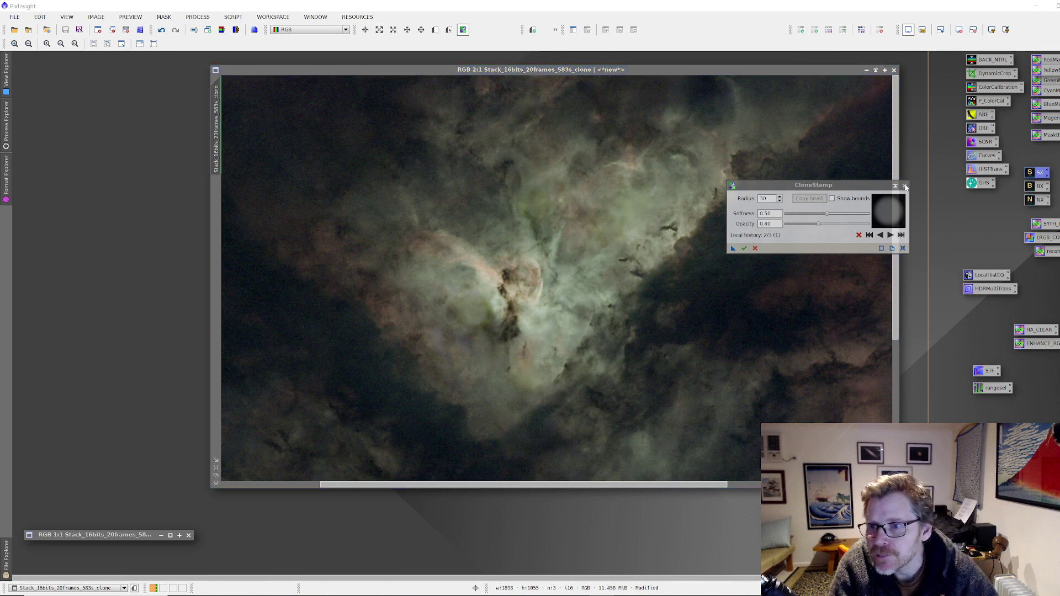
pyautogui.click(564, 323)
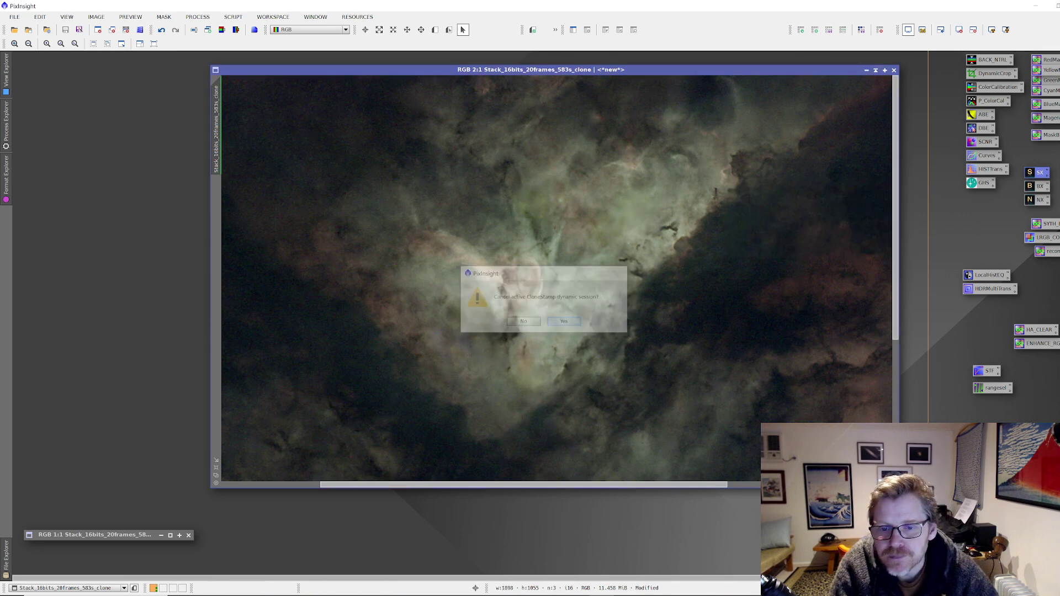
pyautogui.scroll(-1, 575, 311)
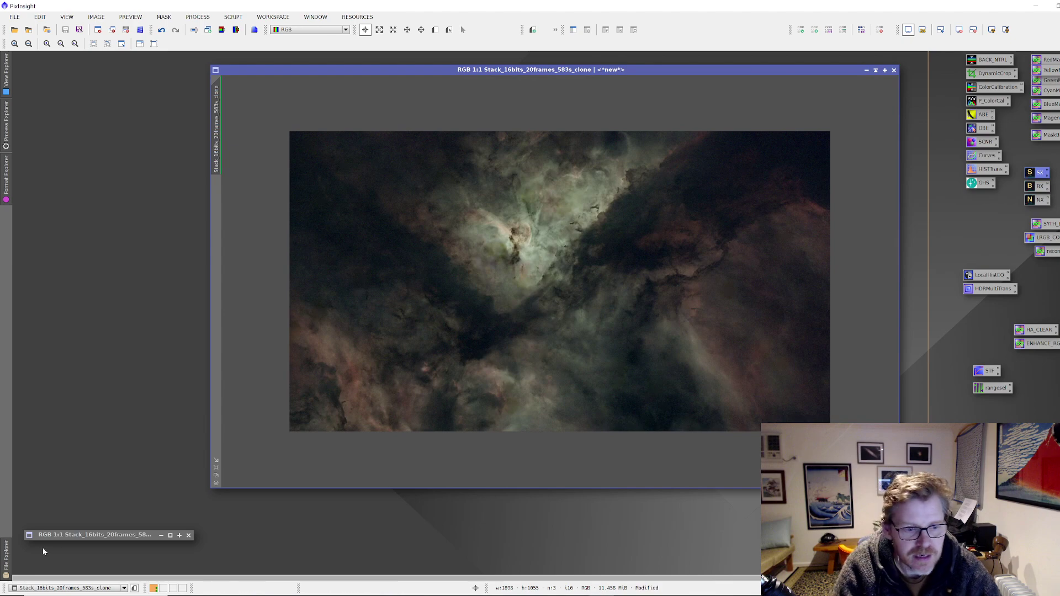
pyautogui.doubleClick(61, 535)
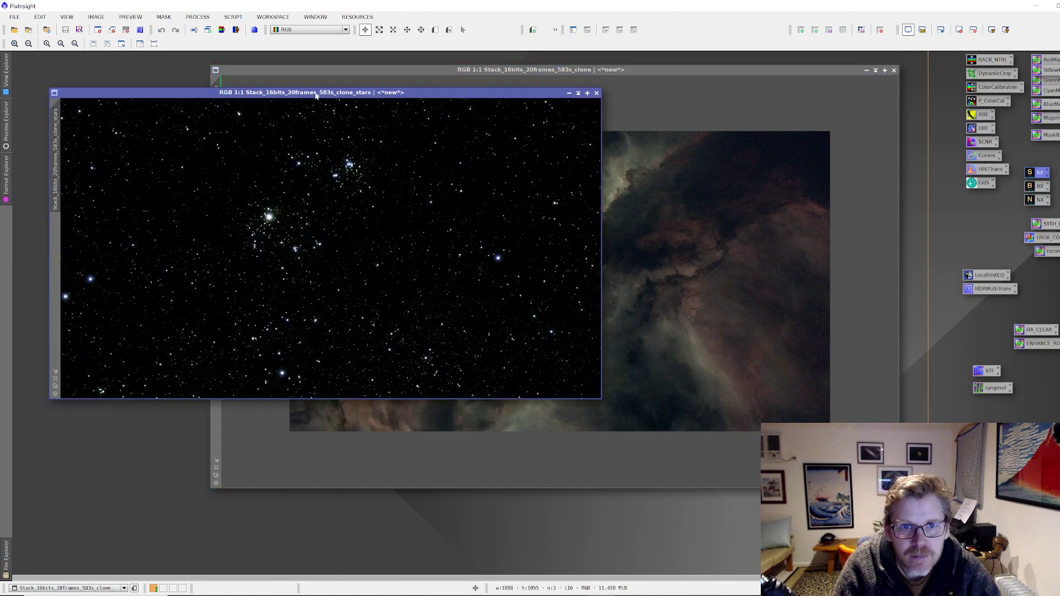
pyautogui.moveTo(316, 96); pyautogui.dragTo(391, 116)
pyautogui.scroll(3, 370, 250)
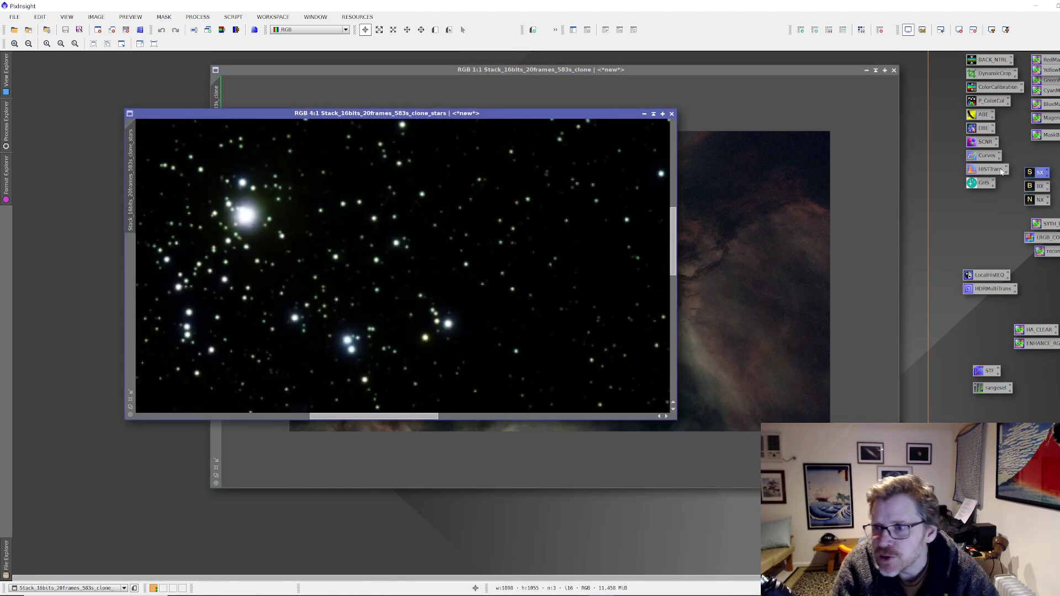
# Apply SCNR with Green as the colour to remove to the stars image.
pyautogui.doubleClick(986, 143)
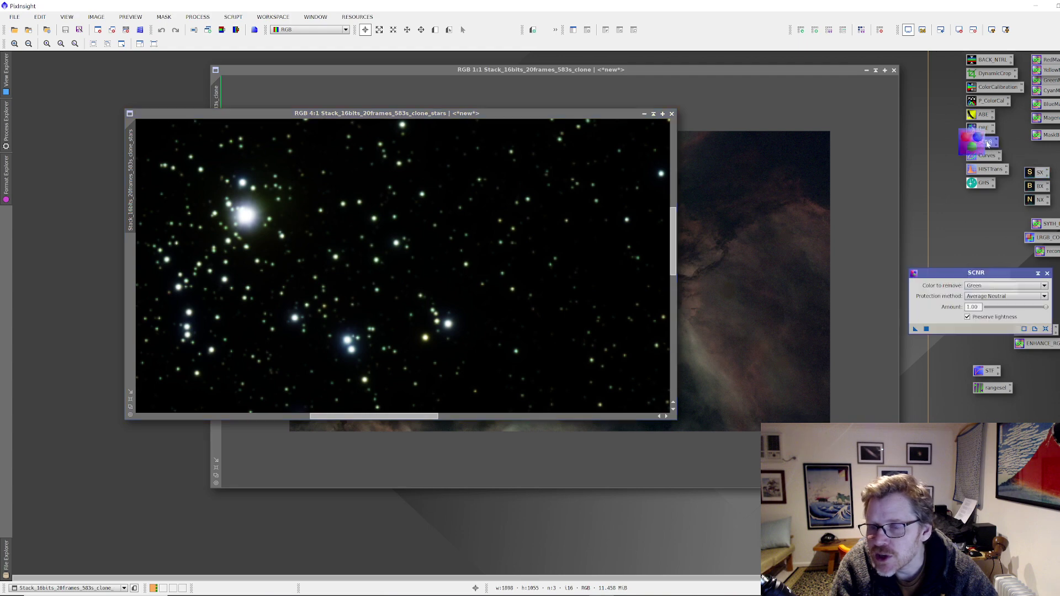
pyautogui.moveTo(952, 271); pyautogui.dragTo(912, 248)
pyautogui.click(945, 263)
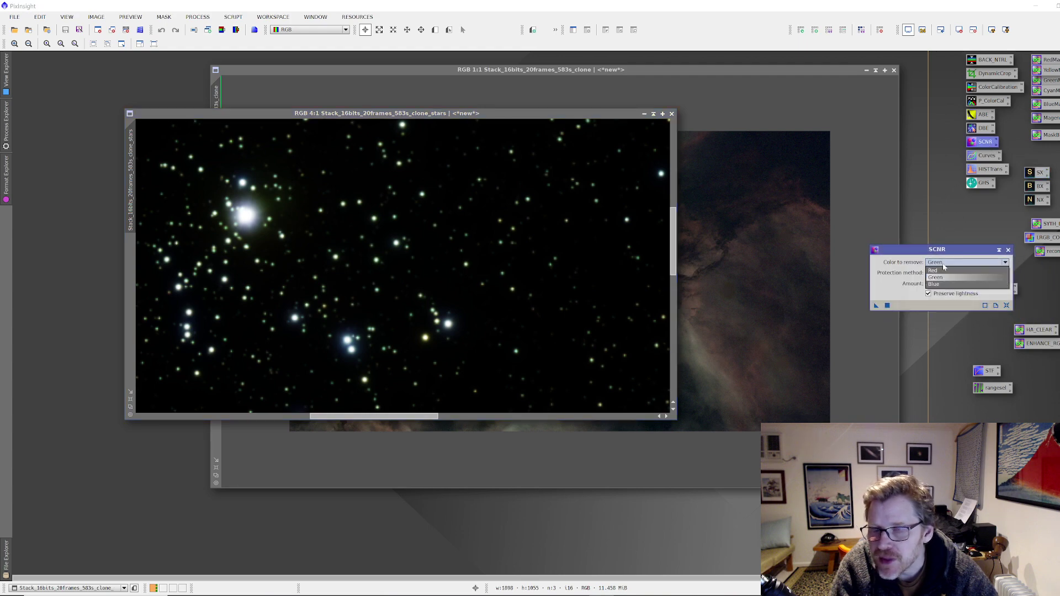
pyautogui.click(939, 277)
pyautogui.scroll(-4, 340, 356)
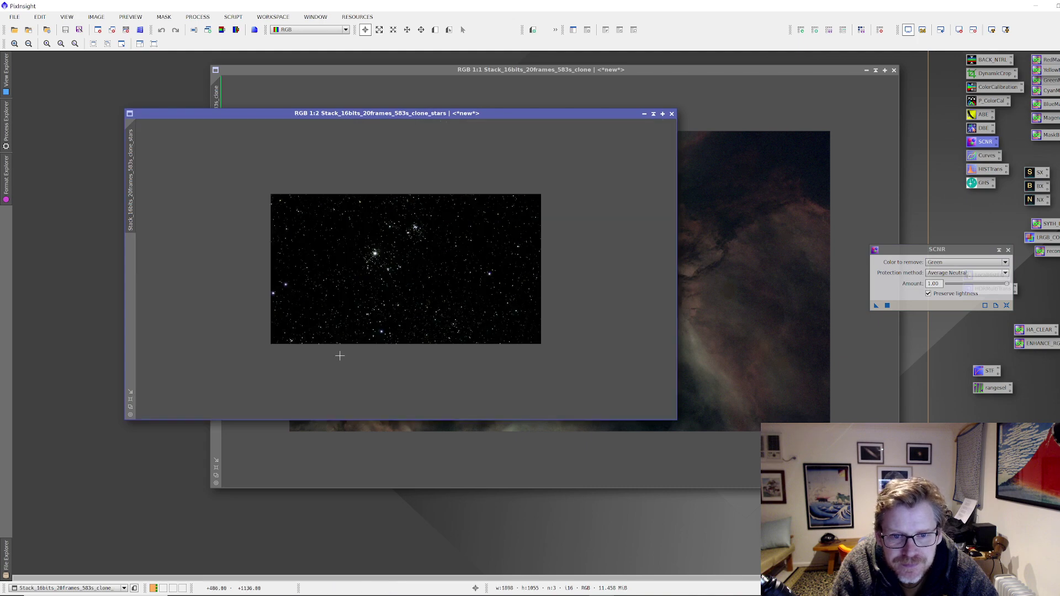
pyautogui.scroll(3, 339, 355)
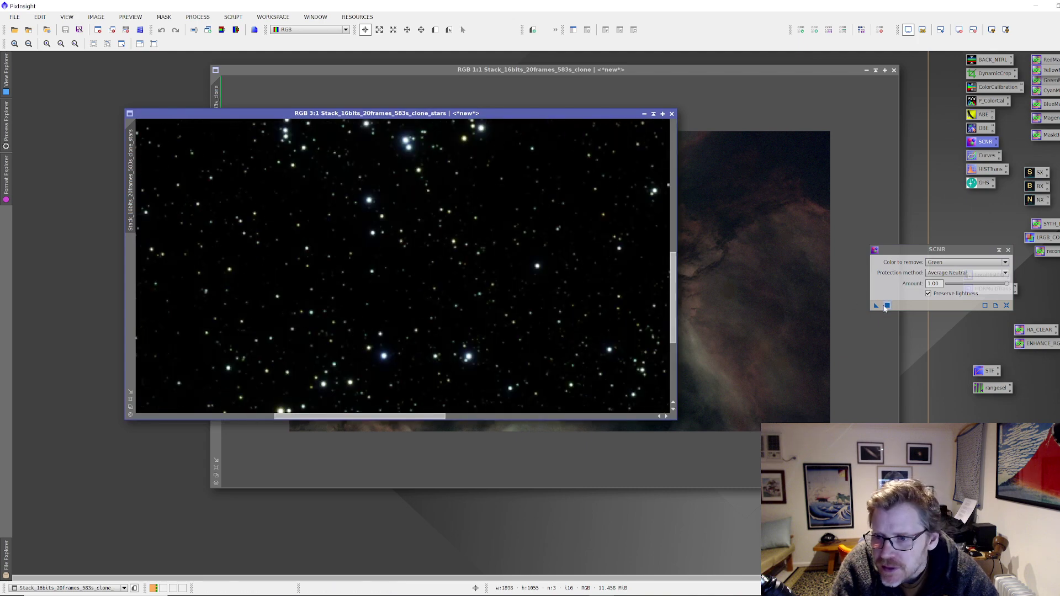
pyautogui.moveTo(876, 305); pyautogui.dragTo(536, 322)
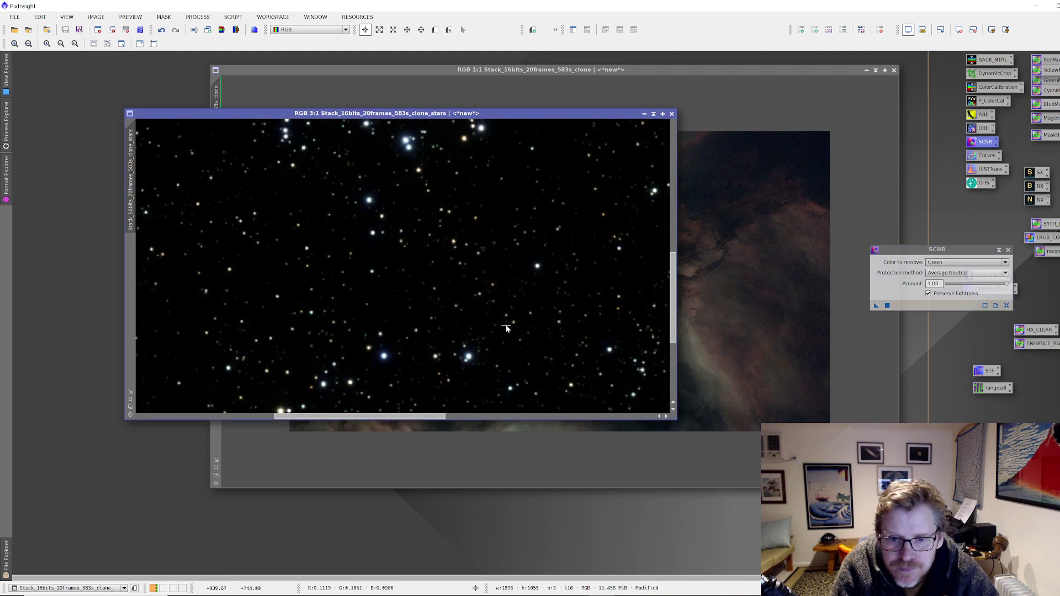
# Invert the stars image, apply SCNR again to cut magenta, invert back, then close SCNR.
pyautogui.click(96, 17)
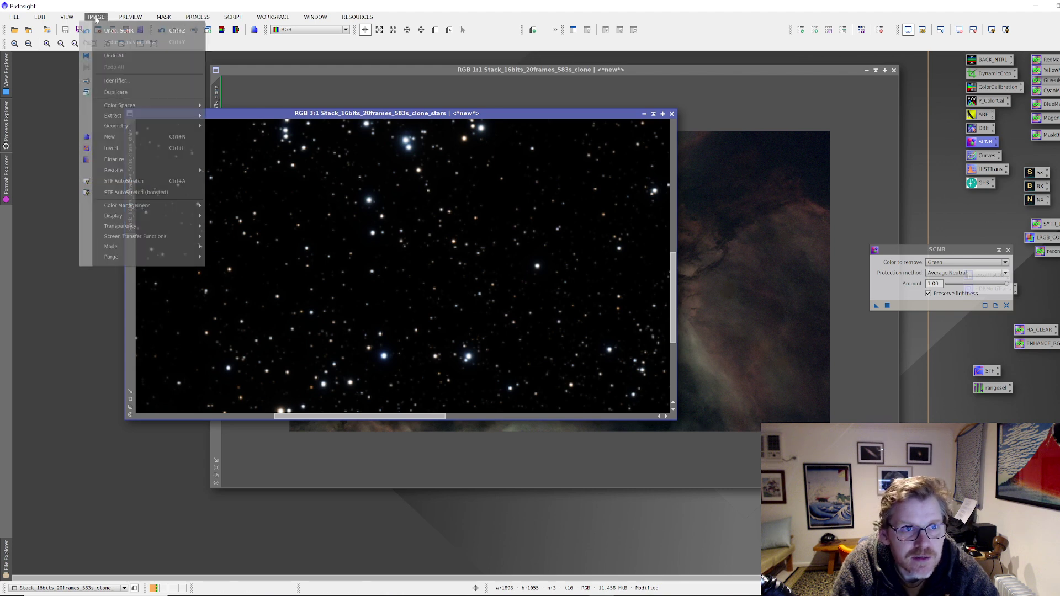
pyautogui.click(110, 142)
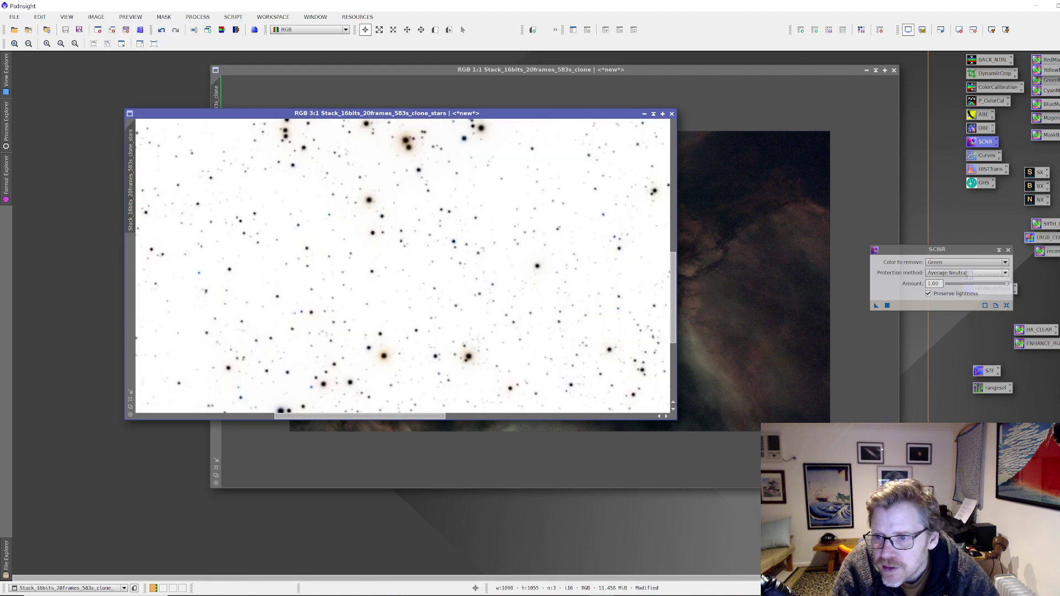
pyautogui.moveTo(877, 306); pyautogui.dragTo(521, 270)
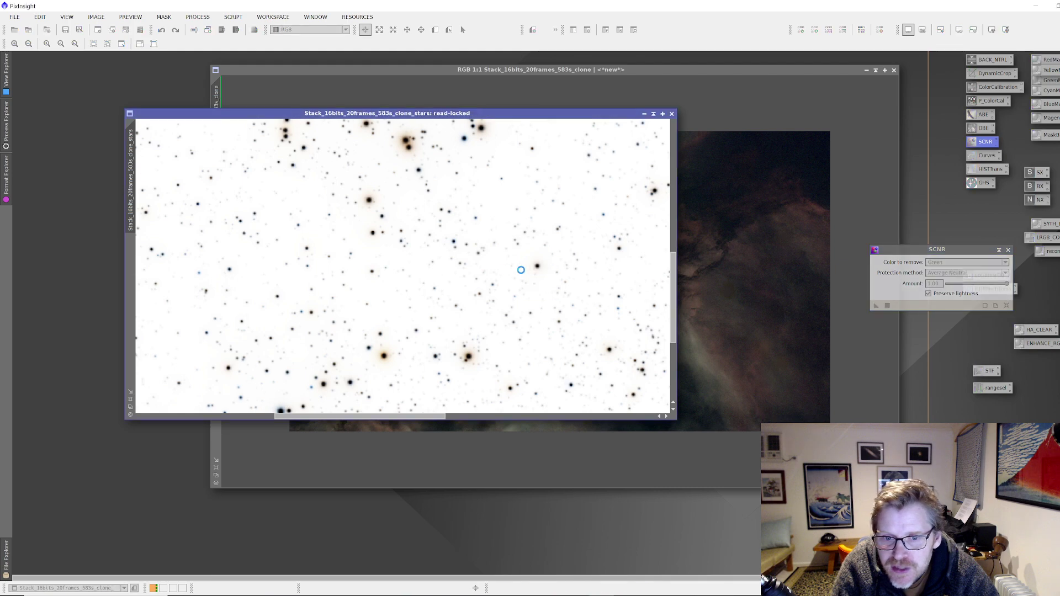
pyautogui.click(96, 16)
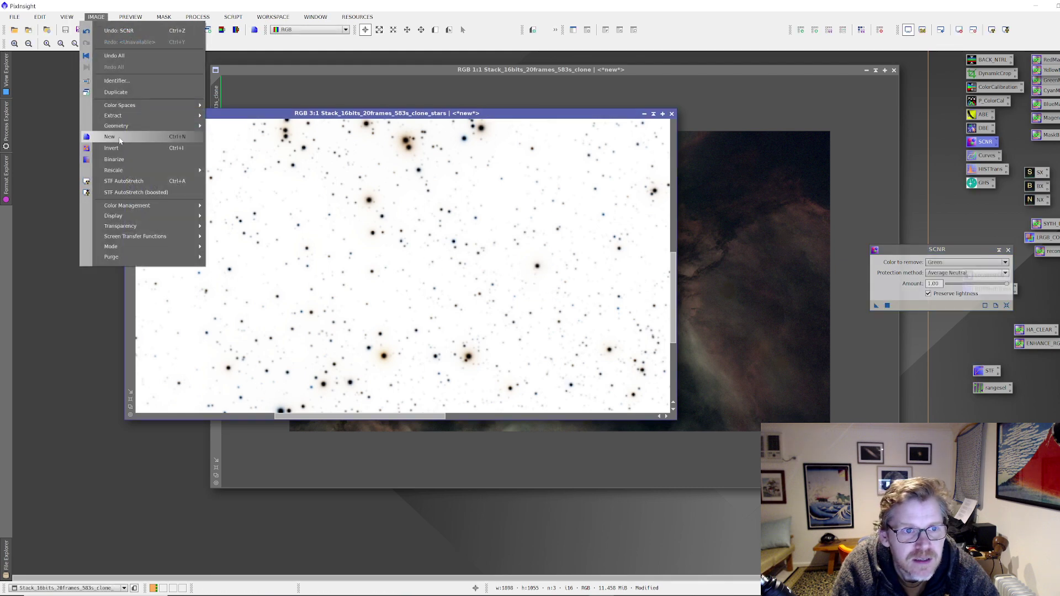
pyautogui.click(111, 142)
pyautogui.scroll(-1, 329, 245)
pyautogui.scroll(-1, 329, 245)
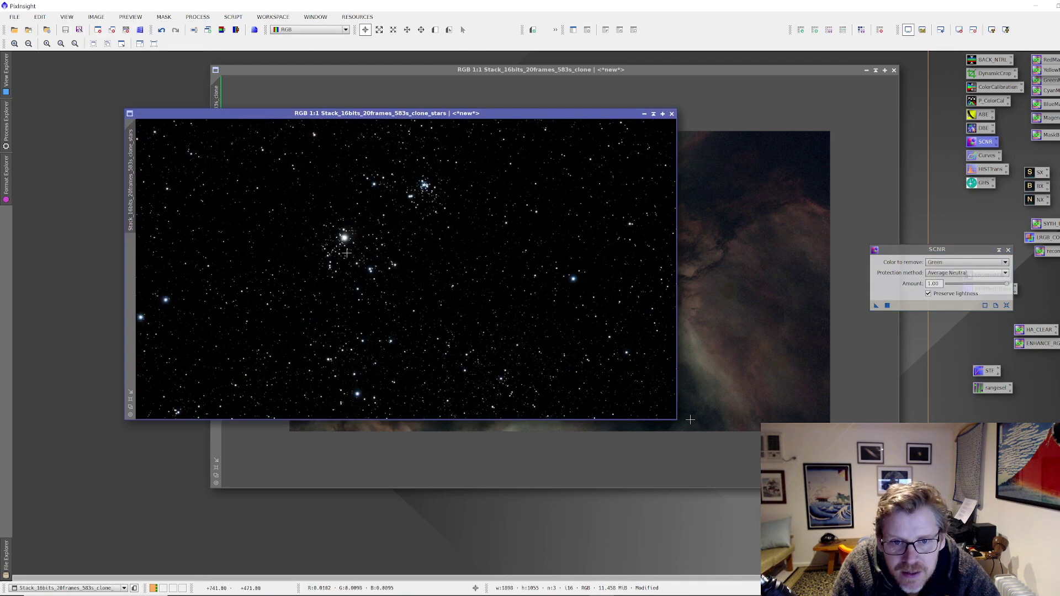
pyautogui.scroll(2, 398, 210)
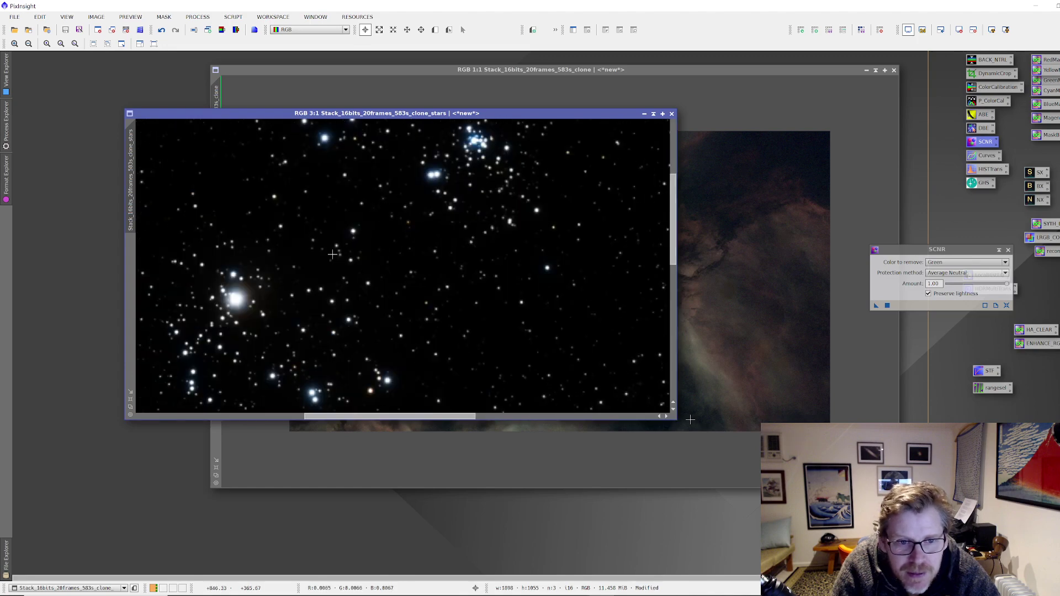
pyautogui.scroll(-2, 322, 257)
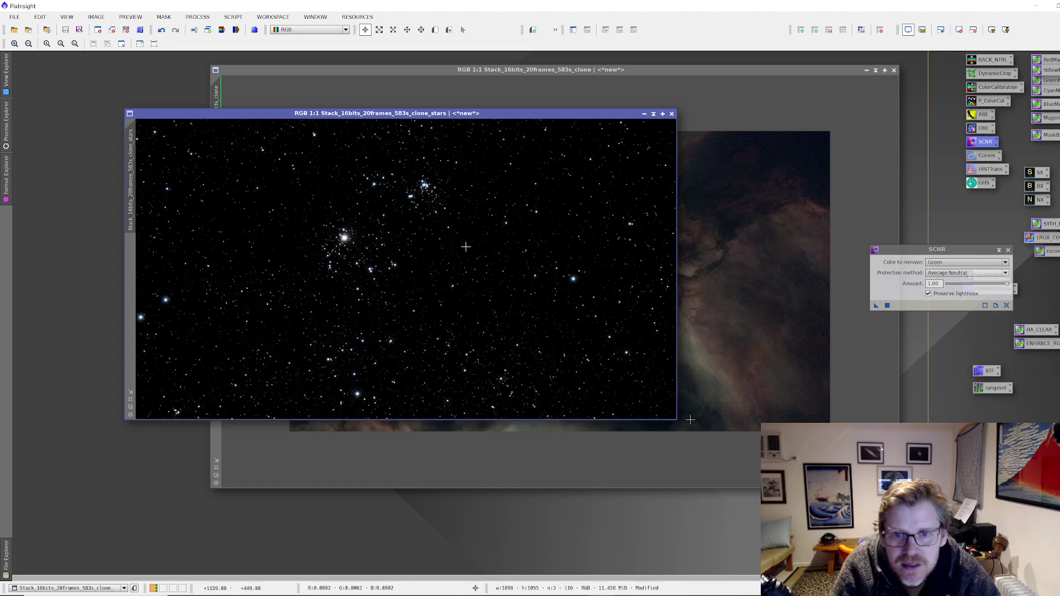
pyautogui.click(1008, 251)
pyautogui.moveTo(536, 113); pyautogui.dragTo(475, 150)
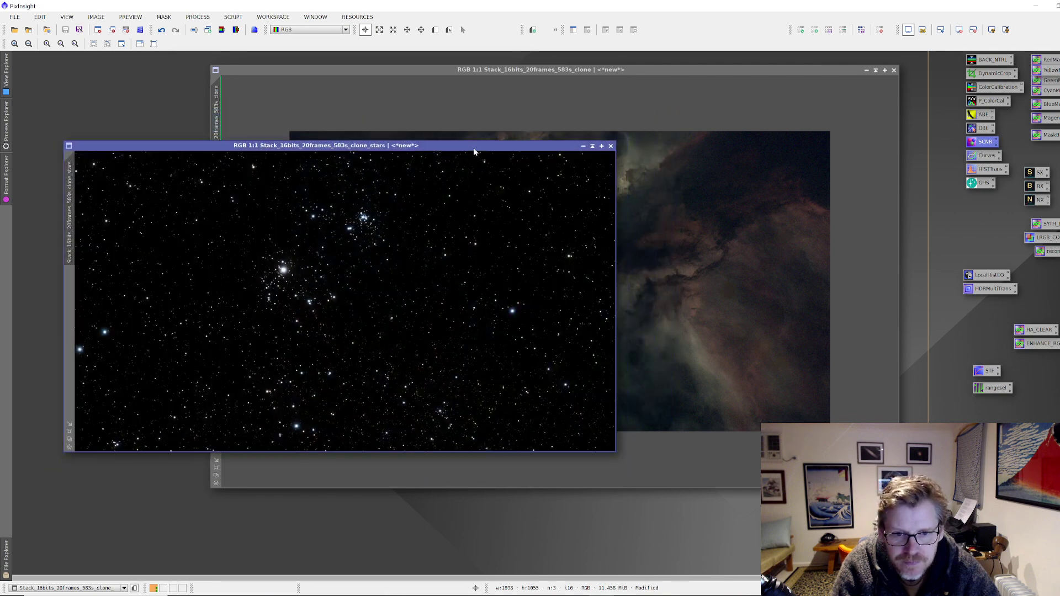
# Trial a midtone-darkening curve on the stars with live preview, then reset and close it unapplied.
pyautogui.doubleClick(975, 158)
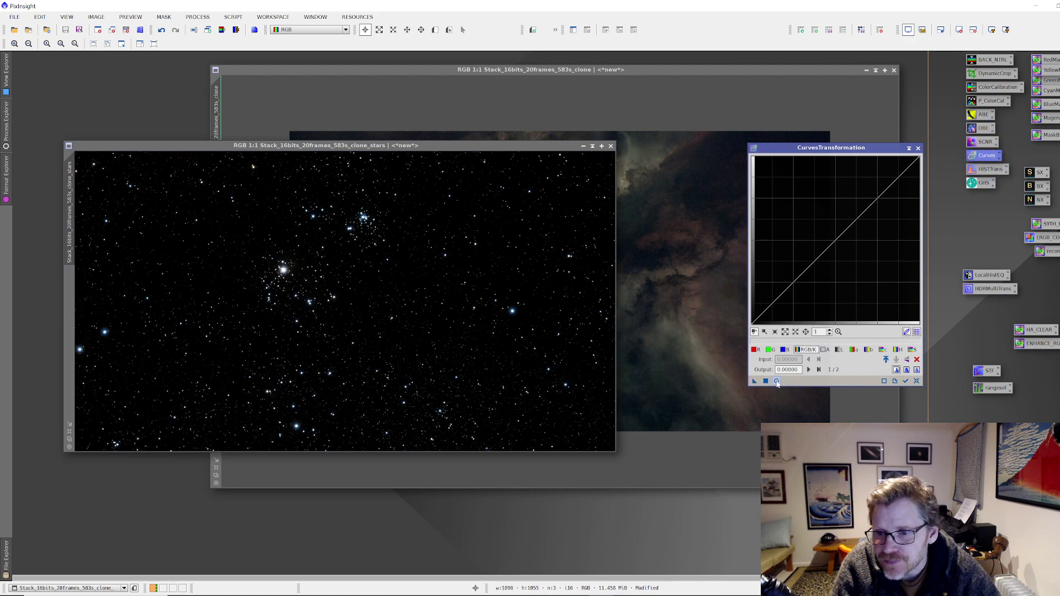
pyautogui.click(777, 381)
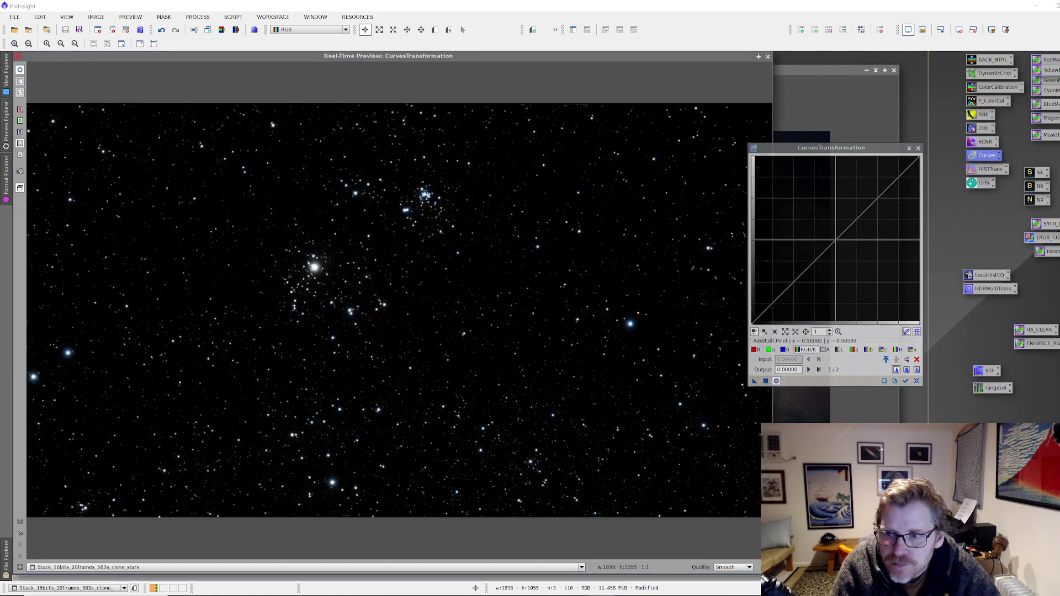
pyautogui.moveTo(836, 240)
pyautogui.mouseDown()
pyautogui.moveTo(852, 255)
pyautogui.moveTo(843, 248)
pyautogui.mouseUp()
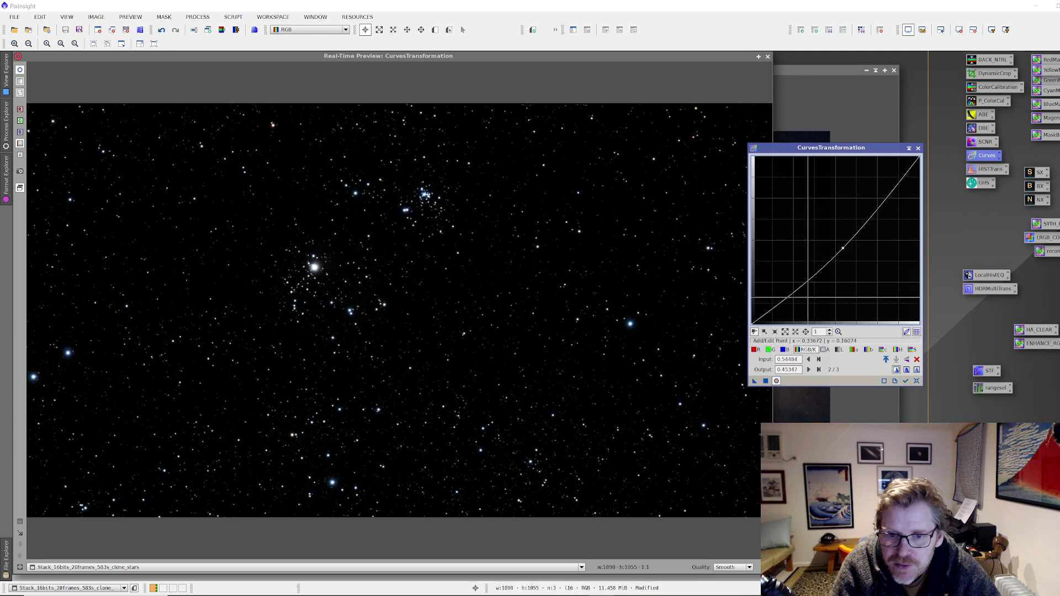
pyautogui.click(917, 381)
pyautogui.click(918, 148)
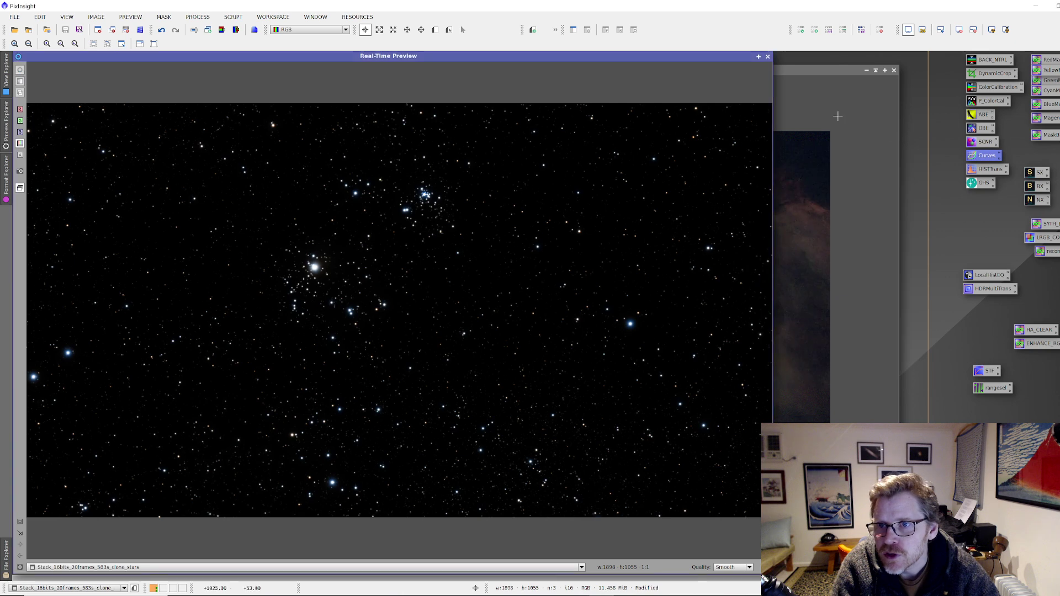
pyautogui.click(767, 57)
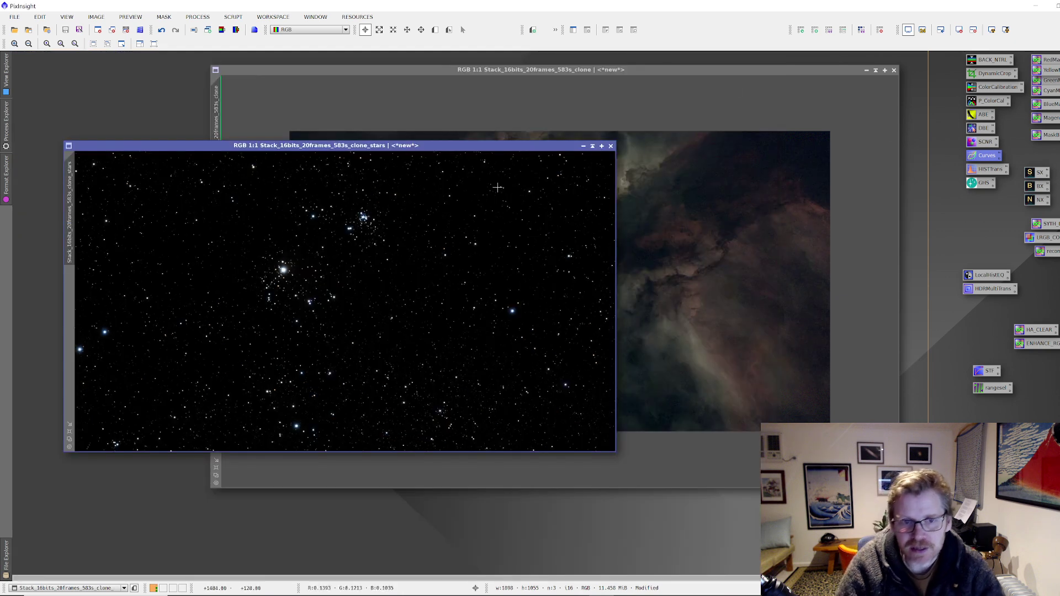
# Move the nebula window to the upper right and the stars window down and left.
pyautogui.moveTo(576, 73); pyautogui.dragTo(633, 59)
pyautogui.moveTo(238, 148); pyautogui.dragTo(217, 239)
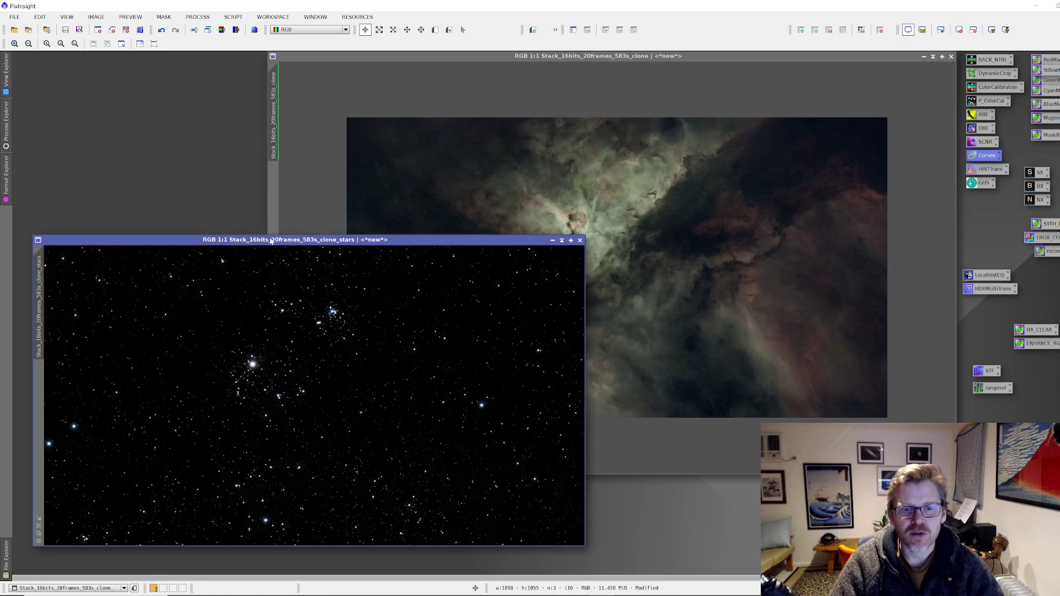
pyautogui.moveTo(455, 242); pyautogui.dragTo(449, 243)
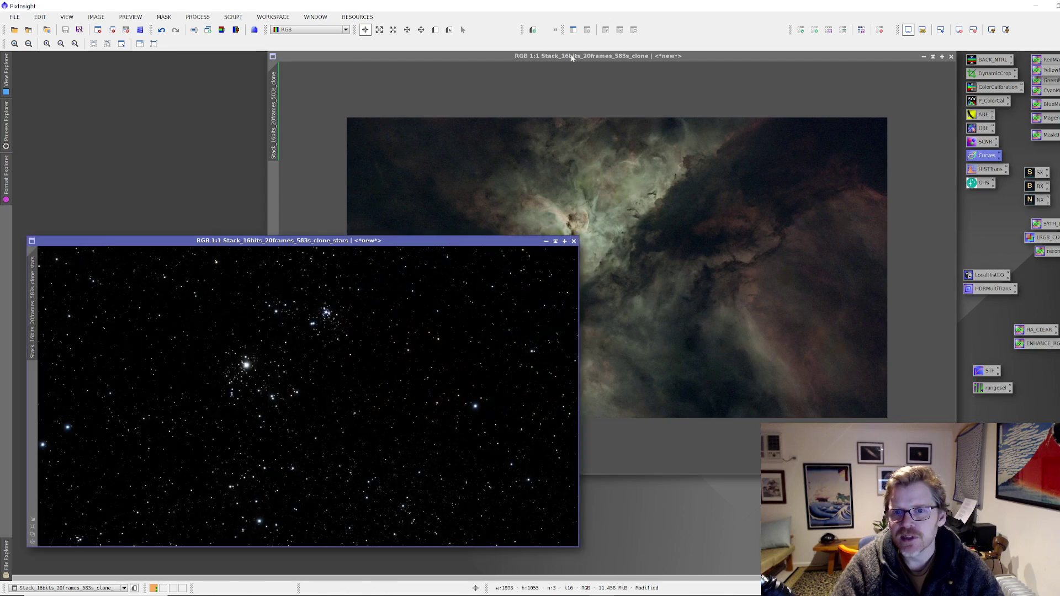
pyautogui.rightClick(361, 358)
# Rename the star-only image to STARS.
pyautogui.click(379, 388)
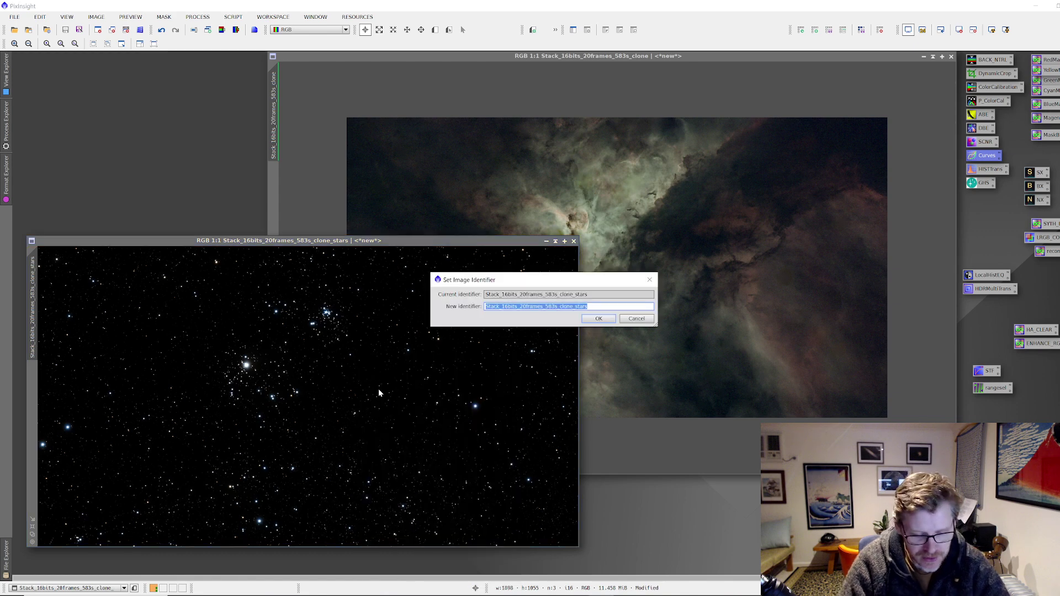
pyautogui.write('STARS')
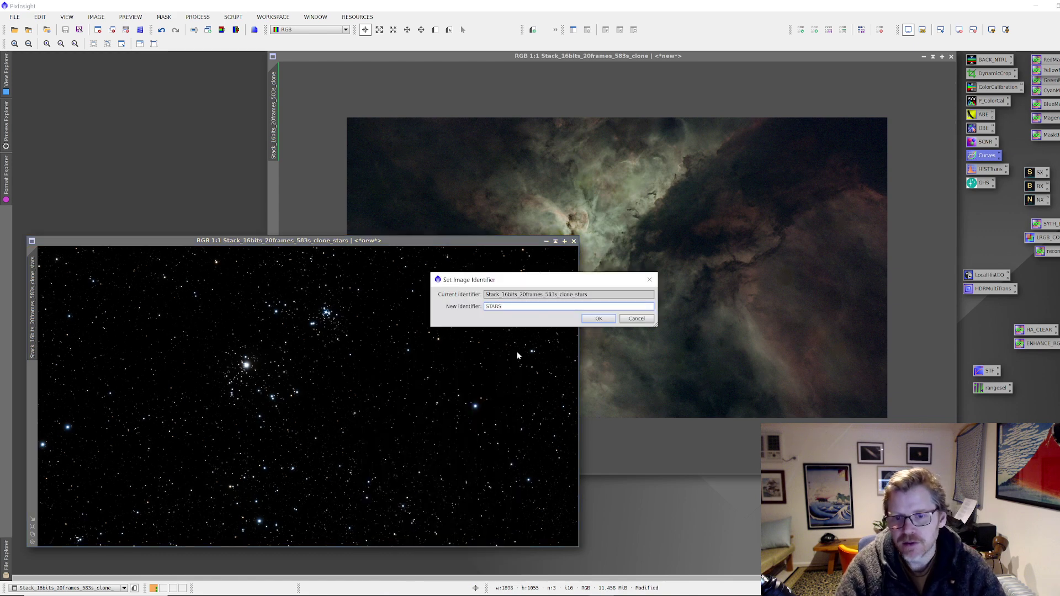
pyautogui.click(602, 322)
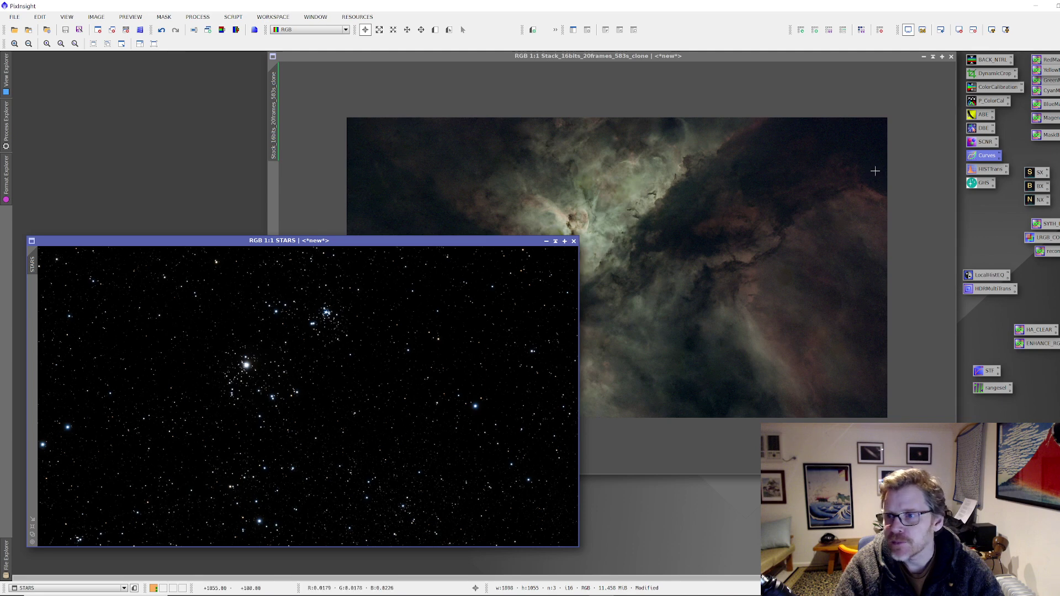
# Rename the nebula-only image to STARLESS.
pyautogui.rightClick(798, 149)
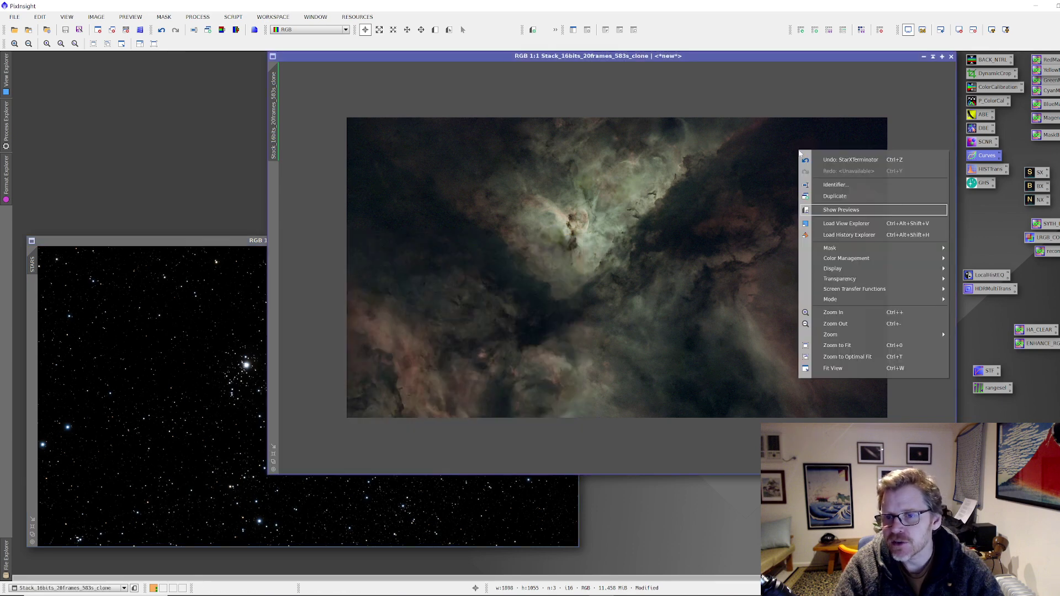
pyautogui.click(814, 189)
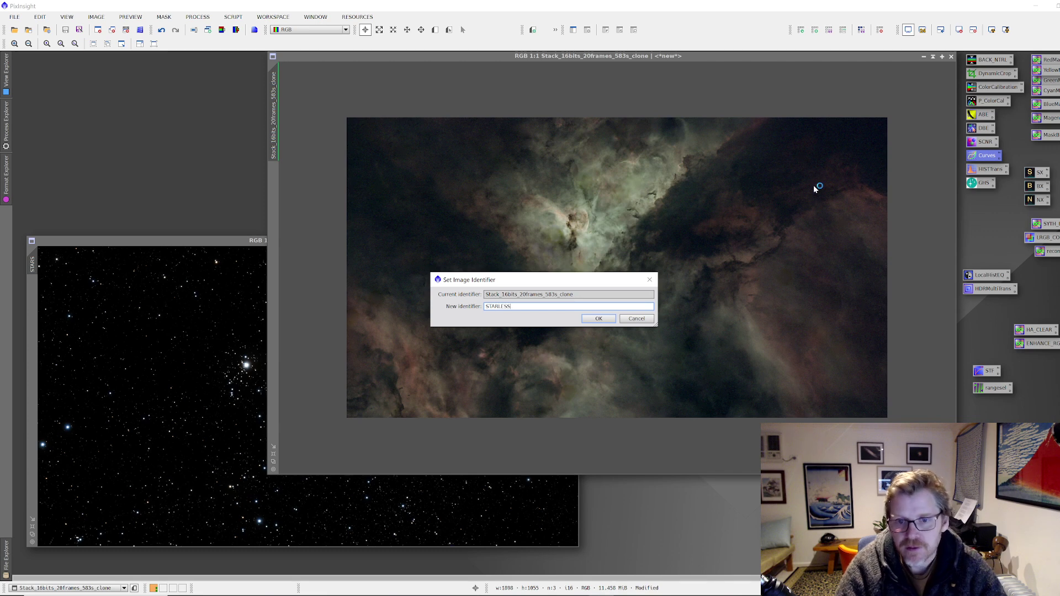
pyautogui.click(613, 320)
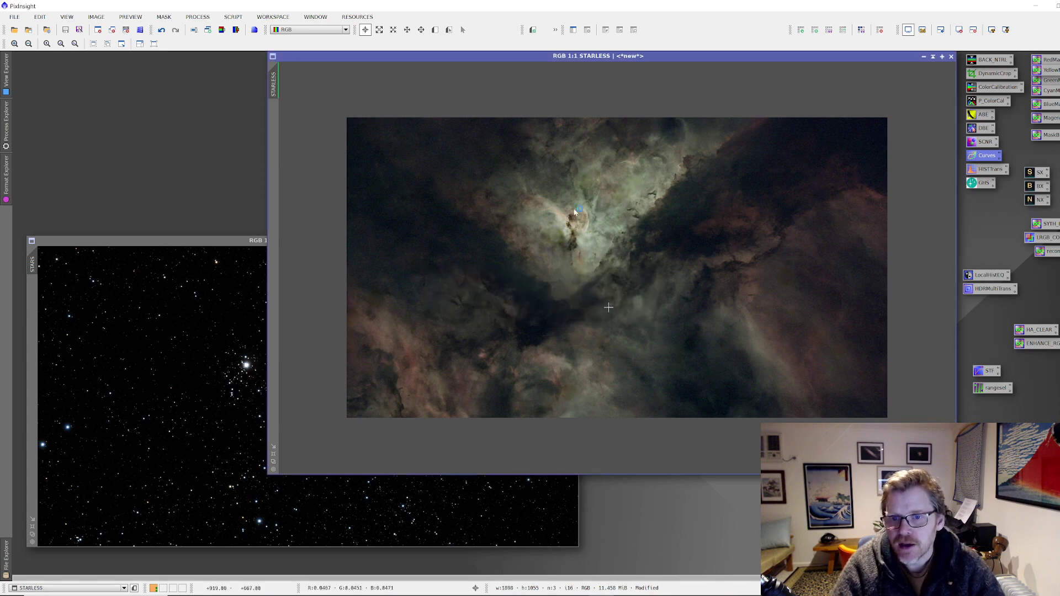
# Reposition the STARLESS window and bring it to the front over STARS.
pyautogui.moveTo(391, 58); pyautogui.dragTo(351, 89)
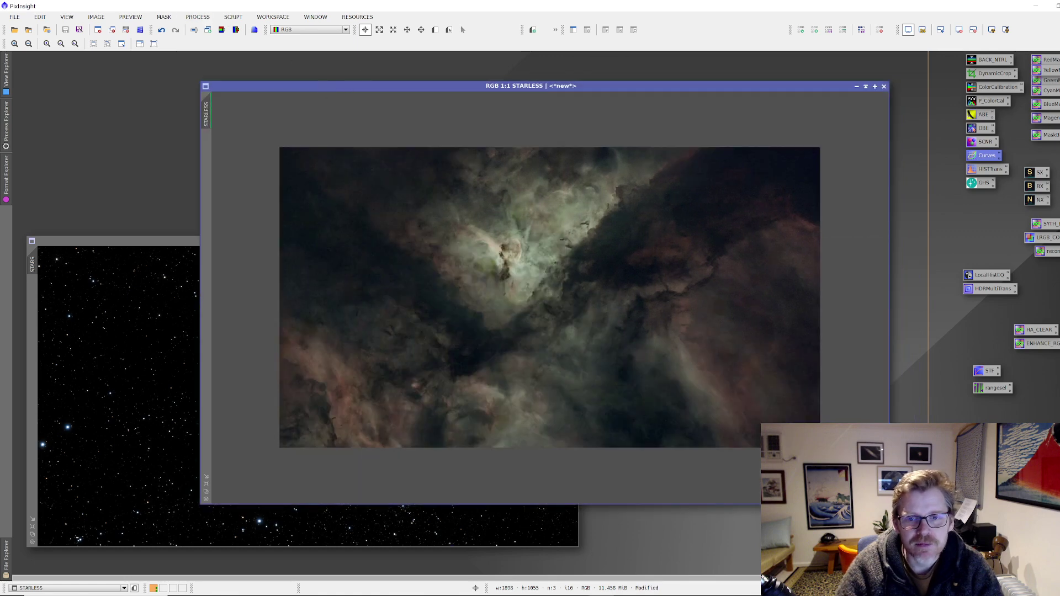
pyautogui.click(159, 243)
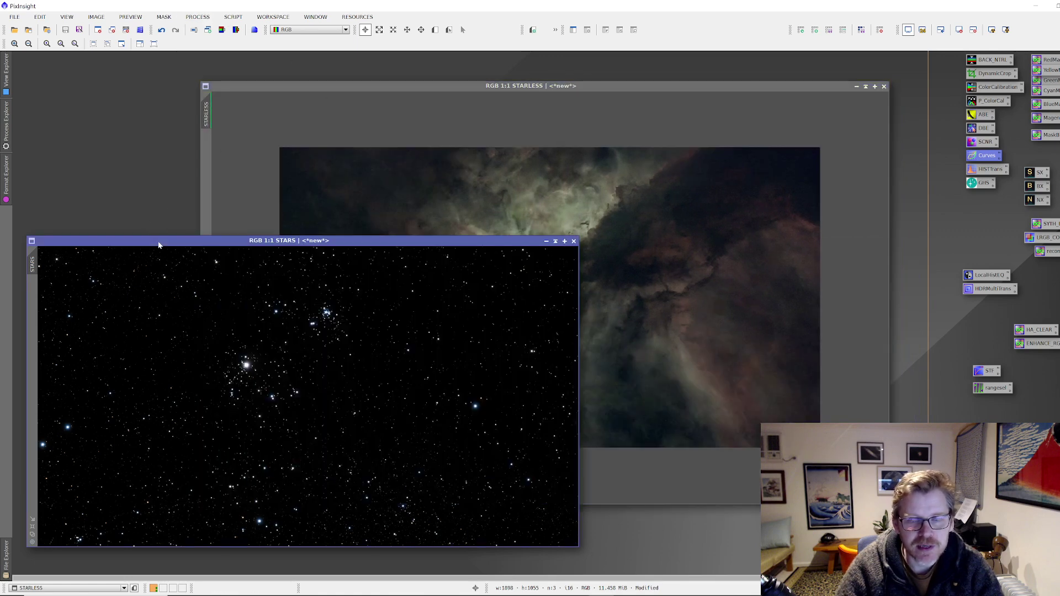
pyautogui.click(289, 87)
pyautogui.click(204, 18)
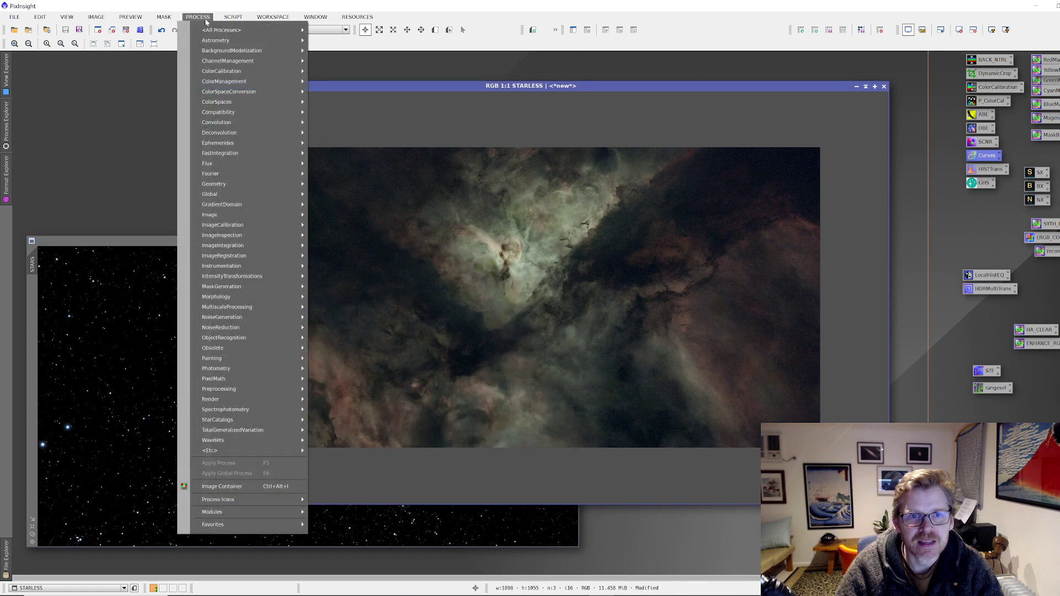
# Run ScreenStars with Starless view STARLESS, Stars view STARS and Toggle STF on to create starry.
pyautogui.moveTo(233, 18)
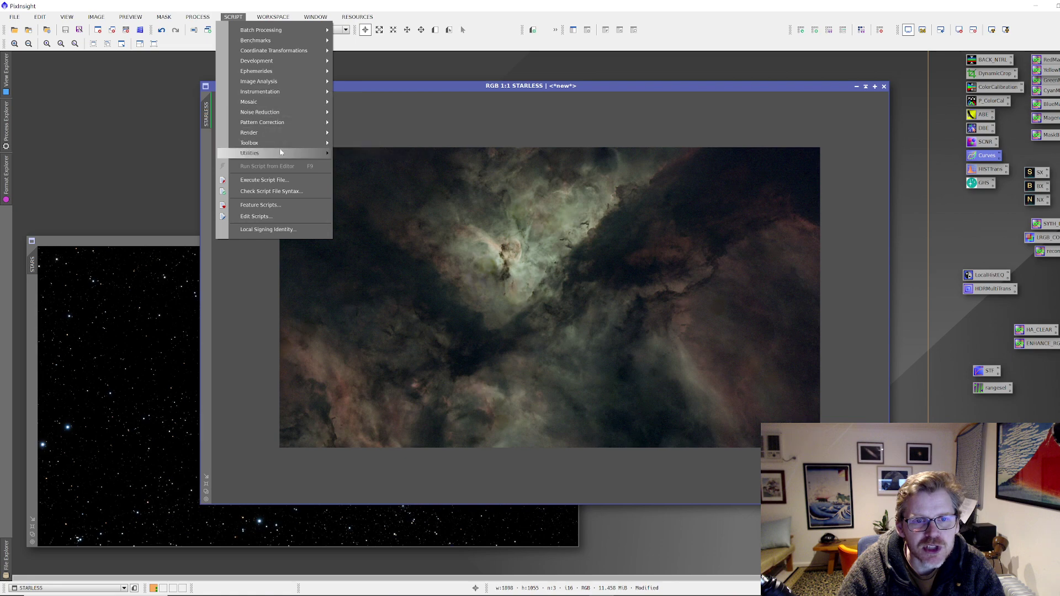
pyautogui.moveTo(283, 155)
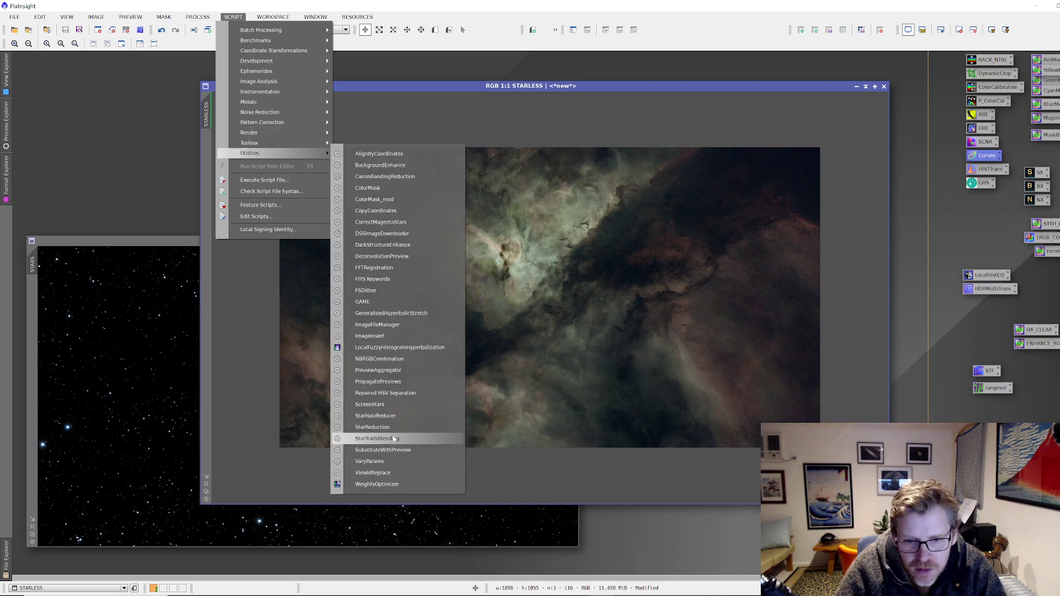
pyautogui.click(376, 406)
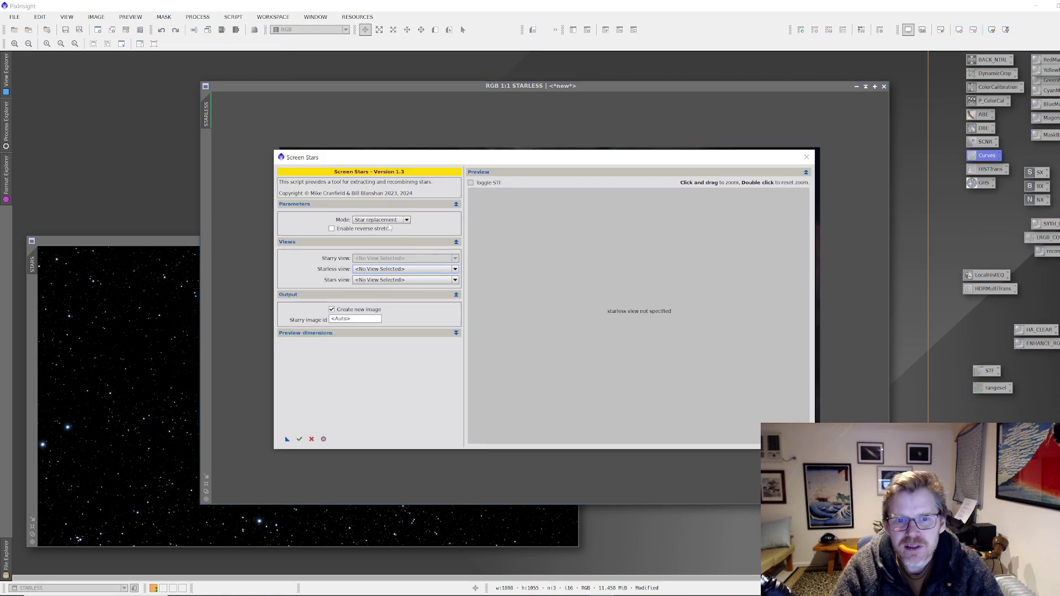
pyautogui.click(396, 268)
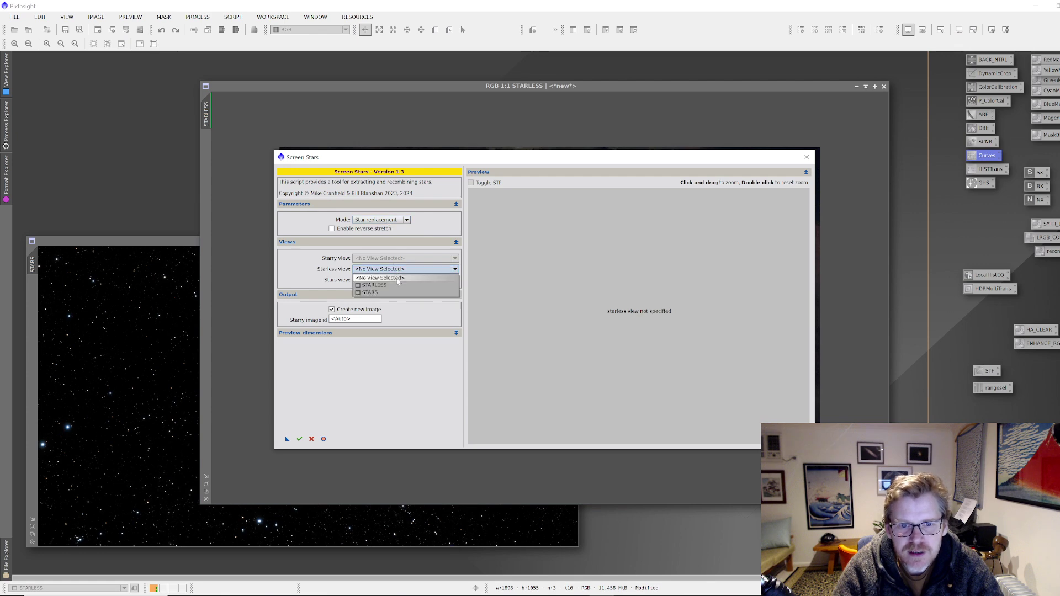
pyautogui.click(397, 285)
pyautogui.click(395, 280)
pyautogui.click(400, 309)
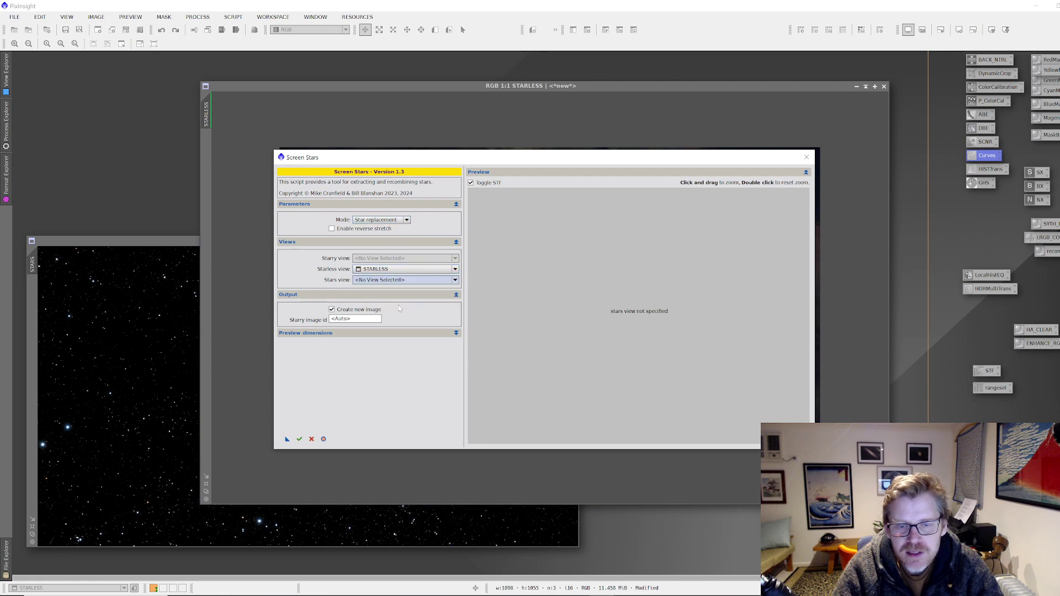
pyautogui.click(300, 439)
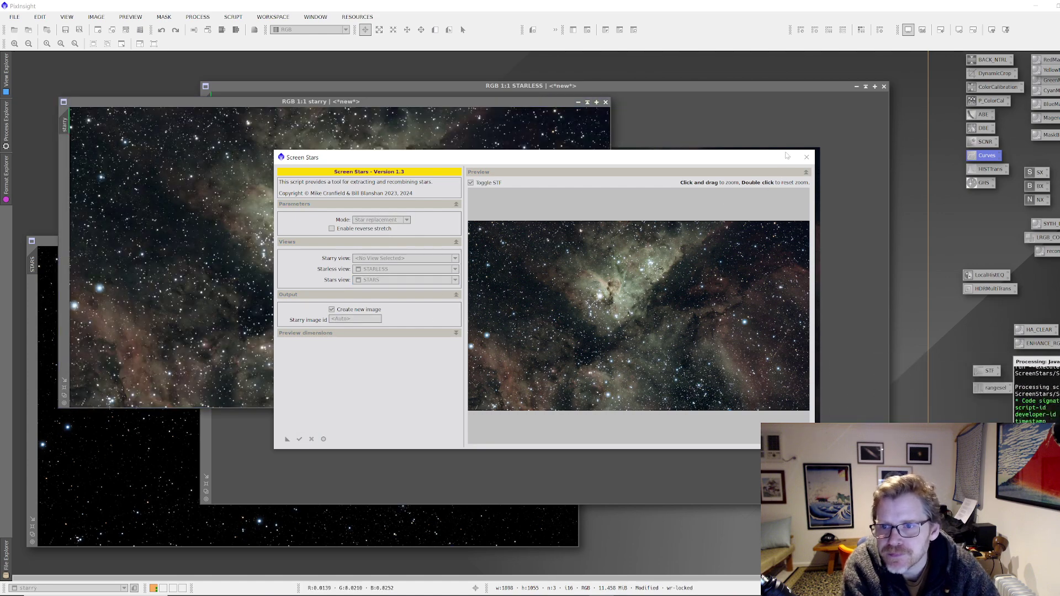
# Close ScreenStars, iconize the STARLESS and STARS windows, and position the starry image.
pyautogui.click(807, 158)
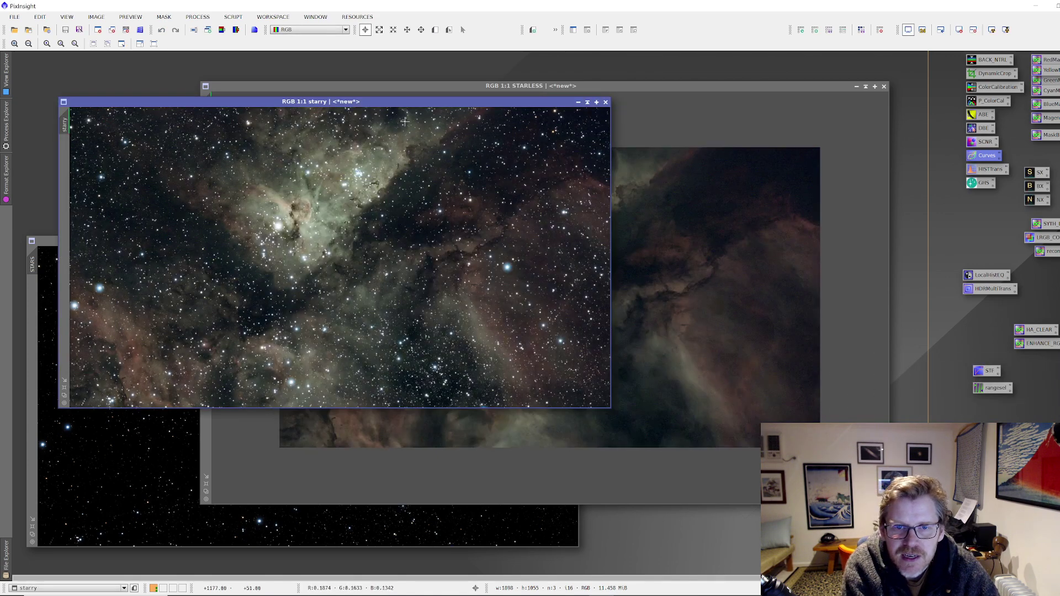
pyautogui.moveTo(405, 106); pyautogui.dragTo(604, 139)
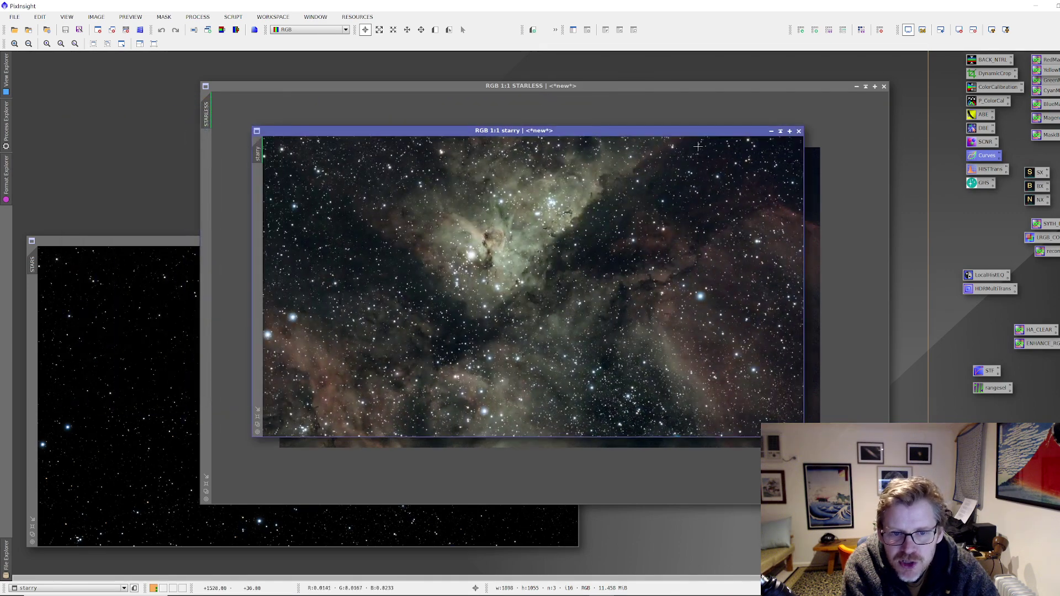
pyautogui.click(856, 88)
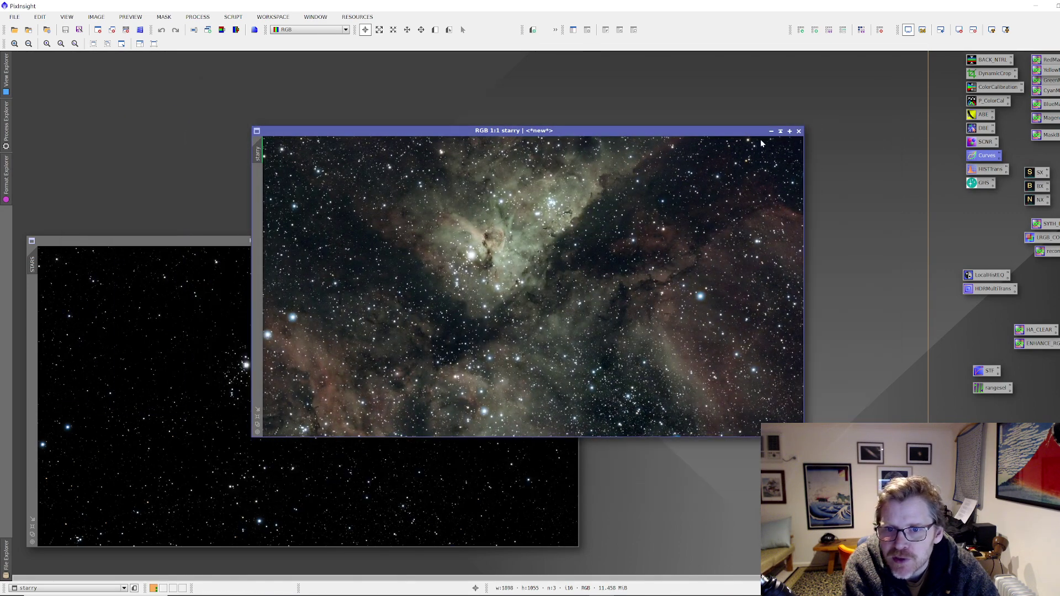
pyautogui.moveTo(593, 131); pyautogui.dragTo(747, 112)
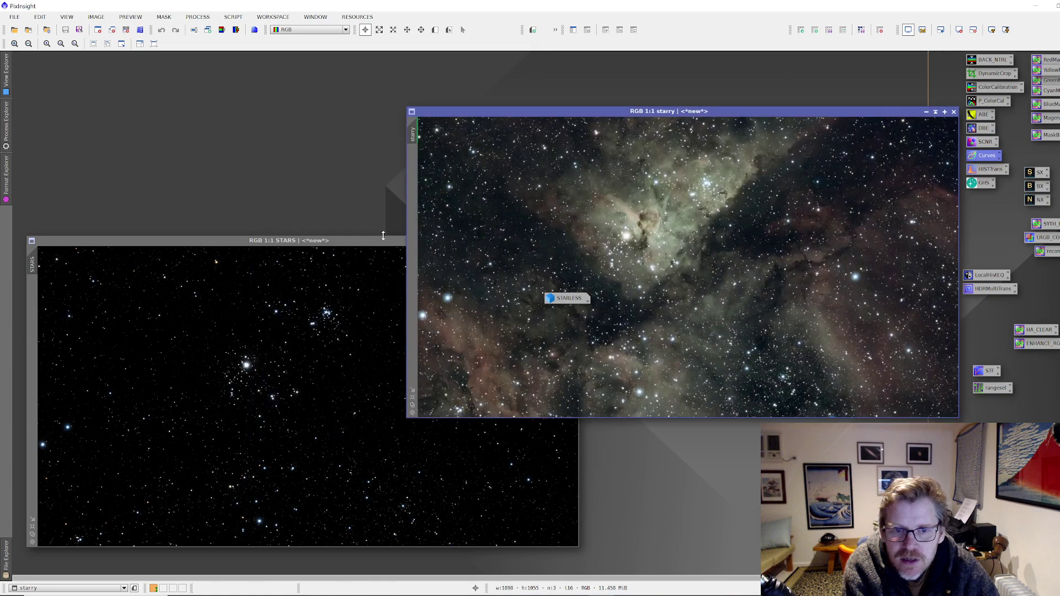
pyautogui.moveTo(384, 243); pyautogui.dragTo(303, 218)
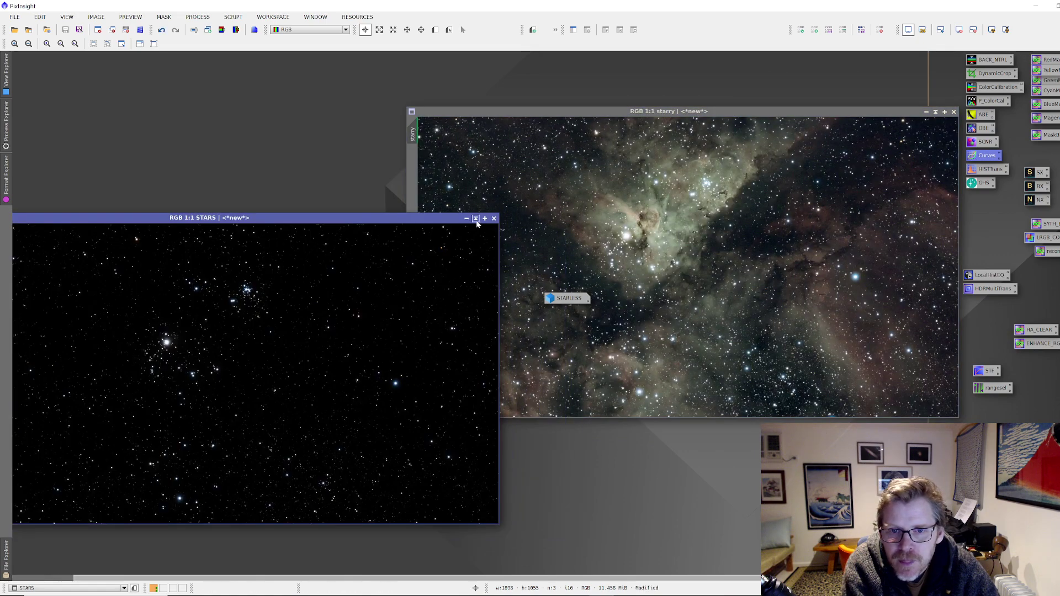
pyautogui.click(476, 219)
pyautogui.moveTo(452, 111); pyautogui.dragTo(369, 115)
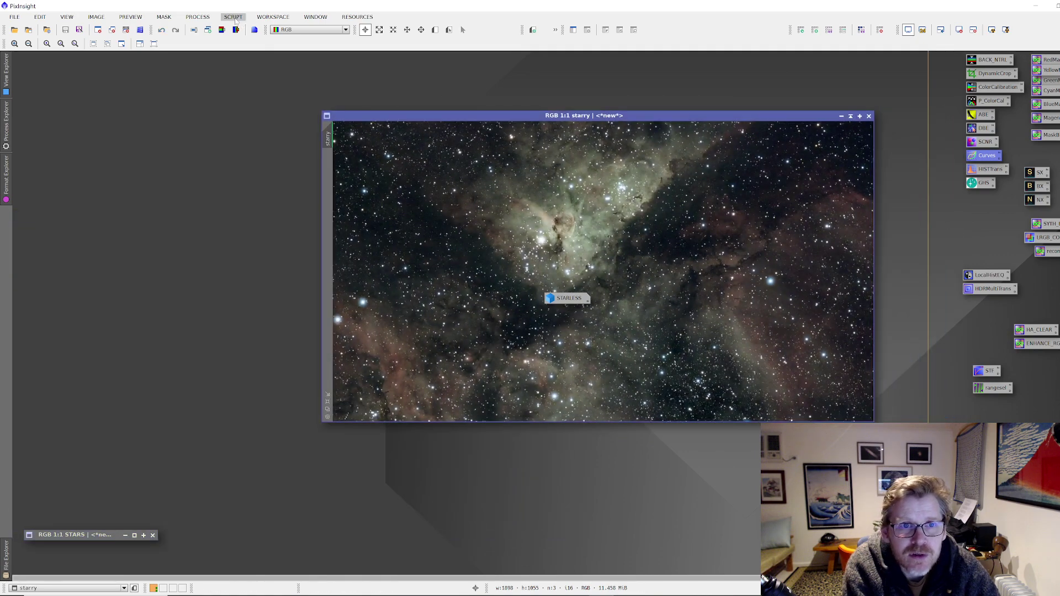
# Browse the Script menu and dismiss it without running anything.
pyautogui.click(234, 17)
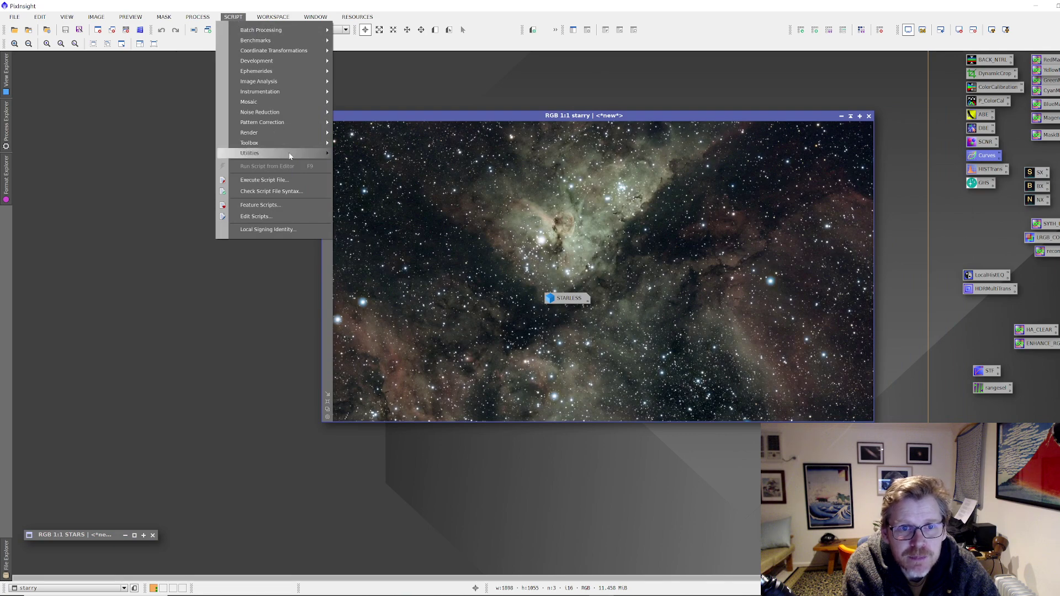
pyautogui.moveTo(292, 156)
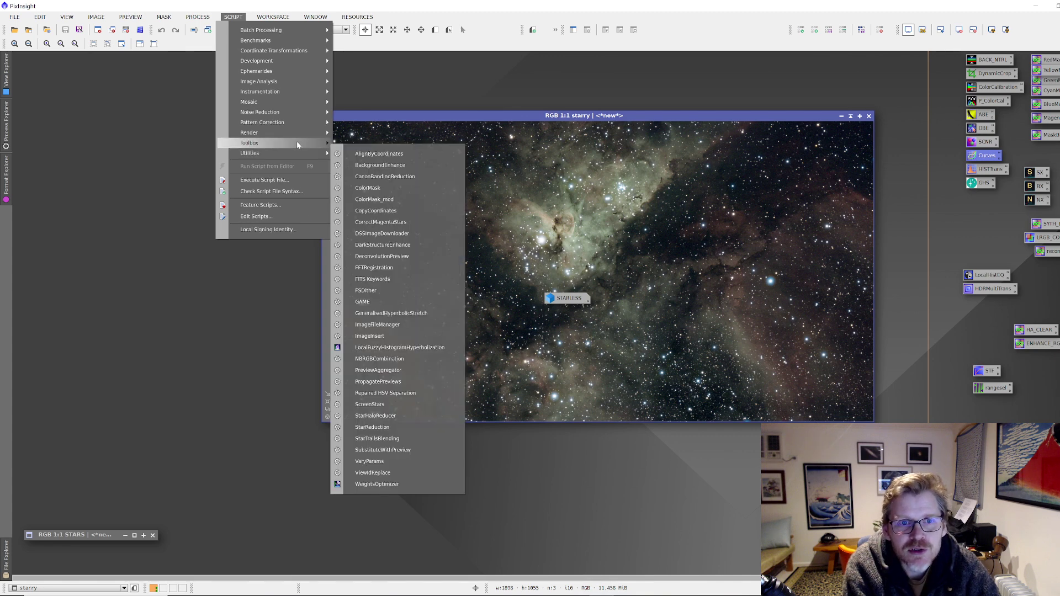
pyautogui.moveTo(296, 101)
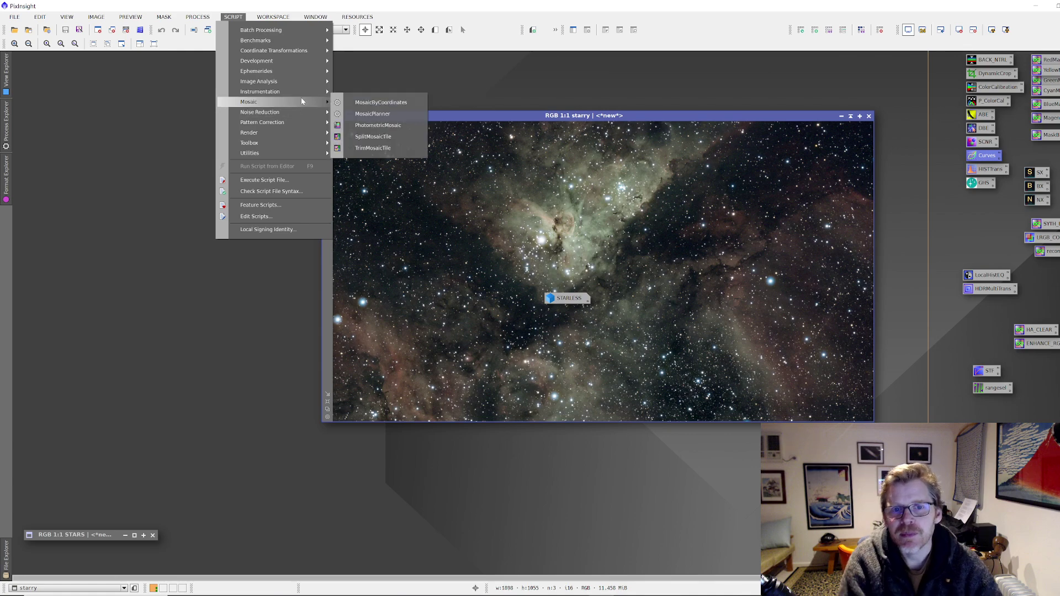
pyautogui.click(514, 119)
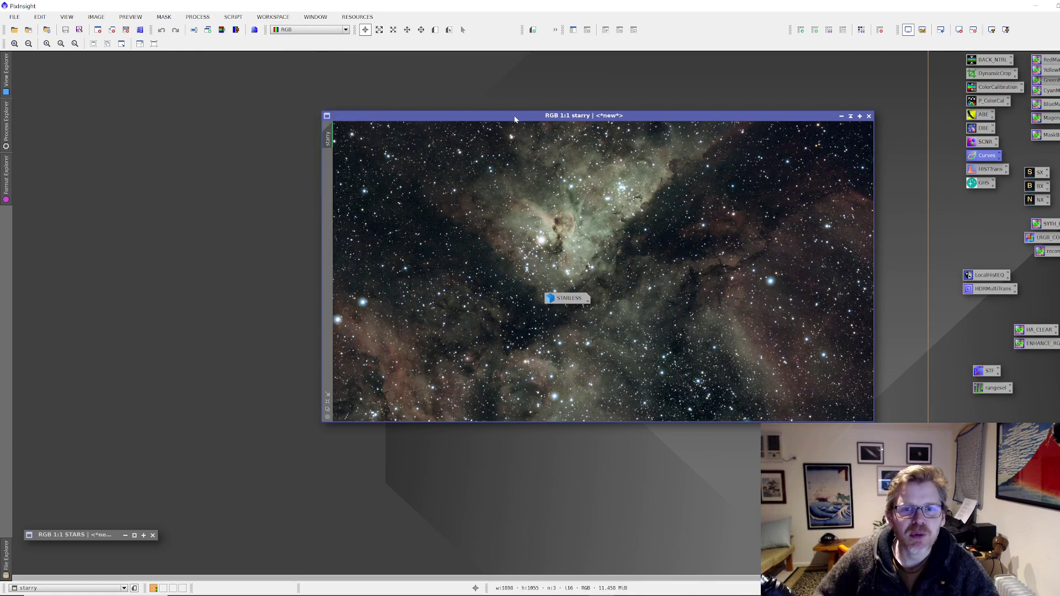
# Maximize the starry window and zoom in and out to inspect the restored star field.
pyautogui.doubleClick(410, 117)
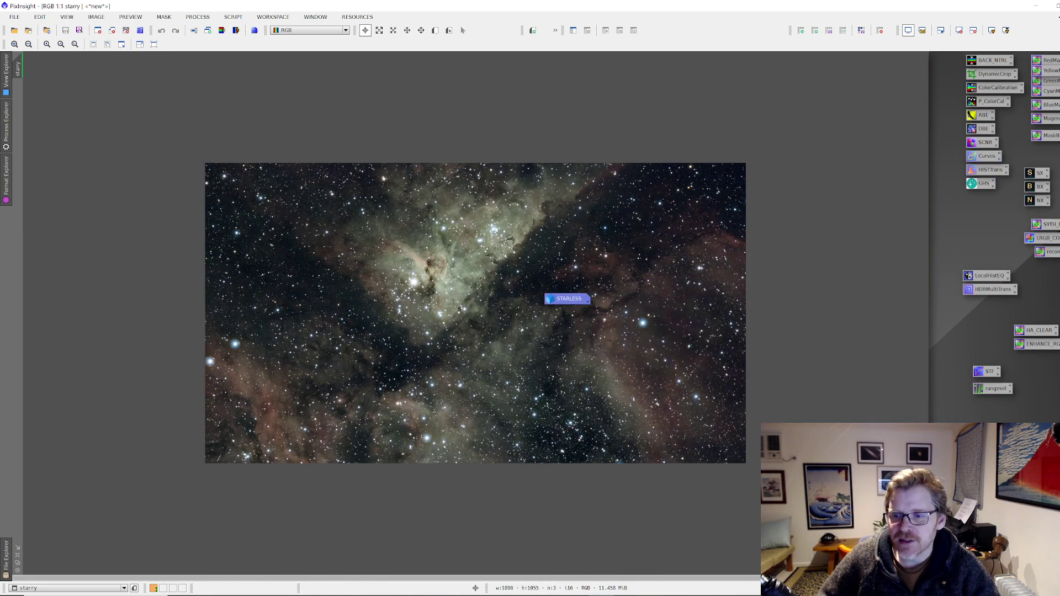
pyautogui.scroll(1, 421, 303)
pyautogui.scroll(1, 421, 303)
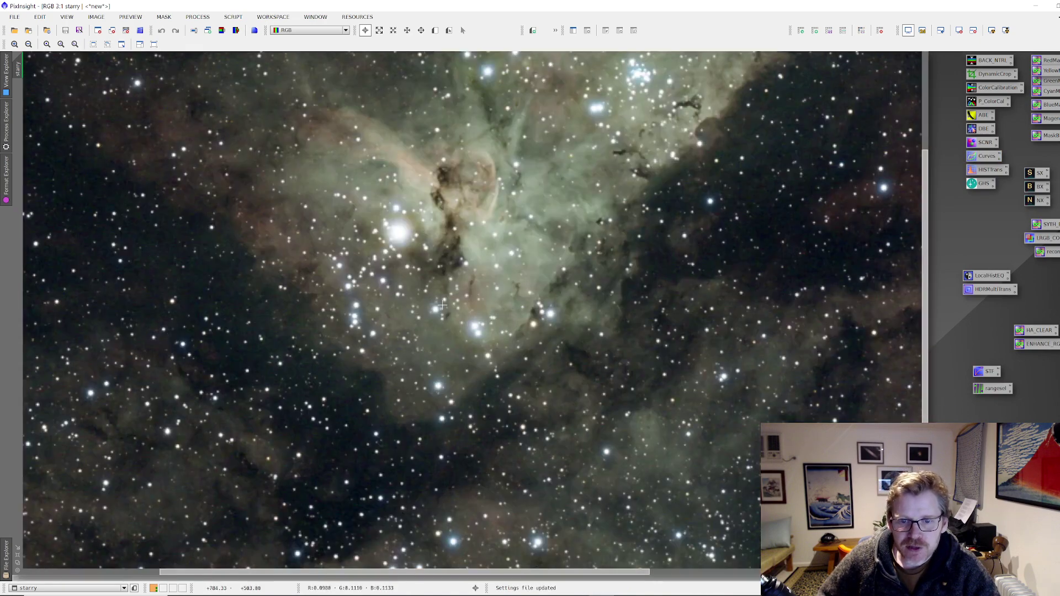
pyautogui.scroll(-1, 443, 304)
pyautogui.scroll(-1, 435, 287)
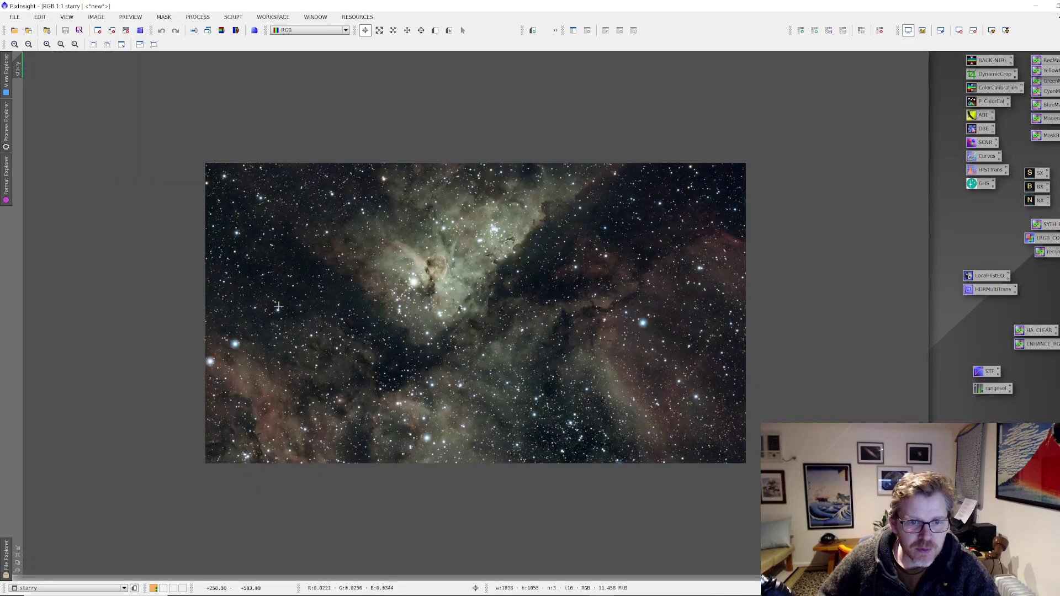
pyautogui.scroll(1, 264, 312)
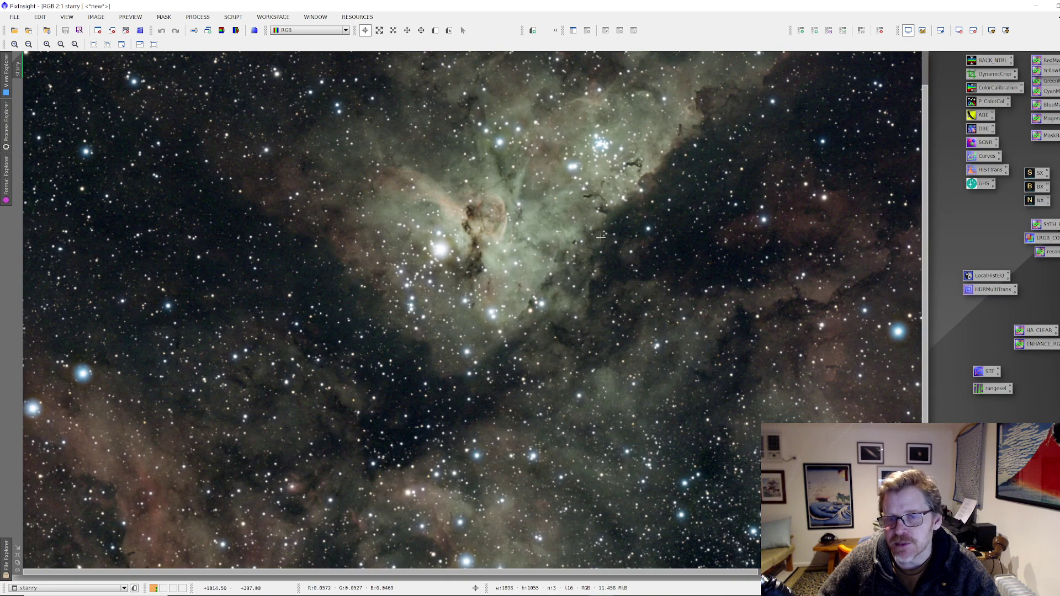
pyautogui.scroll(-1, 603, 231)
pyautogui.scroll(1, 605, 228)
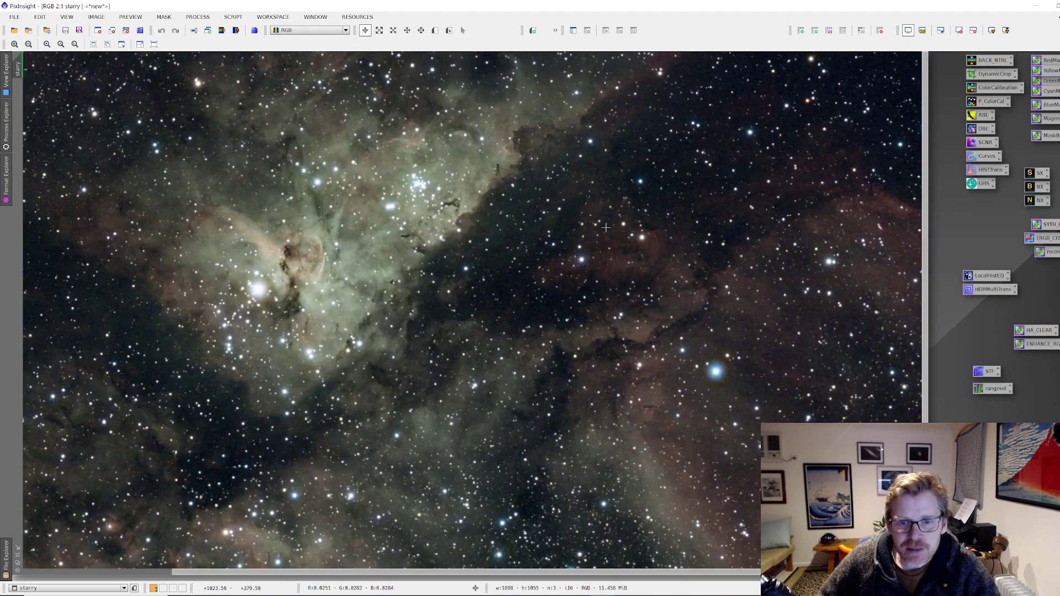
pyautogui.scroll(-1, 606, 228)
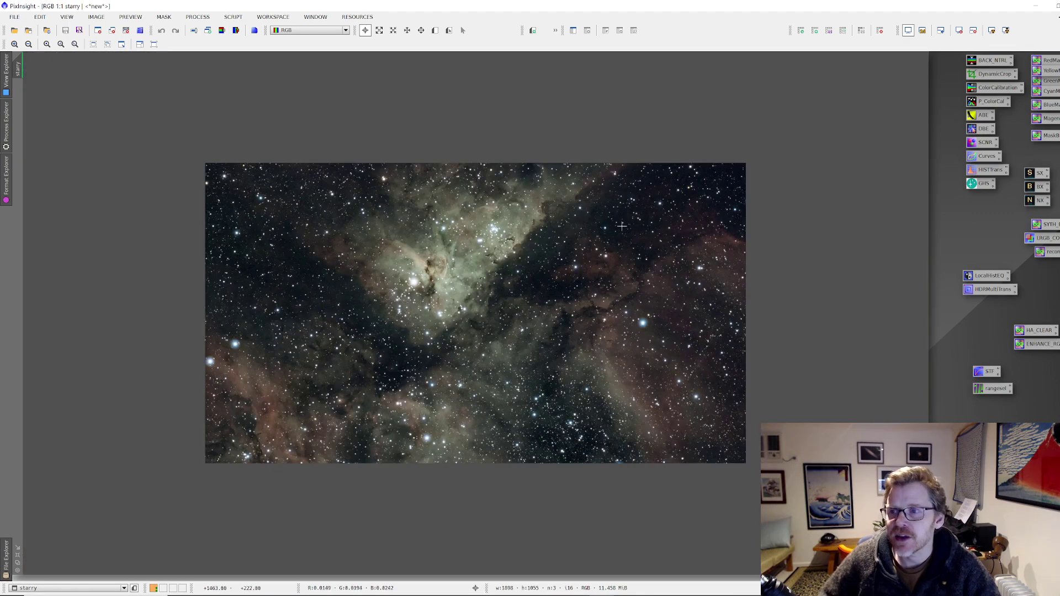